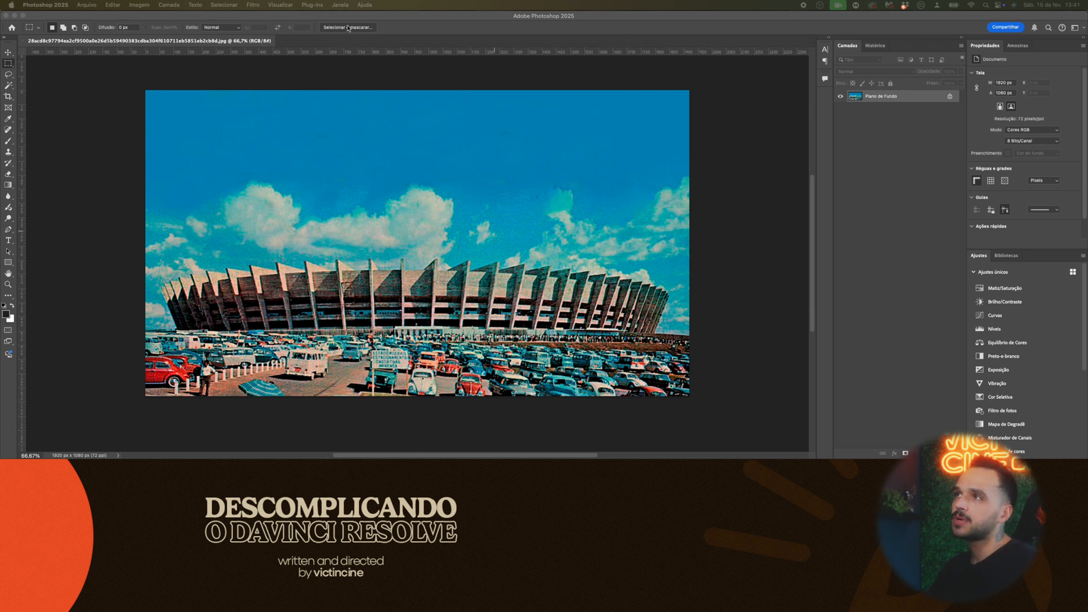
# - Hide the Contextual Task Bar and show it again
pyautogui.click(341, 6)
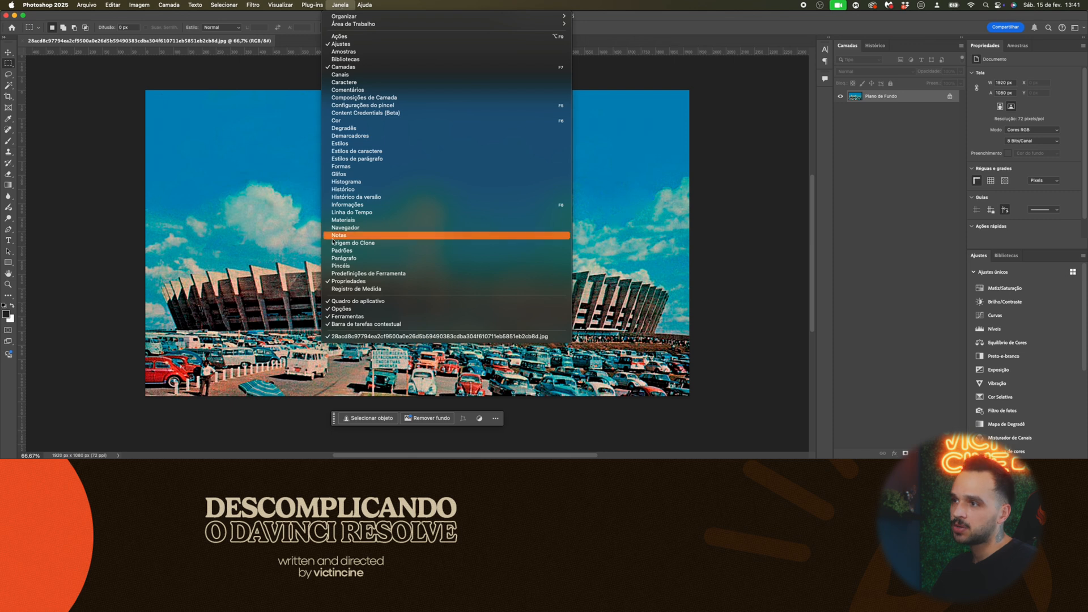
pyautogui.click(416, 326)
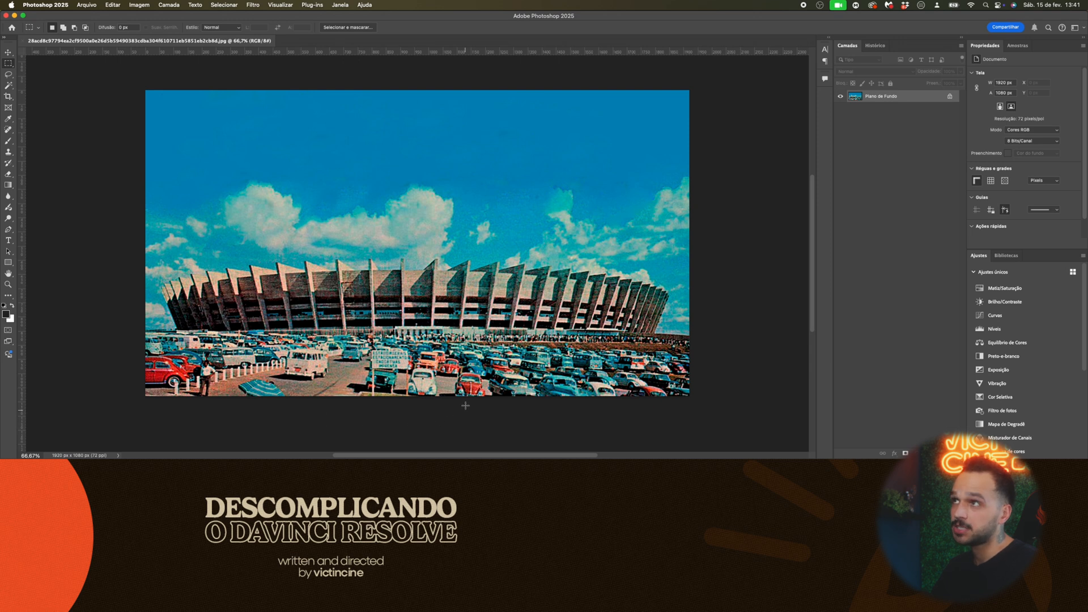
pyautogui.click(340, 5)
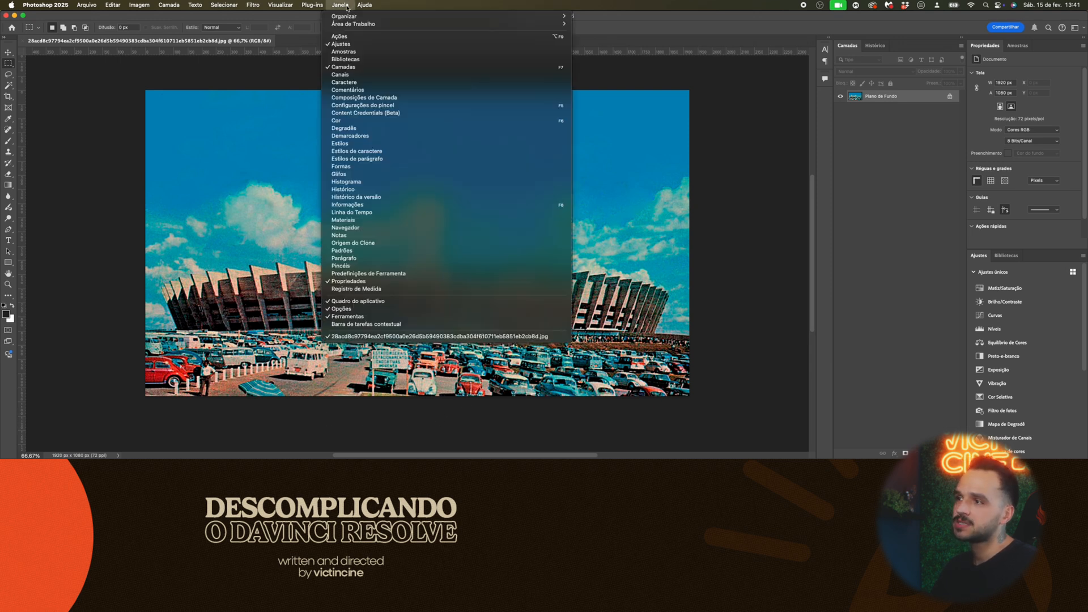
pyautogui.click(361, 323)
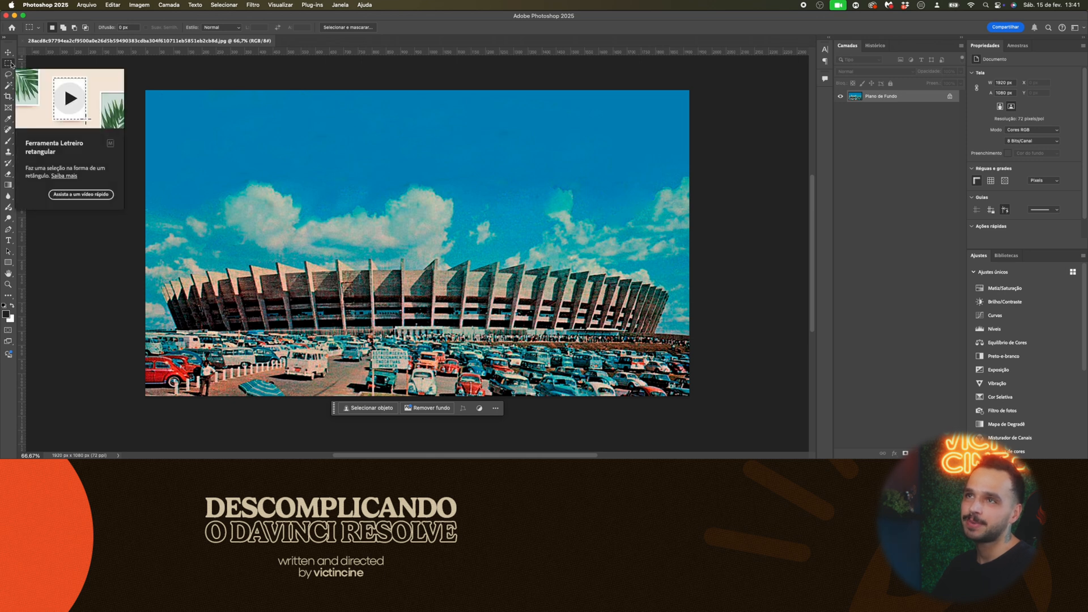
# - Enclose the whole stadium in a rectangular marquee selection and run Generative Fill on it with an empty prompt
pyautogui.rightClick(11, 64)
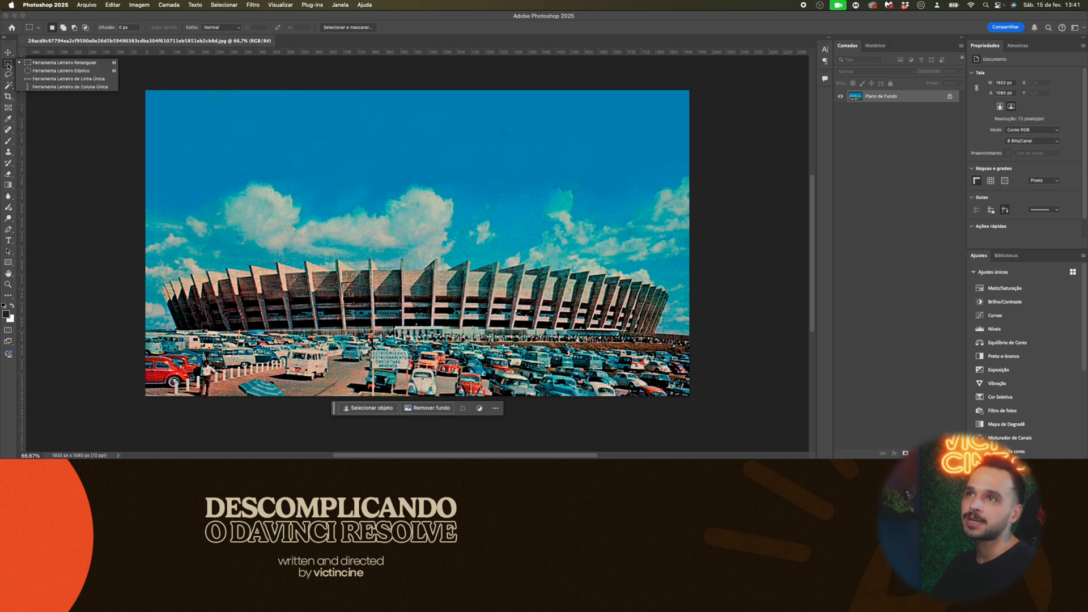
pyautogui.click(44, 63)
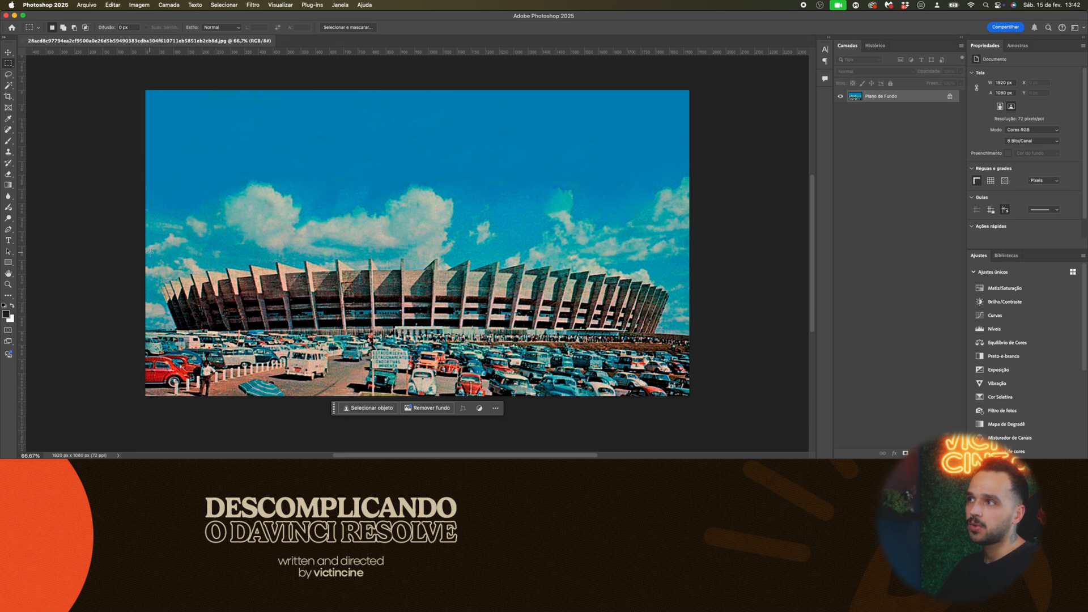
pyautogui.moveTo(151, 253); pyautogui.dragTo(683, 344)
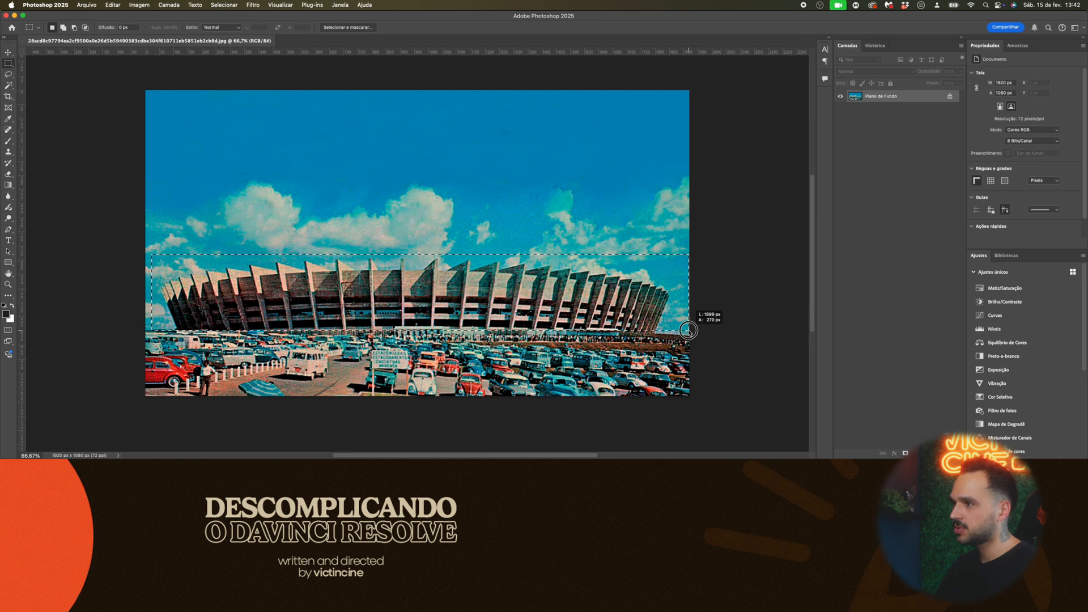
pyautogui.moveTo(687, 330); pyautogui.dragTo(689, 333)
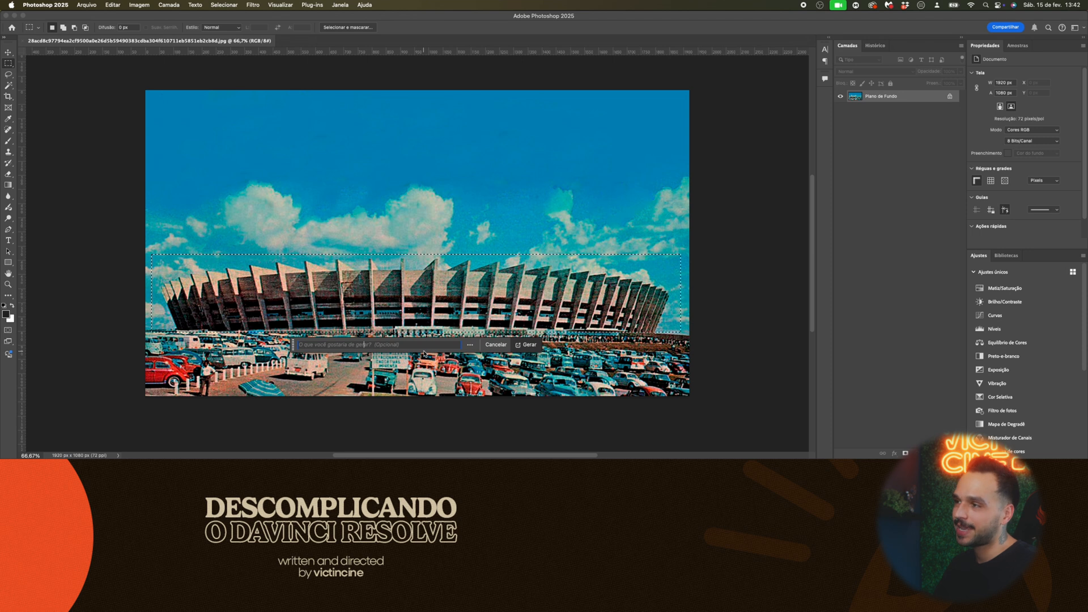
pyautogui.click(529, 345)
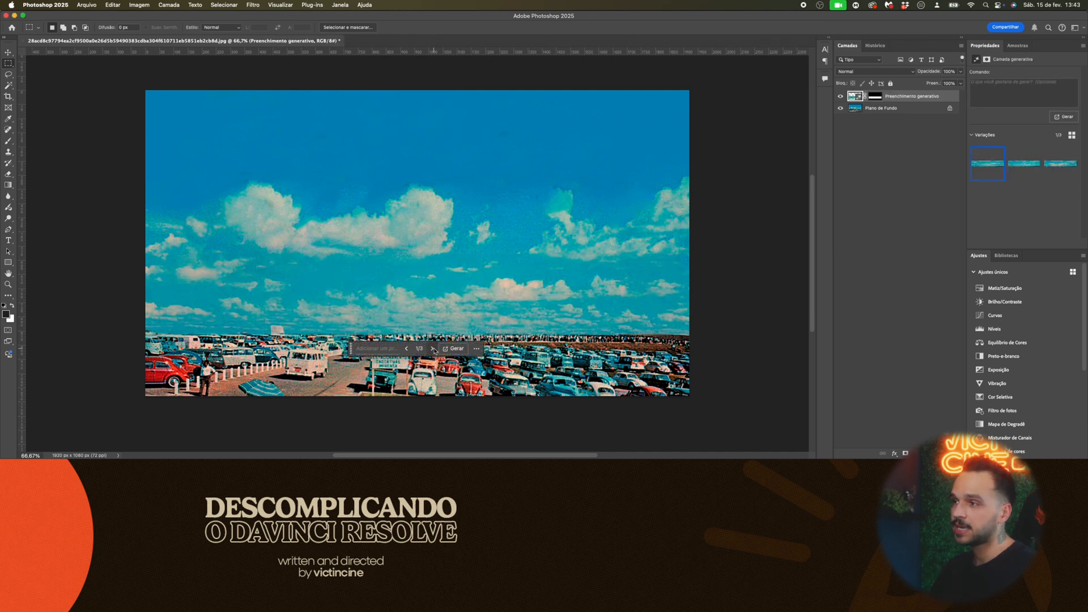
# - Compare the three generated variations of the sky where the stadium stood, stopping on the third
pyautogui.click(433, 349)
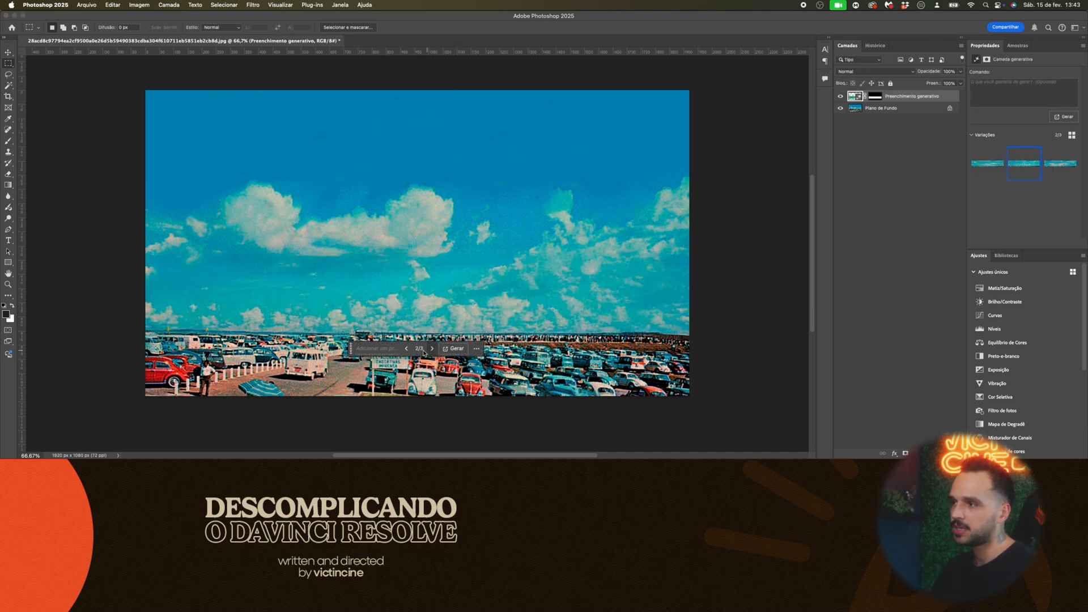
pyautogui.click(431, 349)
pyautogui.click(406, 349)
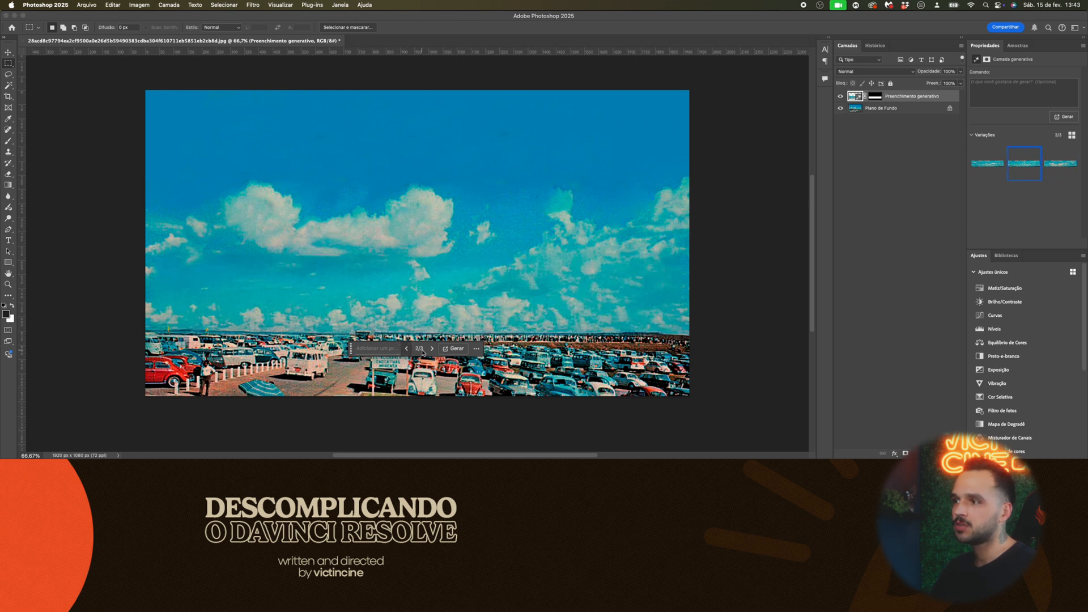
pyautogui.click(406, 349)
pyautogui.click(432, 349)
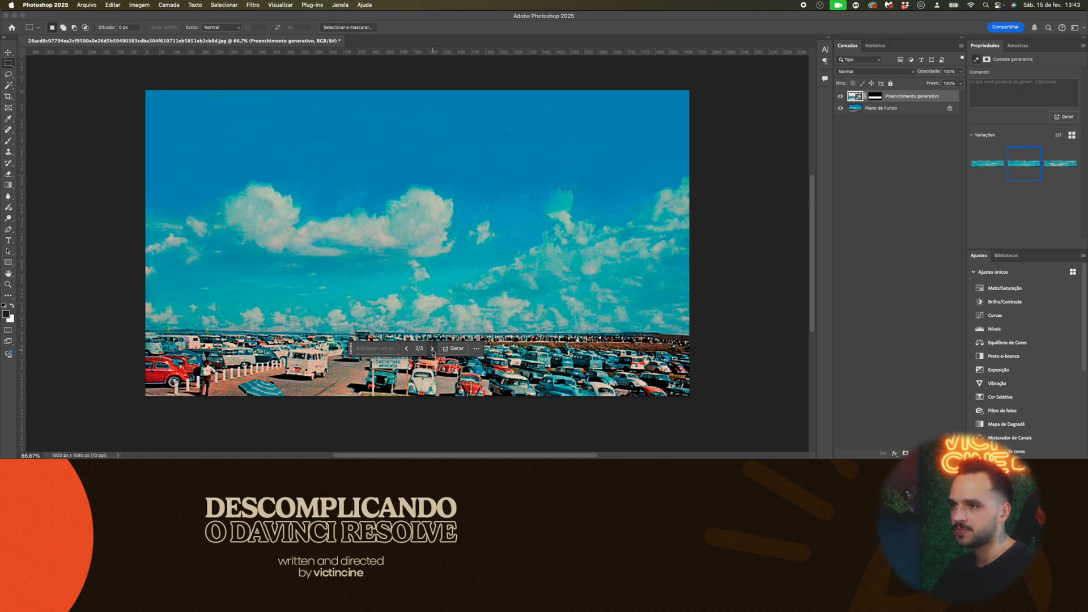
pyautogui.click(432, 349)
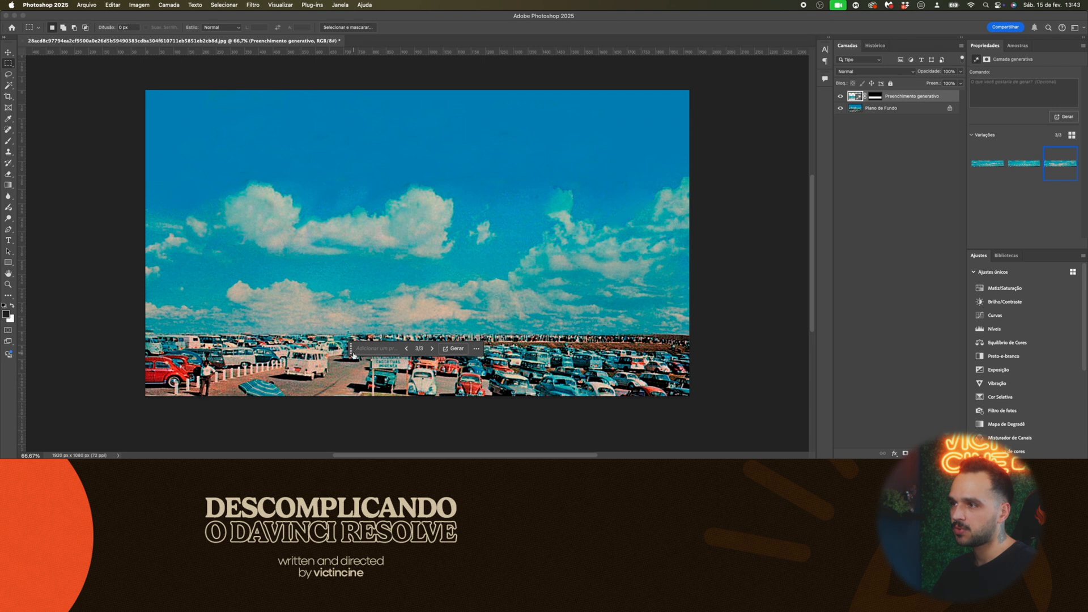
# - Generate new variations of the filled area with the prompt "adicione Serras" and browse through the results
pyautogui.click(373, 349)
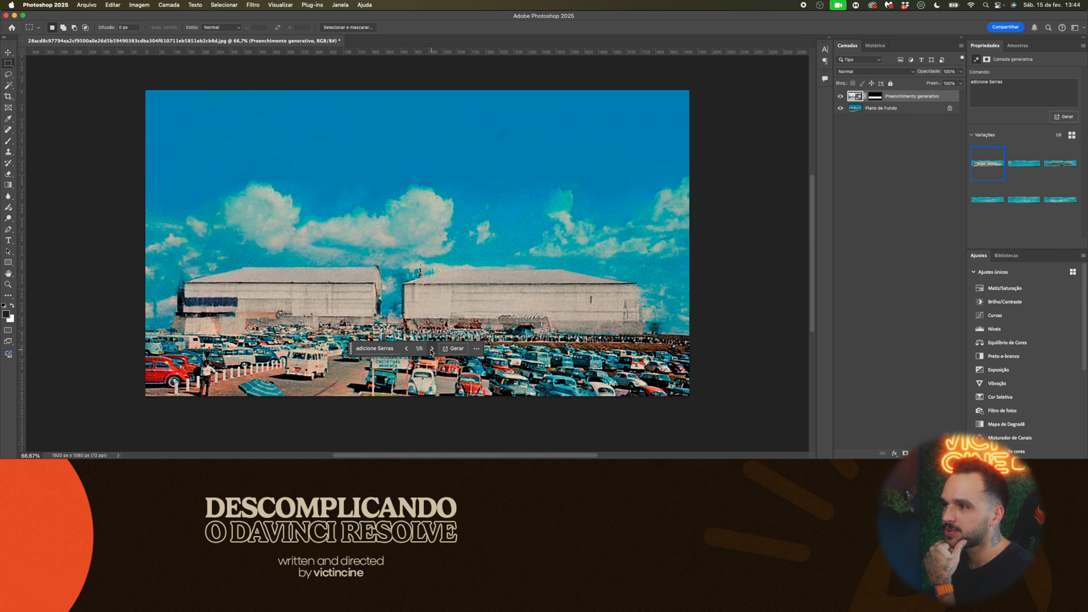
pyautogui.click(431, 348)
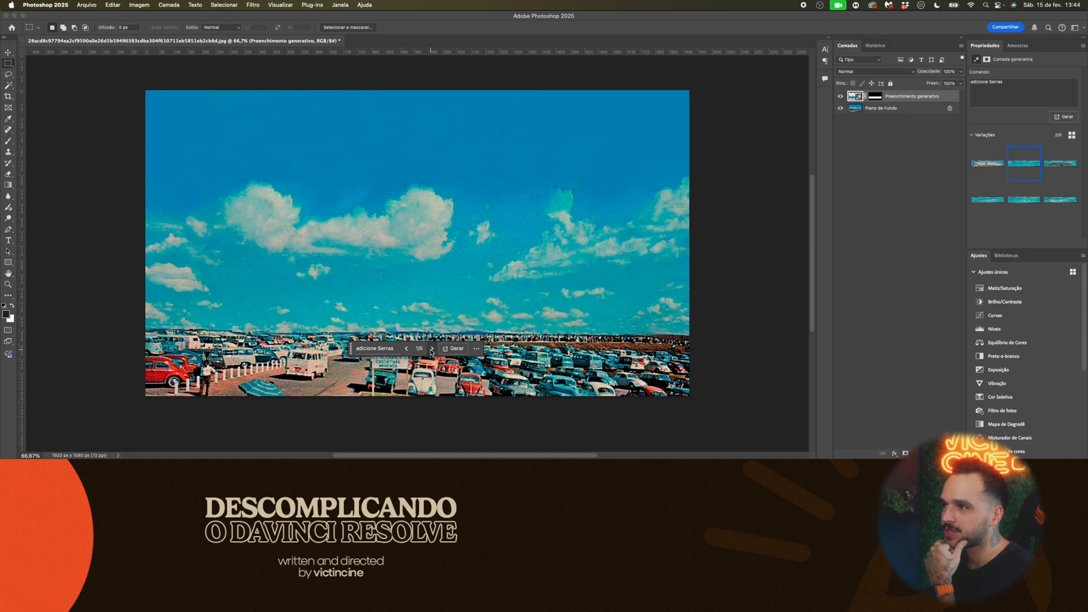
pyautogui.click(431, 348)
pyautogui.click(431, 349)
pyautogui.click(431, 348)
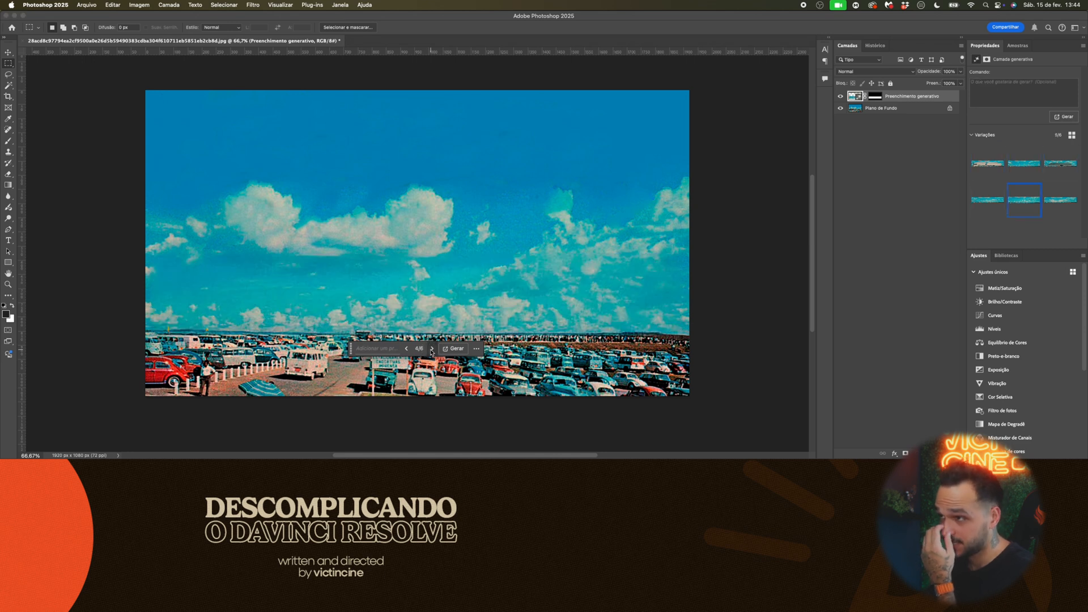
pyautogui.click(431, 348)
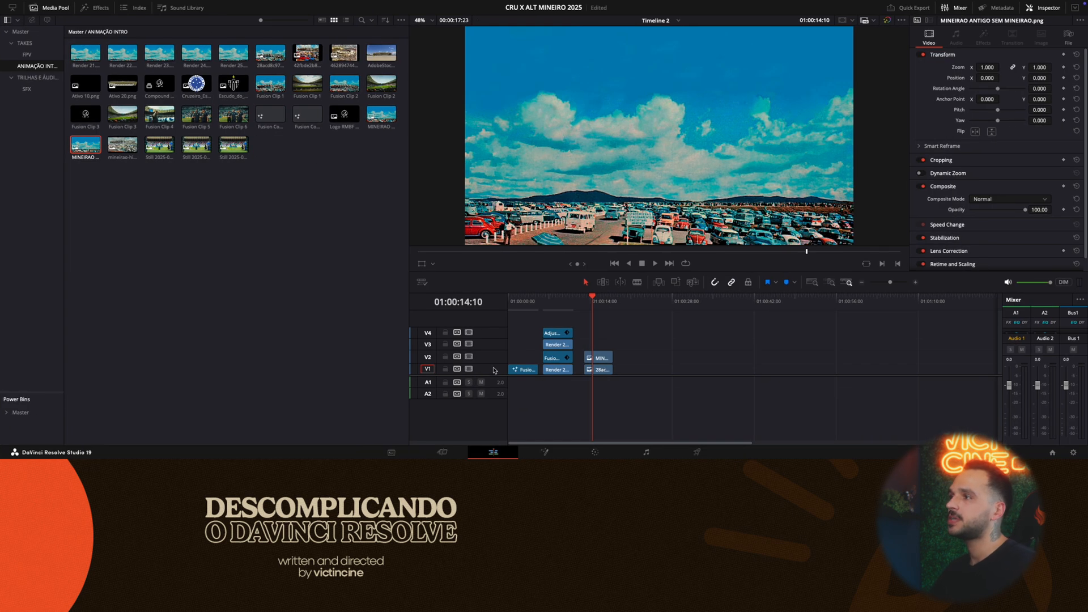
# - In DaVinci Resolve, move the stadium-free image off the original on V2 to compare both, and place it back above the original
pyautogui.moveTo(599, 357); pyautogui.dragTo(694, 358)
pyautogui.moveTo(594, 304); pyautogui.dragTo(596, 304)
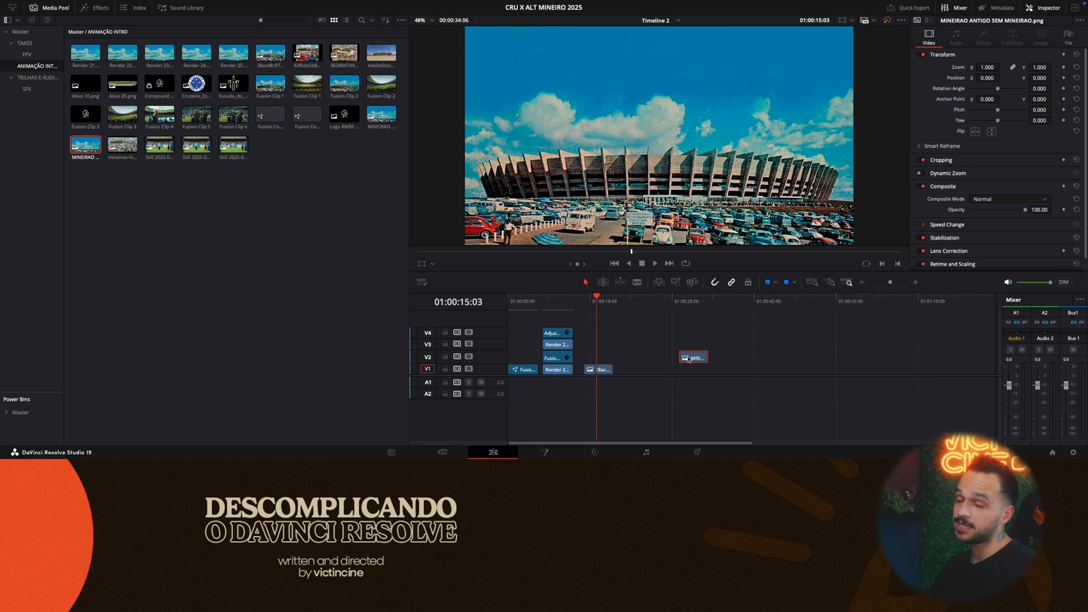
pyautogui.moveTo(688, 359); pyautogui.dragTo(594, 352)
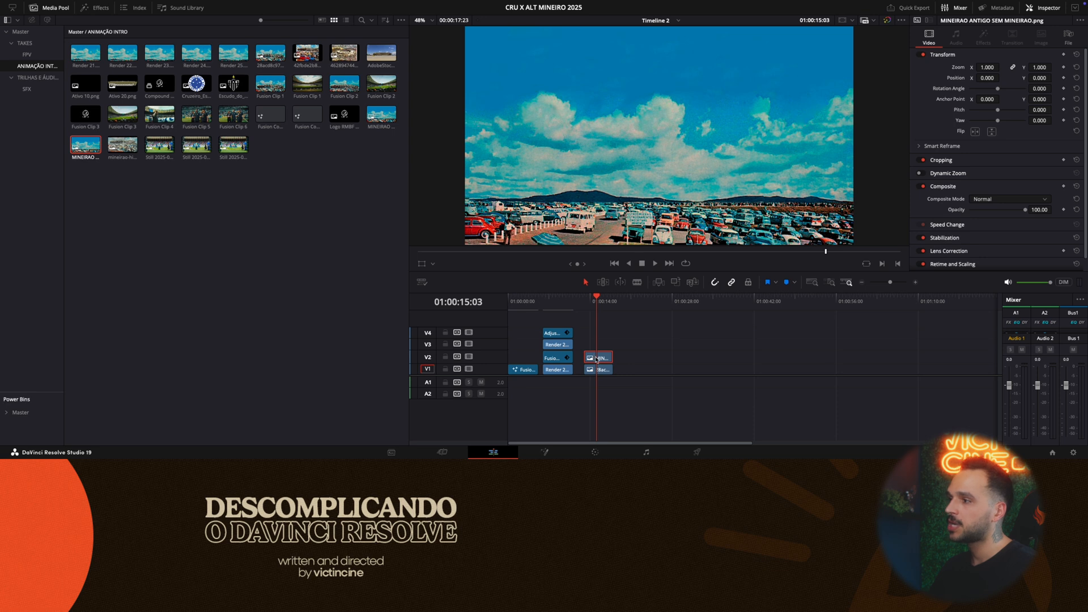
# - Move the original stadium image to track V3 above the stadium-free image and combine both into a new Fusion clip
pyautogui.moveTo(598, 369); pyautogui.dragTo(598, 347)
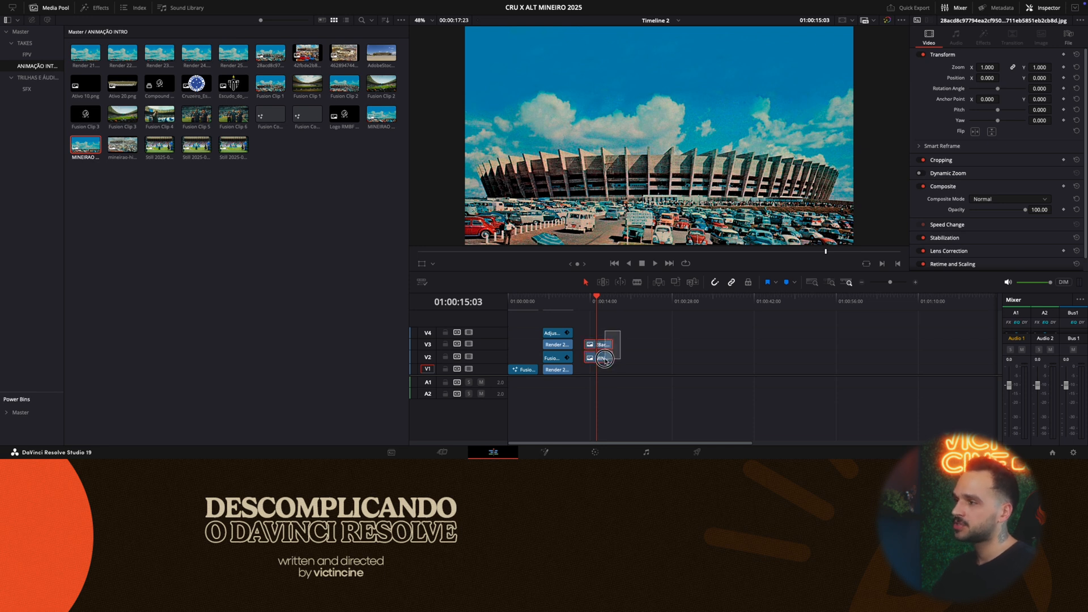
pyautogui.moveTo(590, 347)
pyautogui.mouseDown()
pyautogui.moveTo(680, 347)
pyautogui.moveTo(599, 352)
pyautogui.moveTo(592, 364)
pyautogui.mouseUp()
pyautogui.click(638, 331)
pyautogui.rightClick(605, 347)
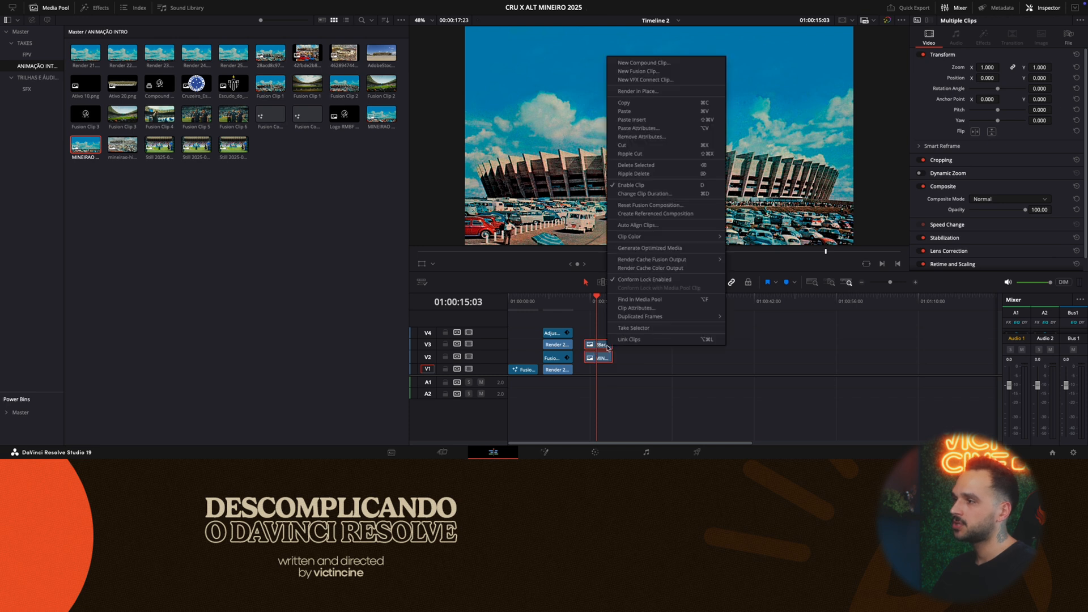
pyautogui.click(640, 71)
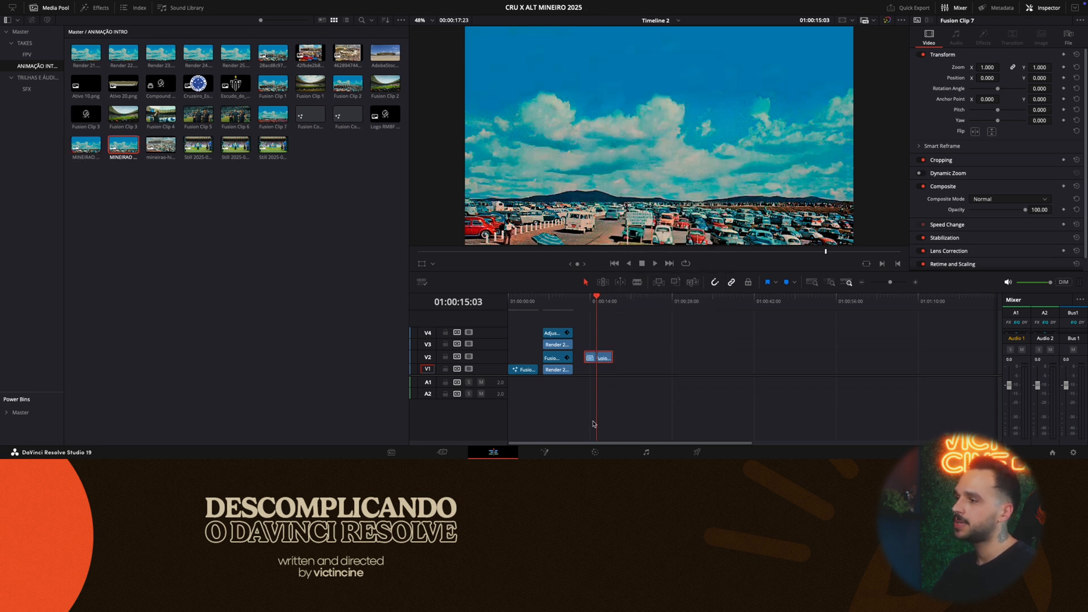
# - Move the new Fusion clip down to track V1 and save the project
pyautogui.click(544, 452)
pyautogui.click(493, 452)
pyautogui.moveTo(593, 357); pyautogui.dragTo(593, 368)
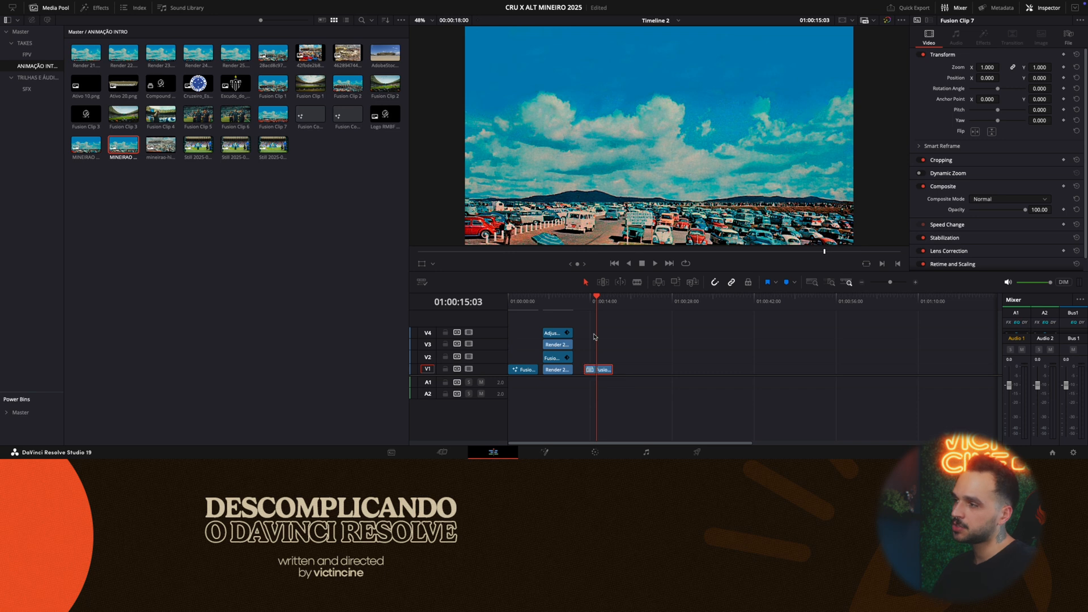
pyautogui.hotkey('ctrl', 's')
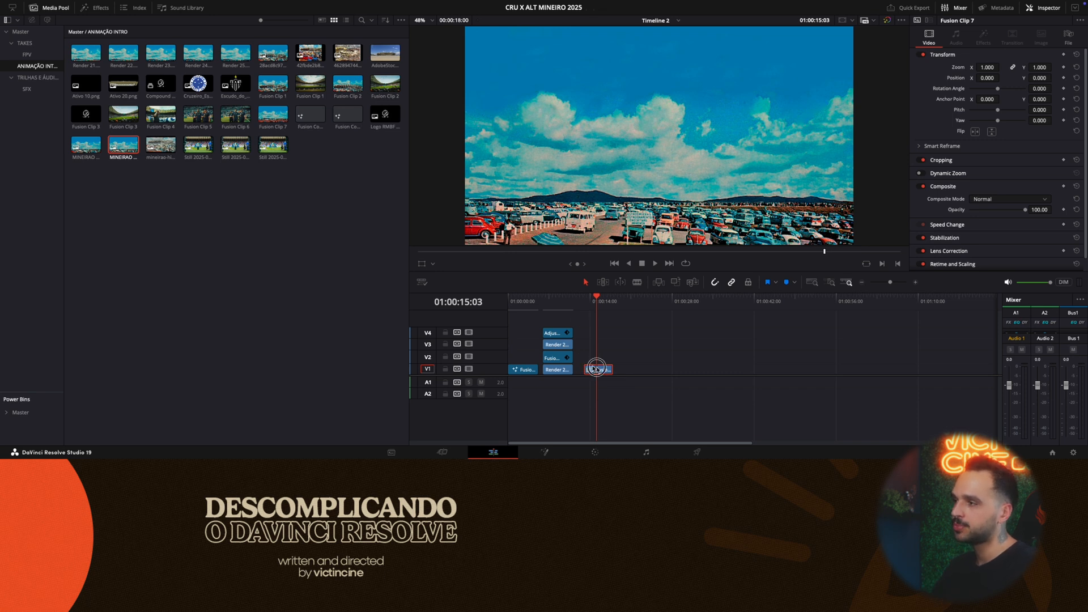
# - Open the clip in Fusion and line up its node chain, with MediaIn1 above Merge1, MediaIn2 above Merge2 and MediaOut1 far along the row
pyautogui.click(543, 452)
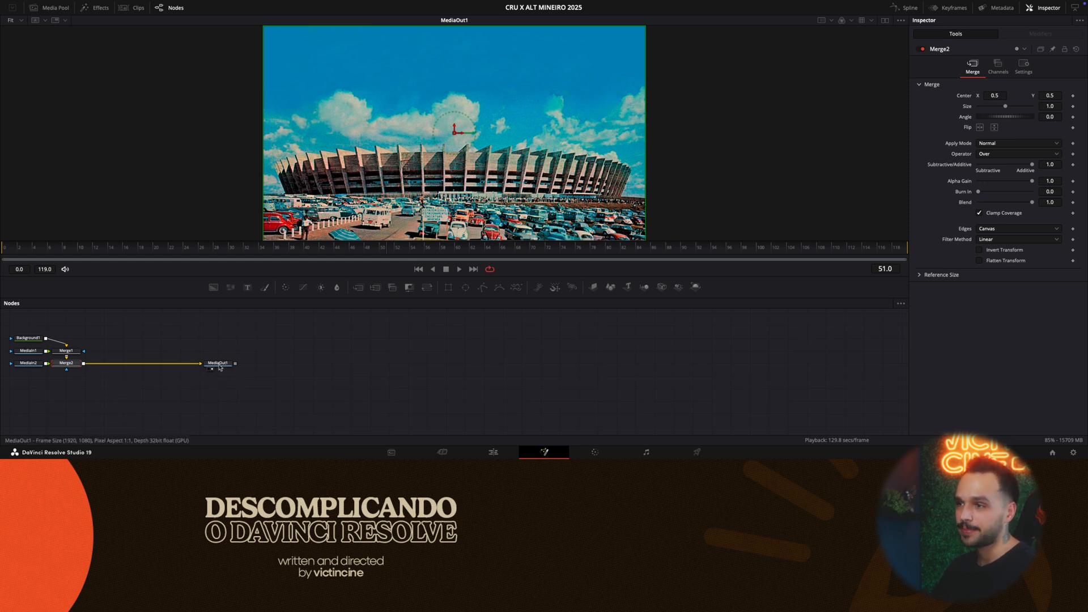
pyautogui.moveTo(218, 363); pyautogui.dragTo(469, 364)
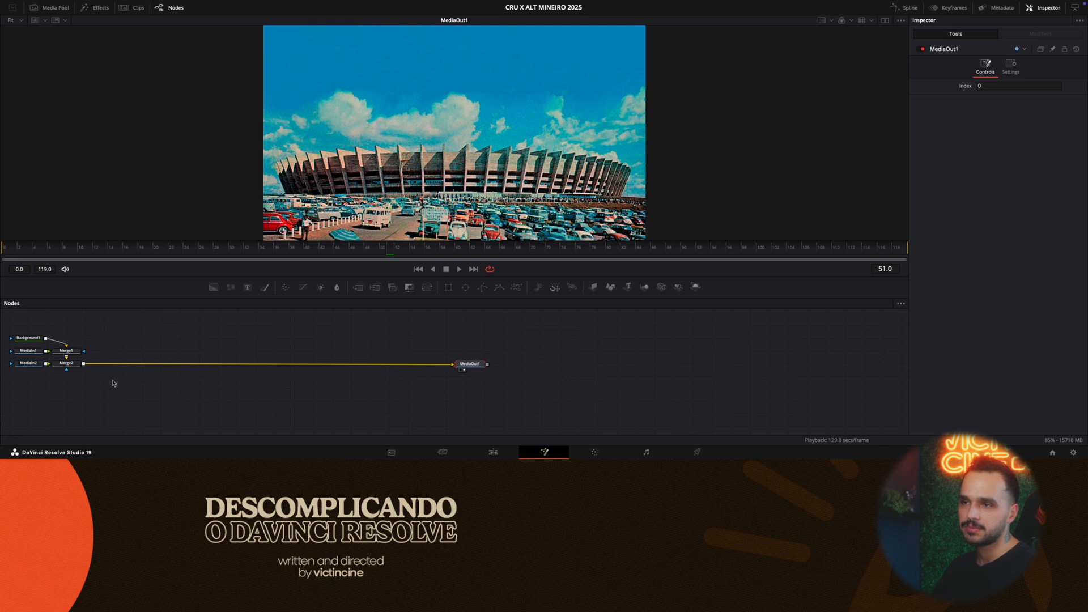
pyautogui.moveTo(111, 382); pyautogui.dragTo(187, 339)
pyautogui.click(144, 372)
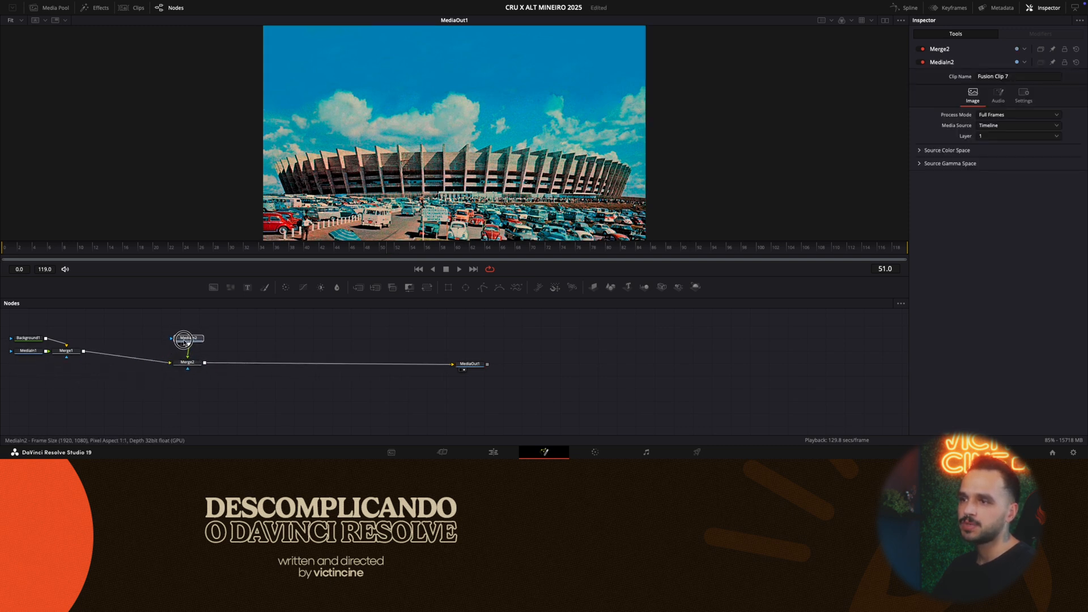
pyautogui.moveTo(69, 353); pyautogui.dragTo(141, 363)
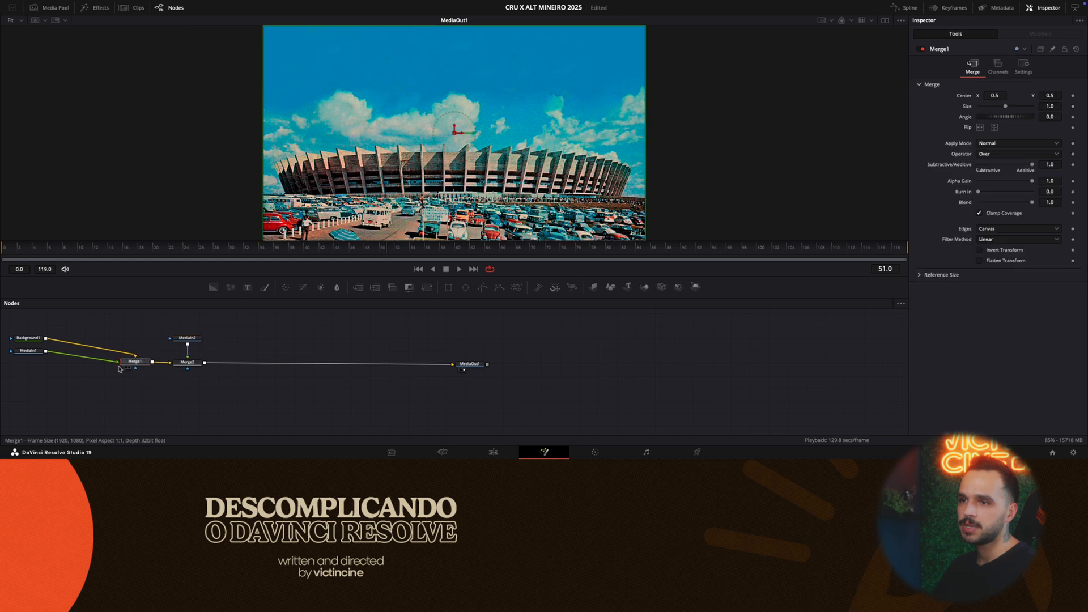
pyautogui.moveTo(28, 351); pyautogui.dragTo(141, 342)
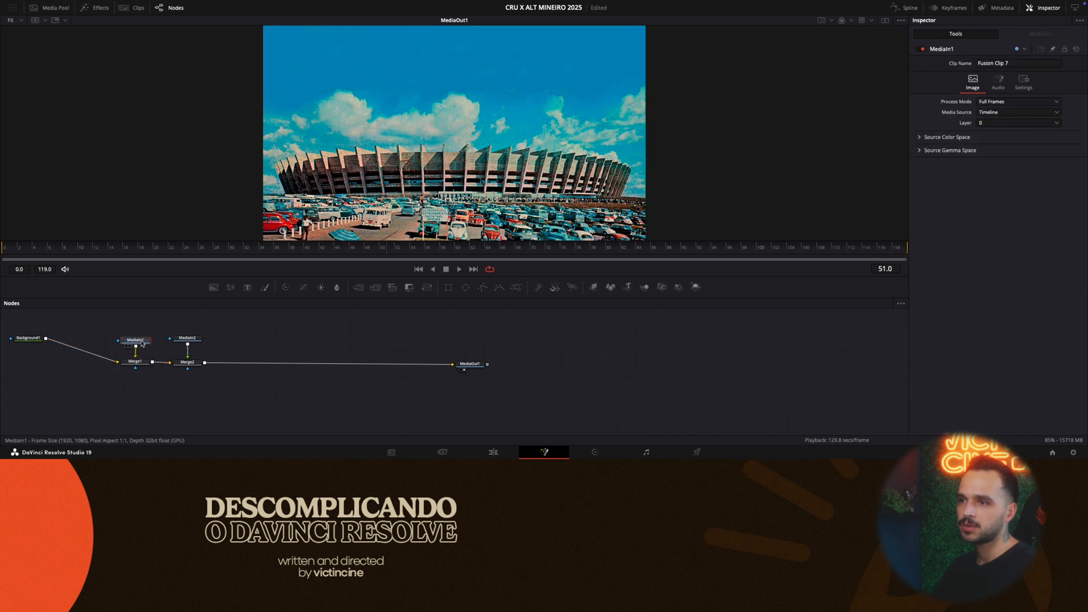
pyautogui.click(189, 343)
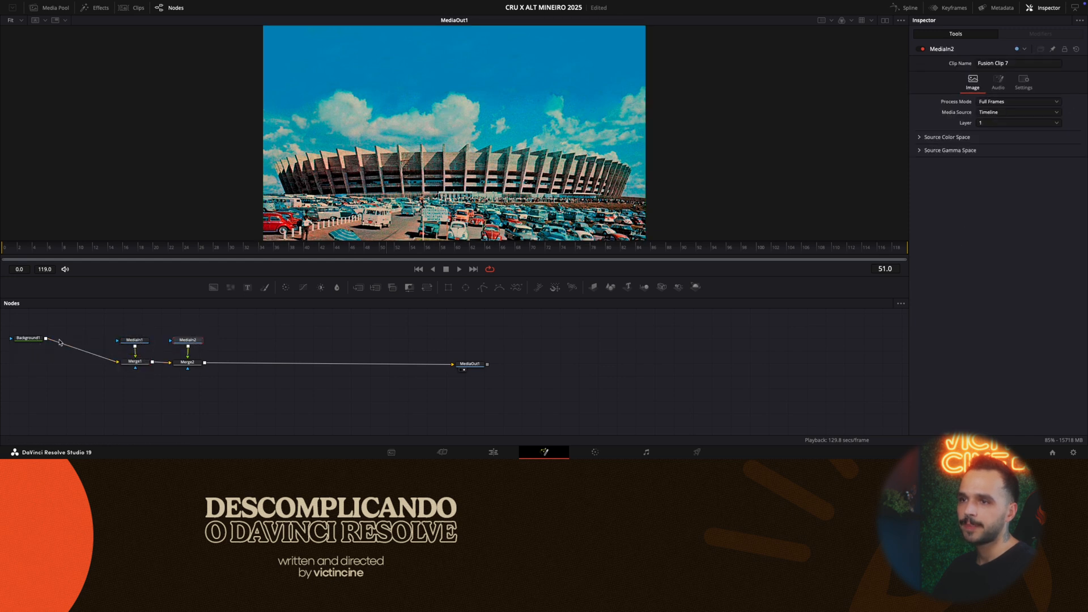
pyautogui.moveTo(28, 339); pyautogui.dragTo(28, 362)
# - Preview MediaIn1 and MediaIn2 in the viewer one after the other, and raise MediaIn1 higher above Merge1
pyautogui.click(143, 343)
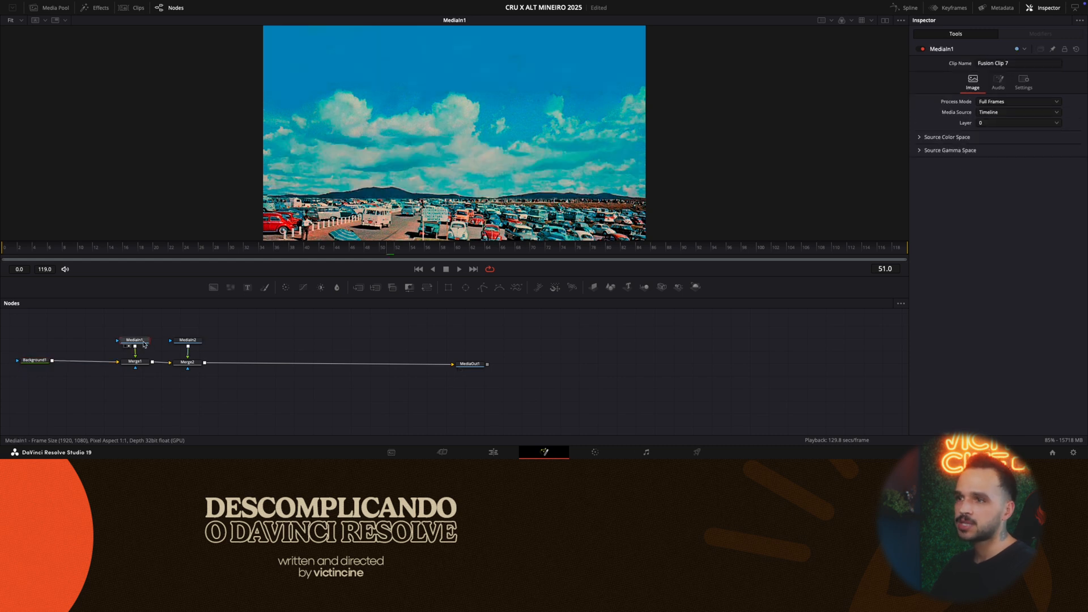
pyautogui.moveTo(143, 343); pyautogui.dragTo(145, 331)
pyautogui.click(187, 344)
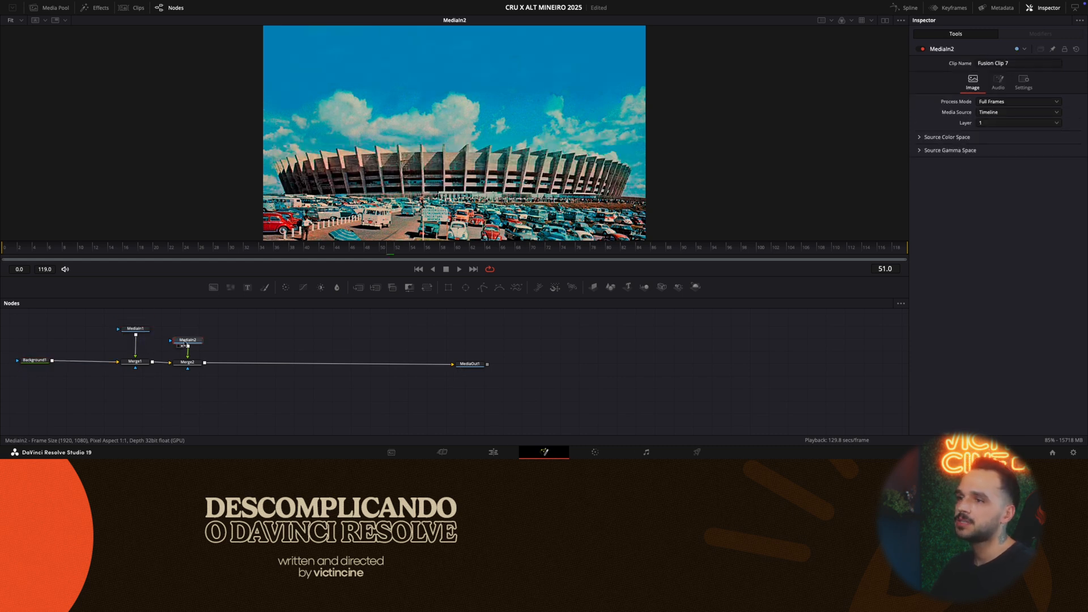
pyautogui.click(135, 363)
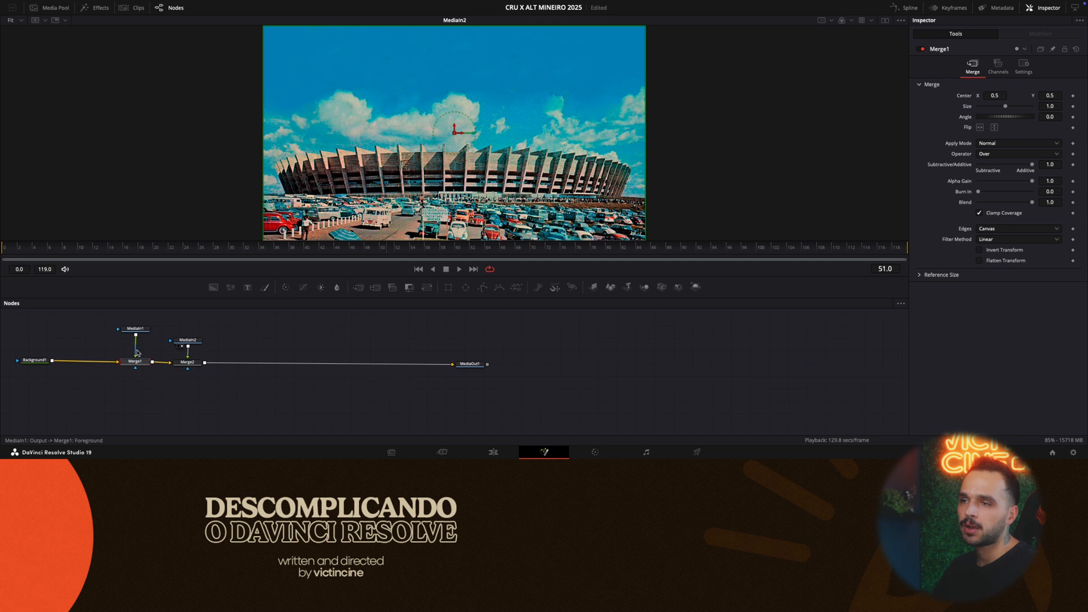
# - Move Merge2 and MediaIn2 together a little farther from Merge1 and show MediaOut1 in the viewer
pyautogui.moveTo(175, 323); pyautogui.dragTo(211, 362)
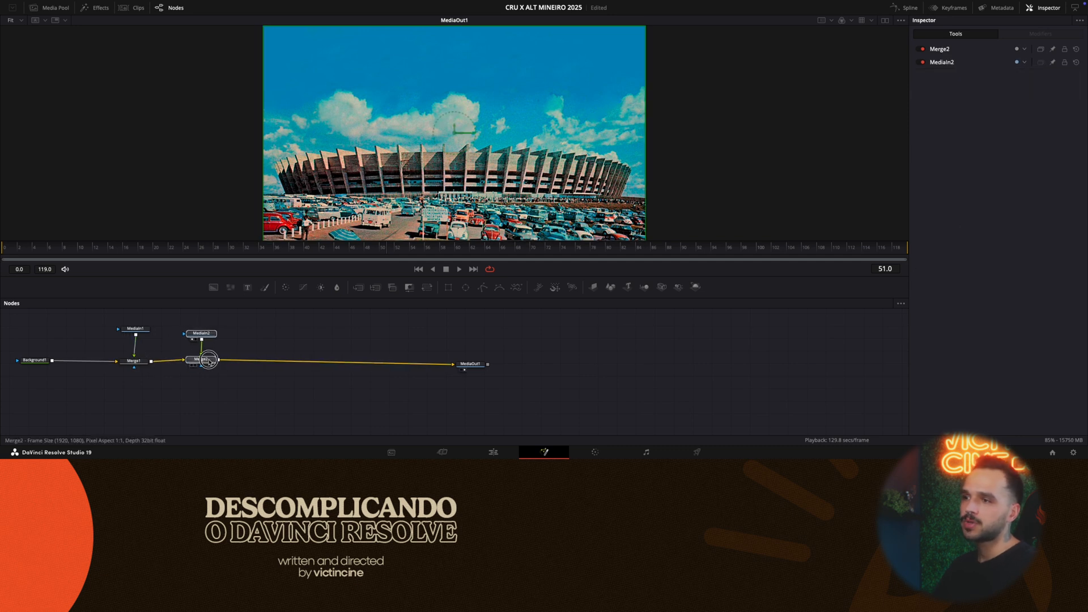
pyautogui.click(202, 335)
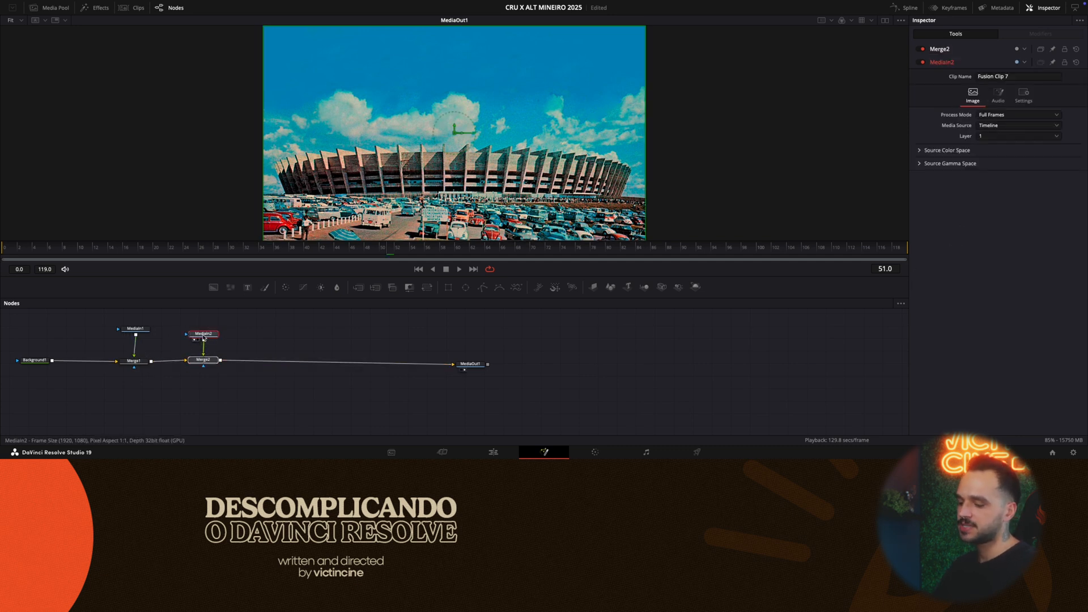
pyautogui.click(271, 347)
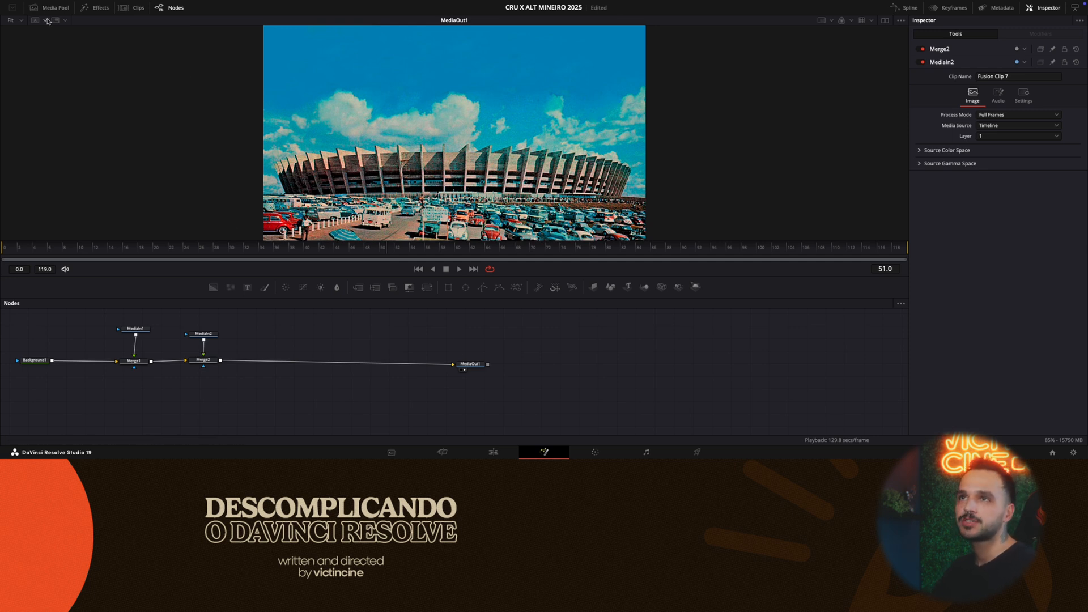
# - Show the composition's clip list, open clip 01 and expand Group1 to view its node branches
pyautogui.click(133, 8)
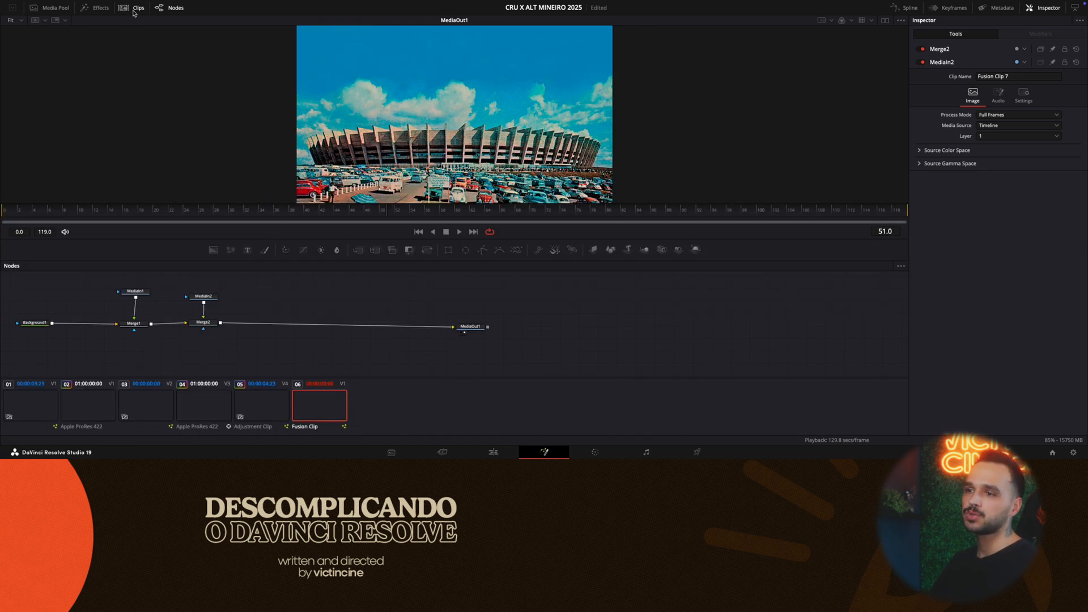
pyautogui.click(29, 406)
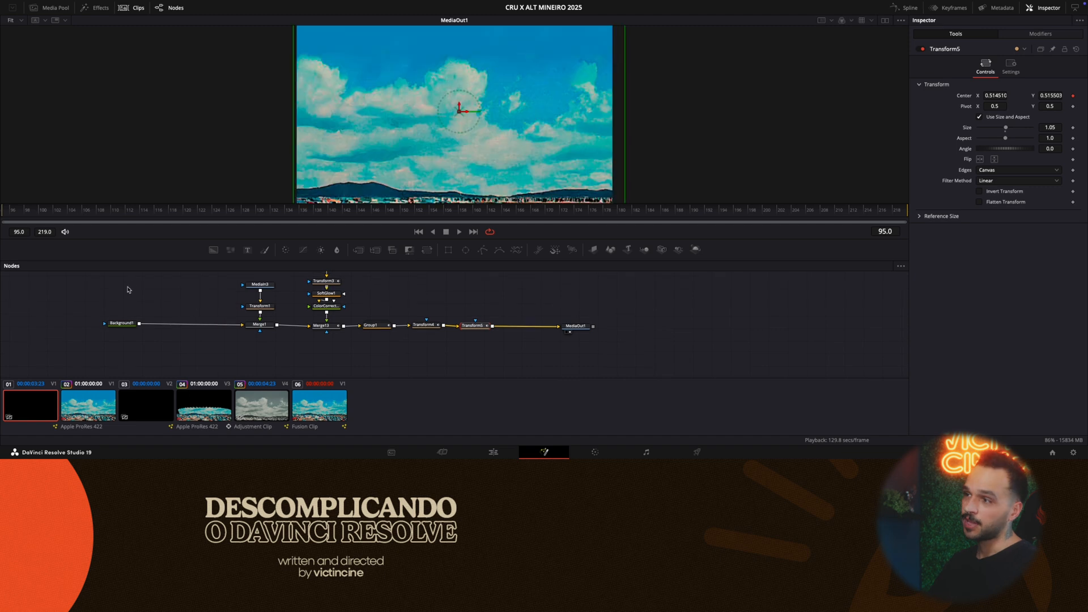
pyautogui.moveTo(379, 327)
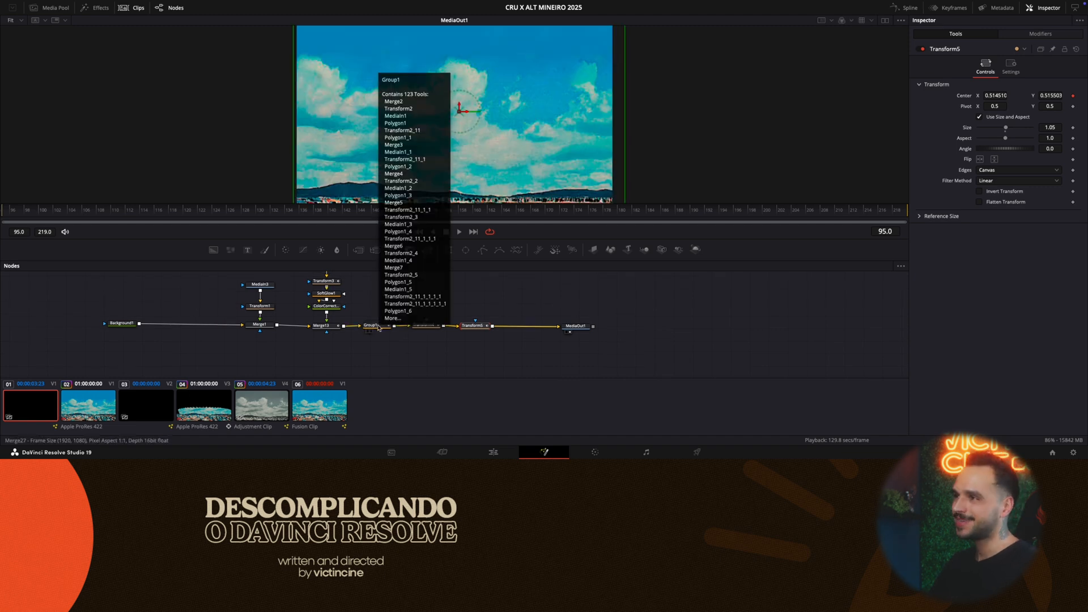
pyautogui.doubleClick(377, 327)
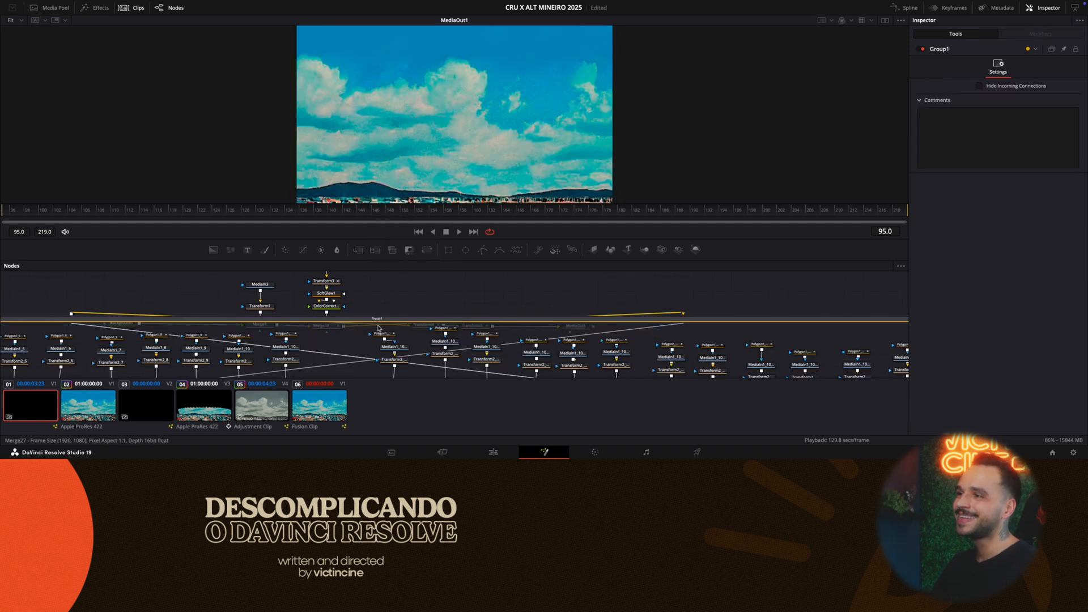
pyautogui.moveTo(374, 145); pyautogui.dragTo(374, 144)
pyautogui.scroll(-3, 301, 279)
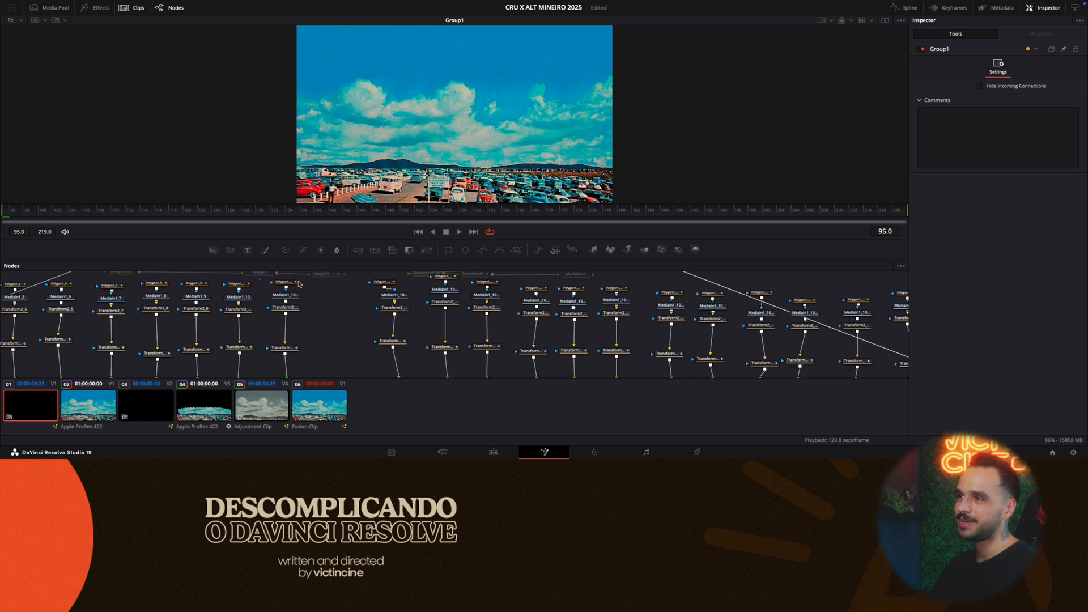
pyautogui.scroll(1, 301, 284)
pyautogui.moveTo(808, 281); pyautogui.dragTo(653, 211)
pyautogui.hscroll(-1, 546, 231)
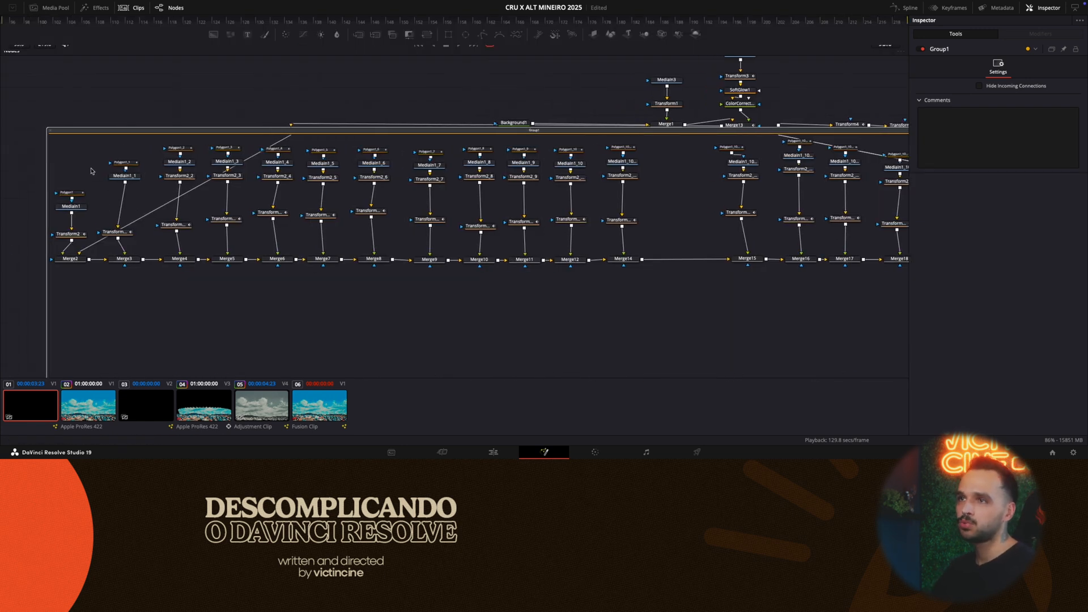
# - Examine the first seven branches in Group1 one by one, from the polygon and MediaIn down to the merge
pyautogui.moveTo(63, 165); pyautogui.dragTo(87, 272)
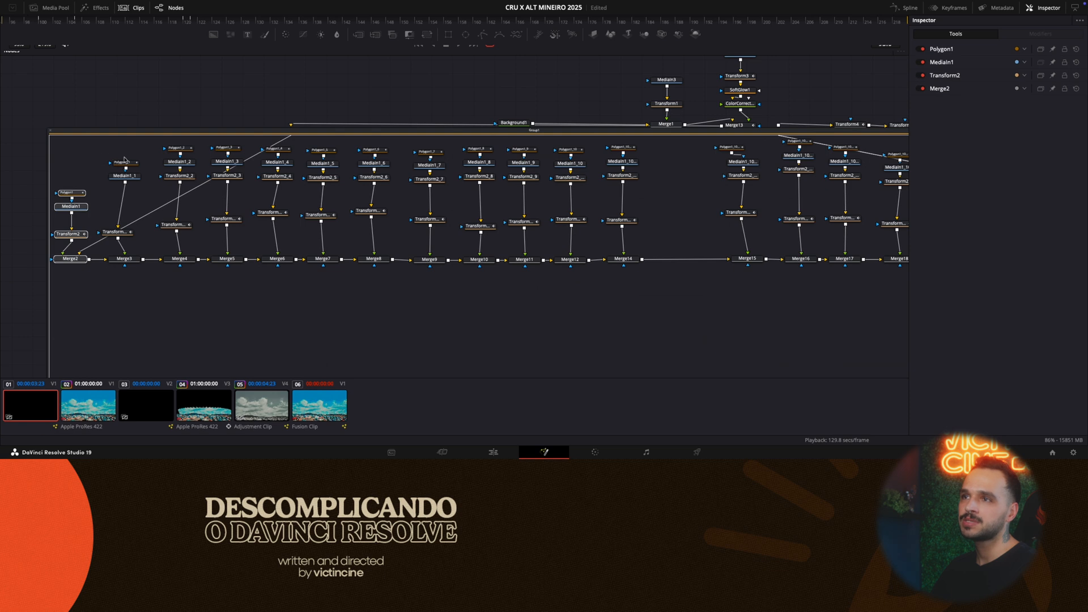
pyautogui.moveTo(124, 141); pyautogui.dragTo(121, 273)
pyautogui.moveTo(180, 140); pyautogui.dragTo(178, 287)
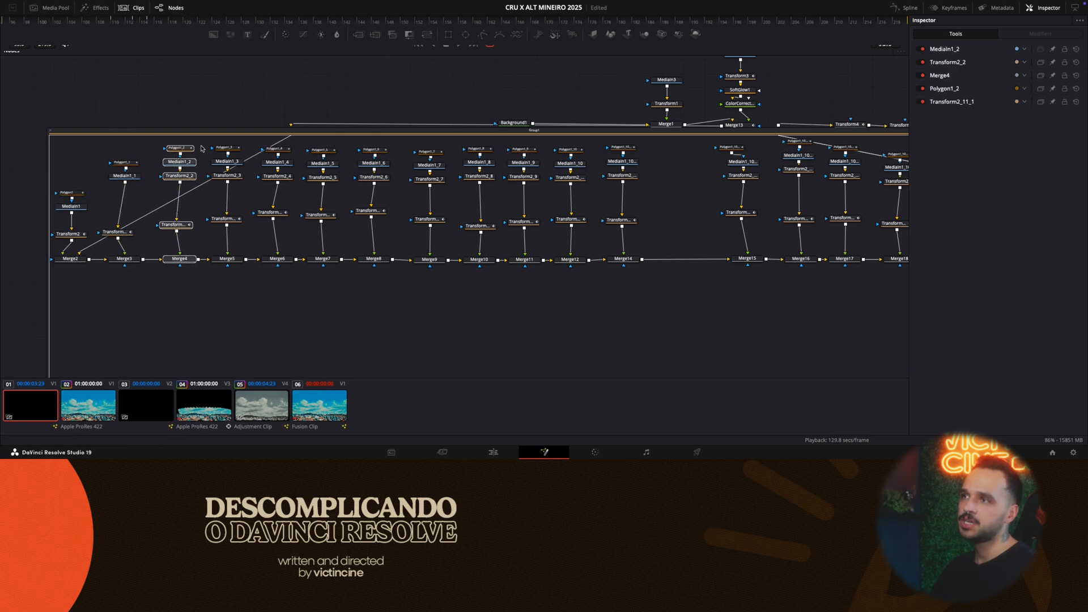
pyautogui.moveTo(229, 141); pyautogui.dragTo(210, 279)
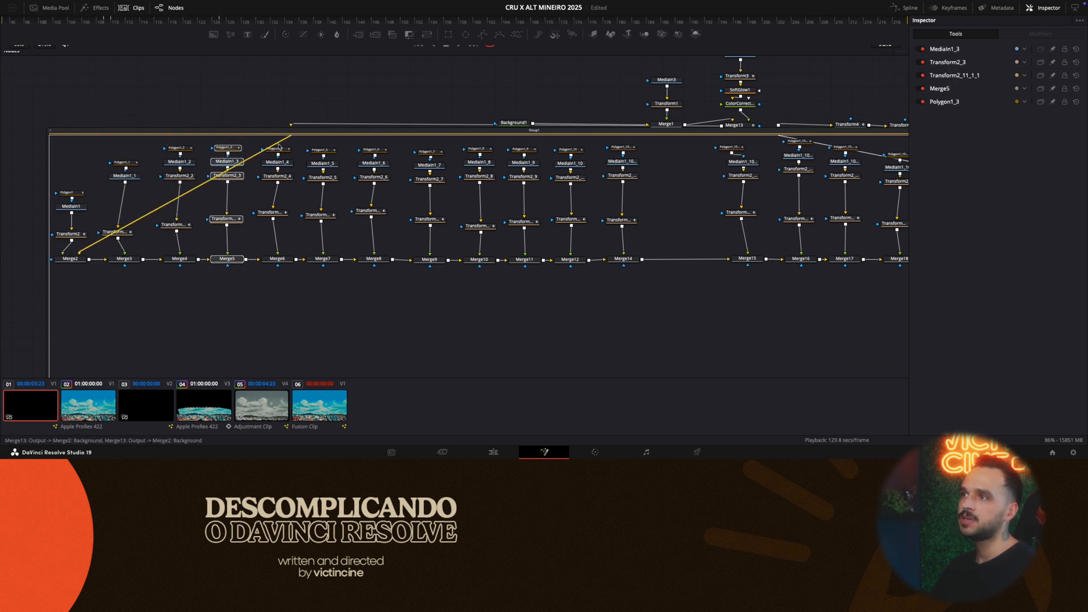
pyautogui.moveTo(278, 146); pyautogui.dragTo(278, 278)
pyautogui.moveTo(319, 148); pyautogui.dragTo(321, 311)
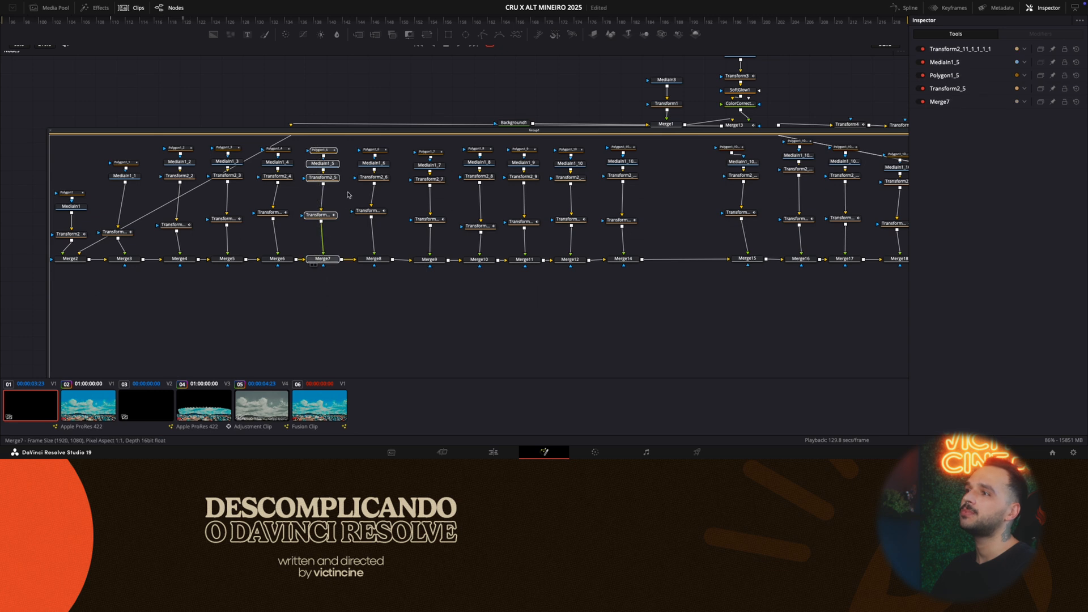
pyautogui.moveTo(372, 142); pyautogui.dragTo(370, 277)
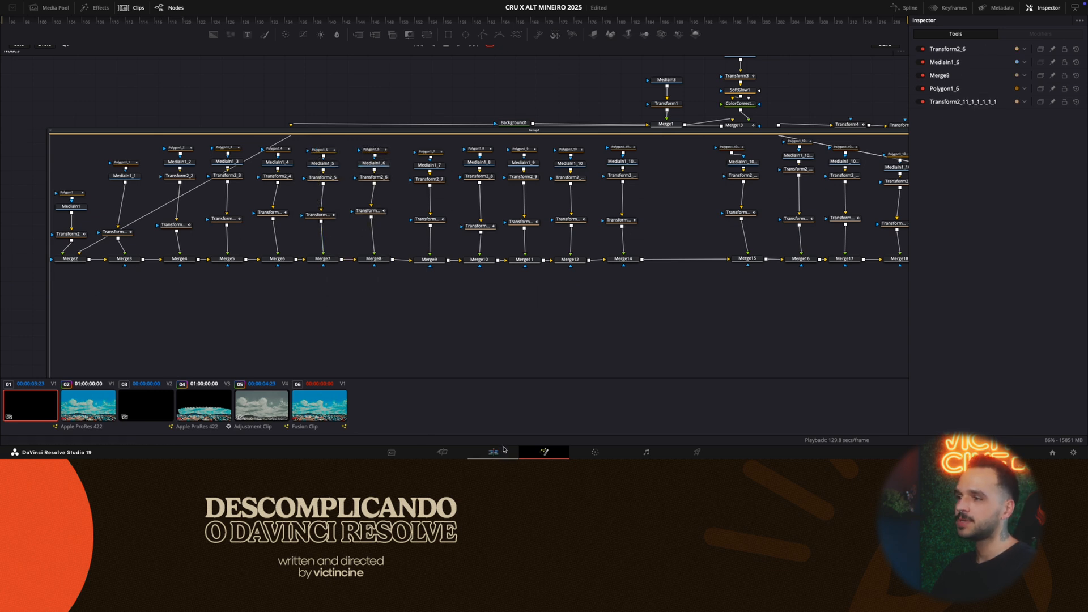
# - Return to clip 06 and move Merge1 and MediaIn1 closer to Background1
pyautogui.click(308, 418)
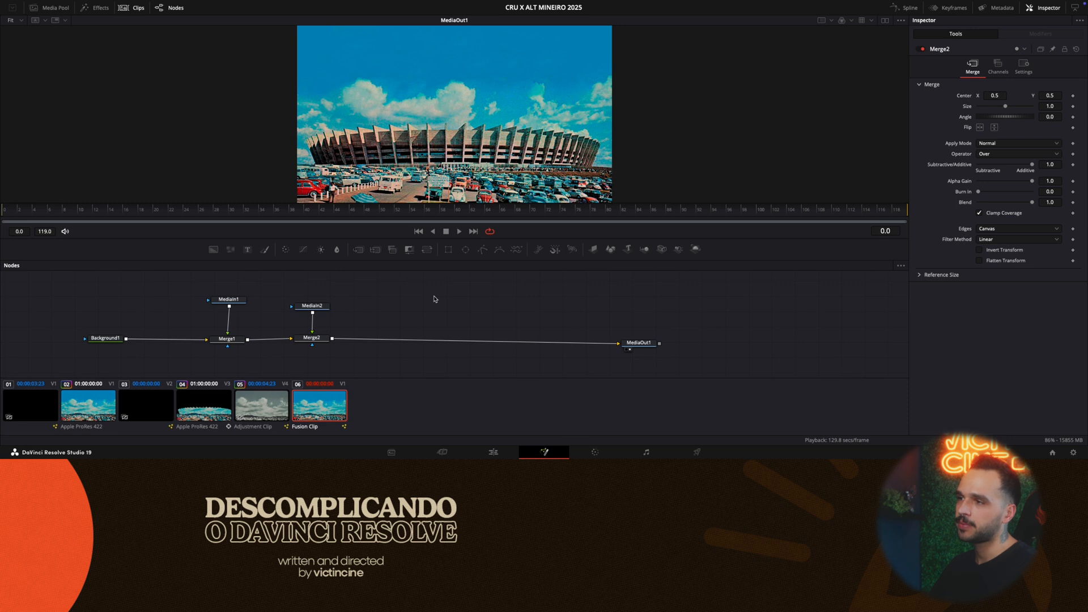
pyautogui.moveTo(227, 339); pyautogui.dragTo(187, 340)
pyautogui.moveTo(230, 301); pyautogui.dragTo(187, 301)
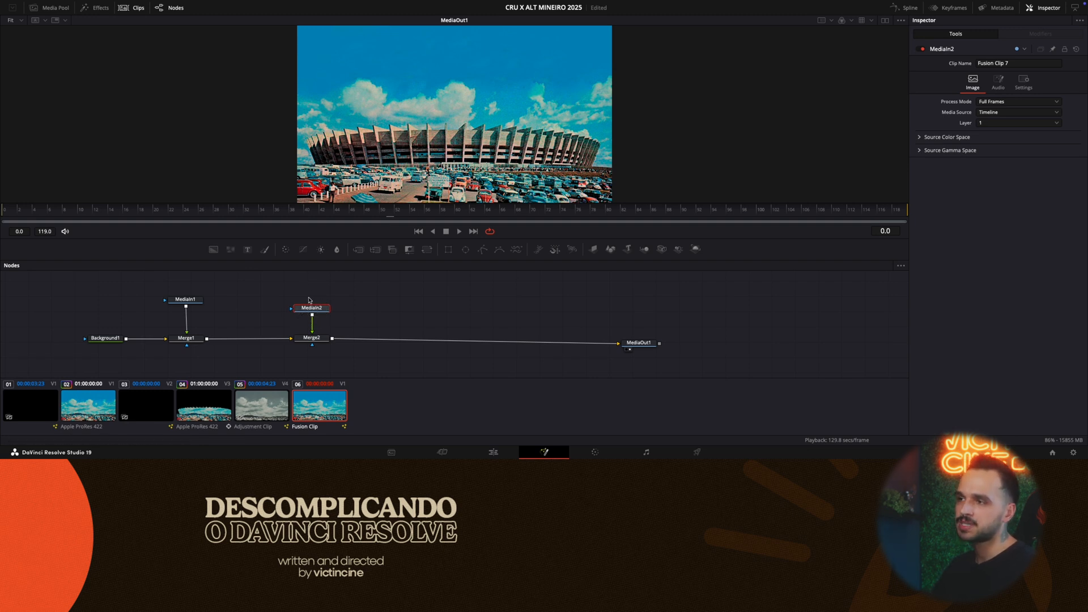
# - Duplicate the MediaIn2 and Merge2 pair once, placing the copy beside the original above the main chain
pyautogui.moveTo(295, 297); pyautogui.dragTo(330, 356)
pyautogui.press('super+c')
pyautogui.click(384, 310)
pyautogui.press('super+v')
# - Paste three more copies of the MediaIn2 and Merge2 pair in a row beside the first copy
pyautogui.press('super+v')
pyautogui.press('super+z')
pyautogui.click(464, 301)
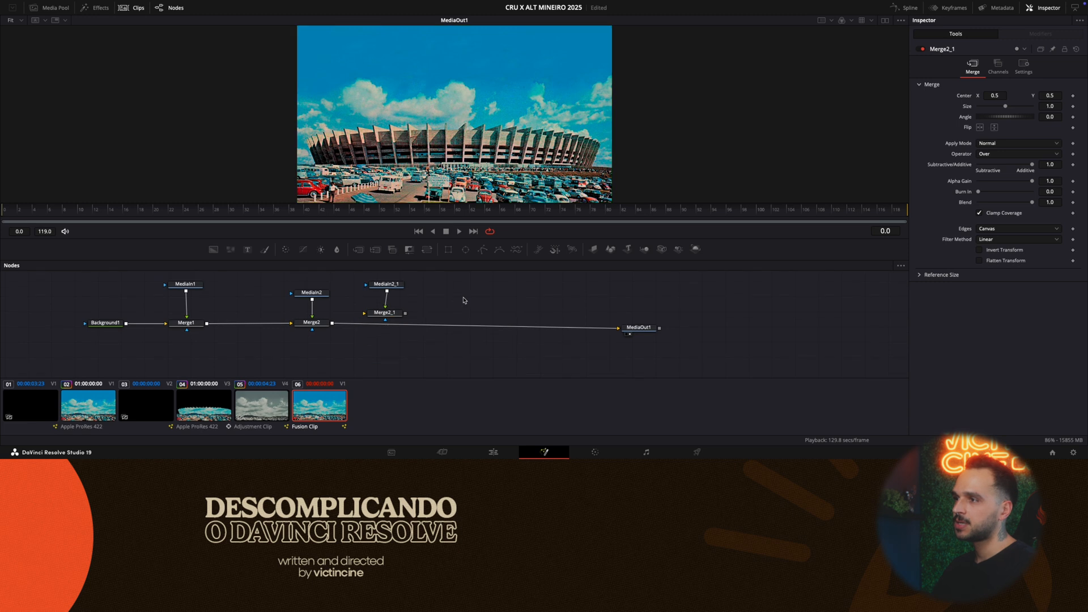
pyautogui.press('super+v')
pyautogui.moveTo(459, 297); pyautogui.dragTo(446, 281)
pyautogui.click(514, 295)
pyautogui.press('super+v')
pyautogui.moveTo(515, 292); pyautogui.dragTo(583, 281)
pyautogui.click(553, 294)
pyautogui.press('super+v')
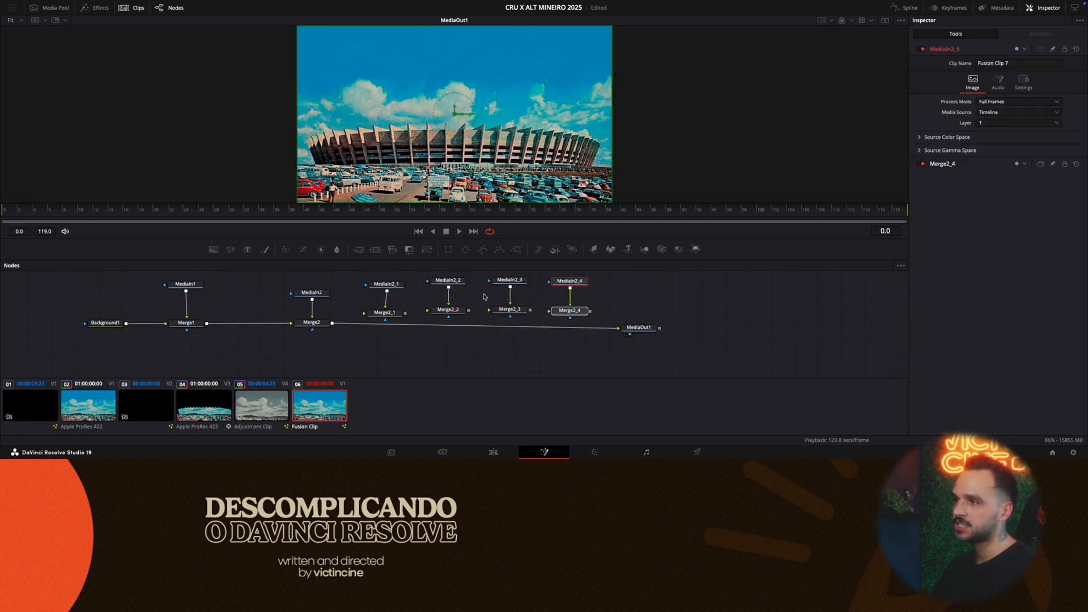
# - Insert the four copied merges with their MediaIn nodes one after another into the chain between Merge2 and MediaOut1
pyautogui.moveTo(406, 277); pyautogui.dragTo(383, 325)
pyautogui.moveTo(441, 273); pyautogui.dragTo(460, 328)
pyautogui.moveTo(537, 329); pyautogui.dragTo(511, 324)
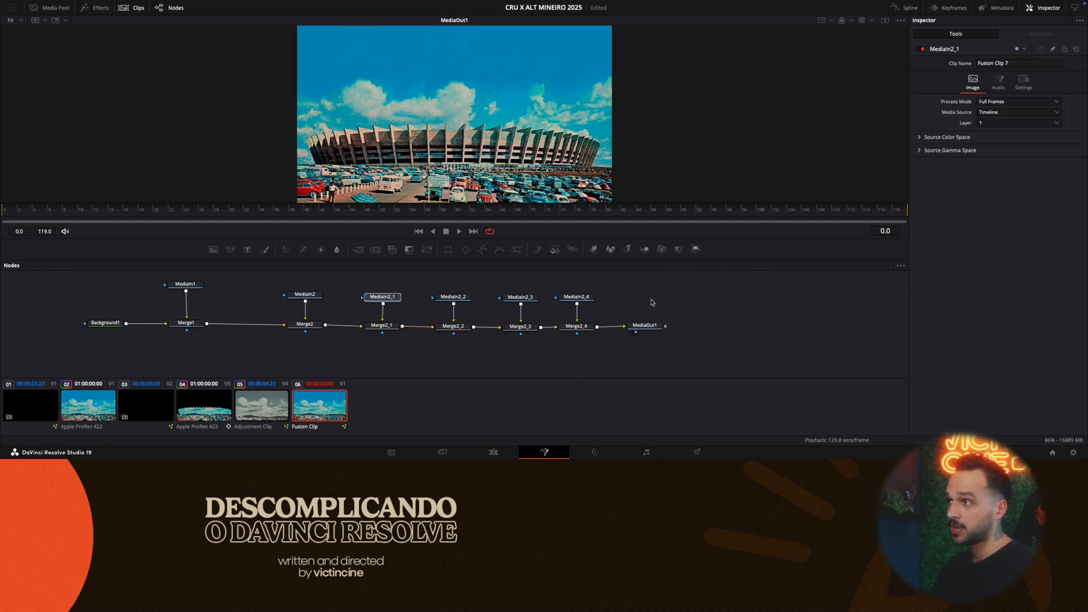
pyautogui.click(574, 295)
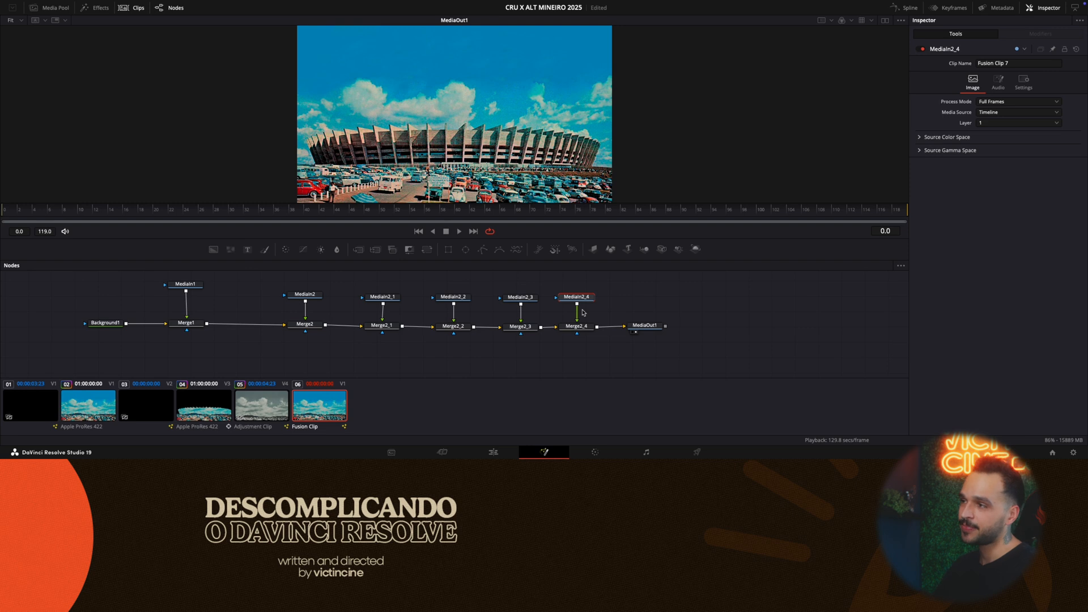
# - Pull the four linked copies off the main chain together and park them above it, leaving Merge2 connected to MediaOut1
pyautogui.moveTo(357, 283); pyautogui.dragTo(582, 308)
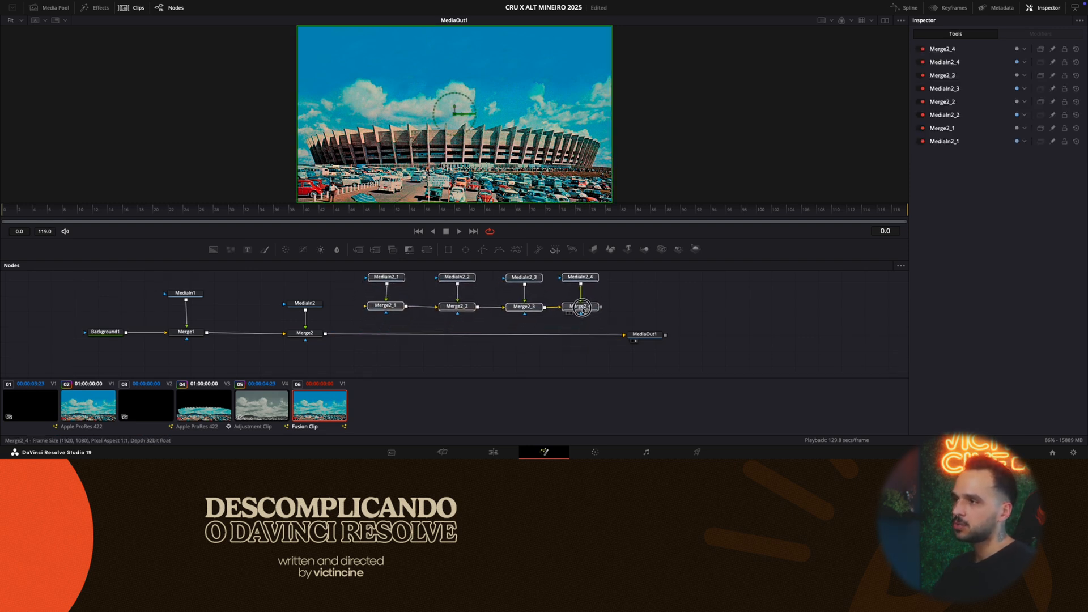
pyautogui.click(581, 308)
pyautogui.click(363, 317)
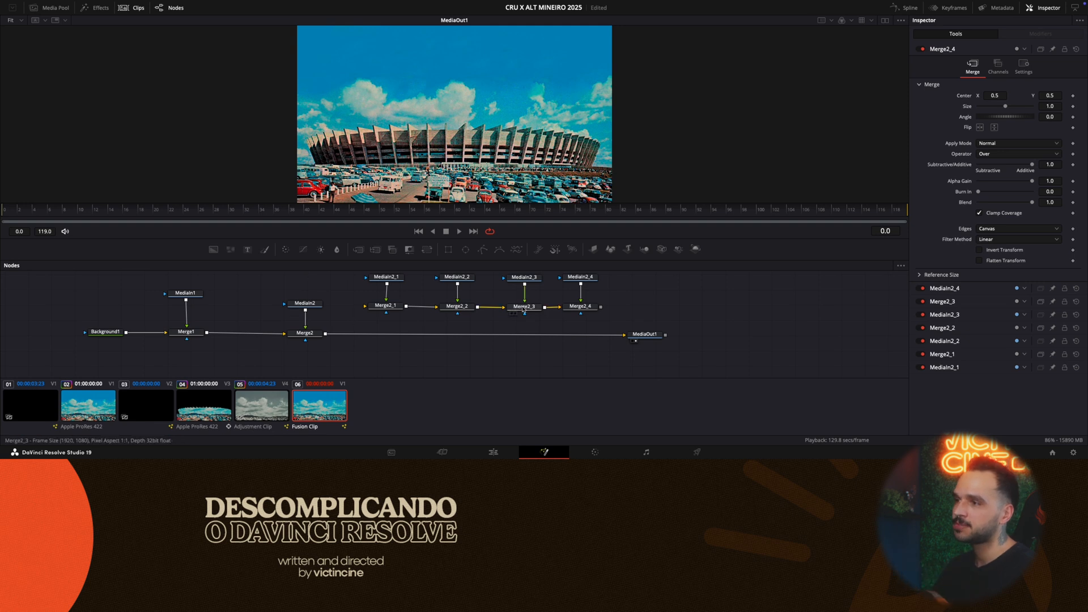
# - Move Merge2 together with MediaIn2 closer to Merge1
pyautogui.click(305, 303)
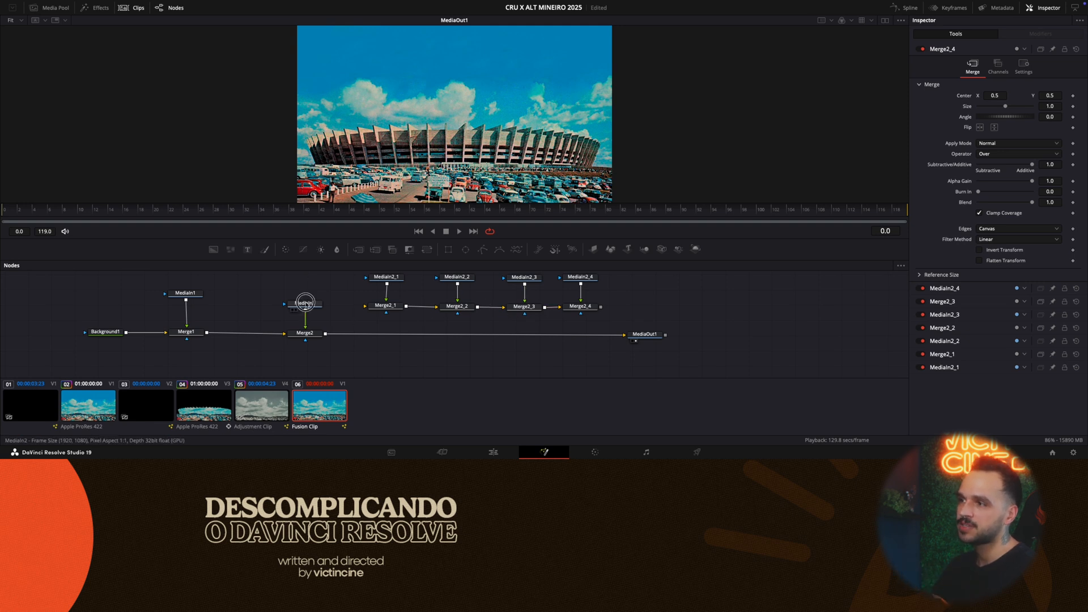
pyautogui.click(385, 277)
pyautogui.scroll(1, 391, 278)
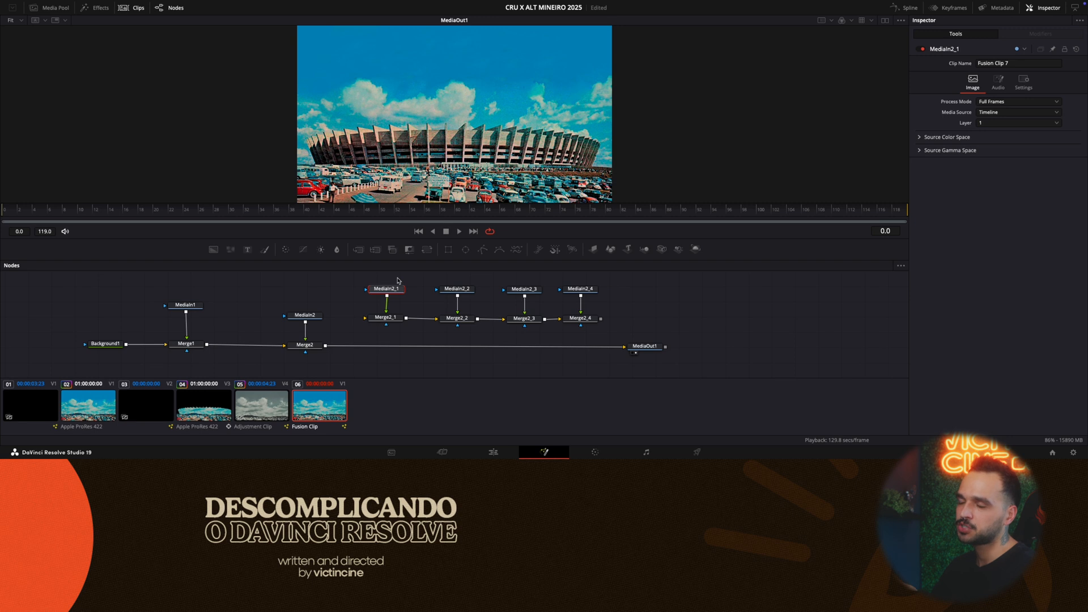
pyautogui.click(301, 313)
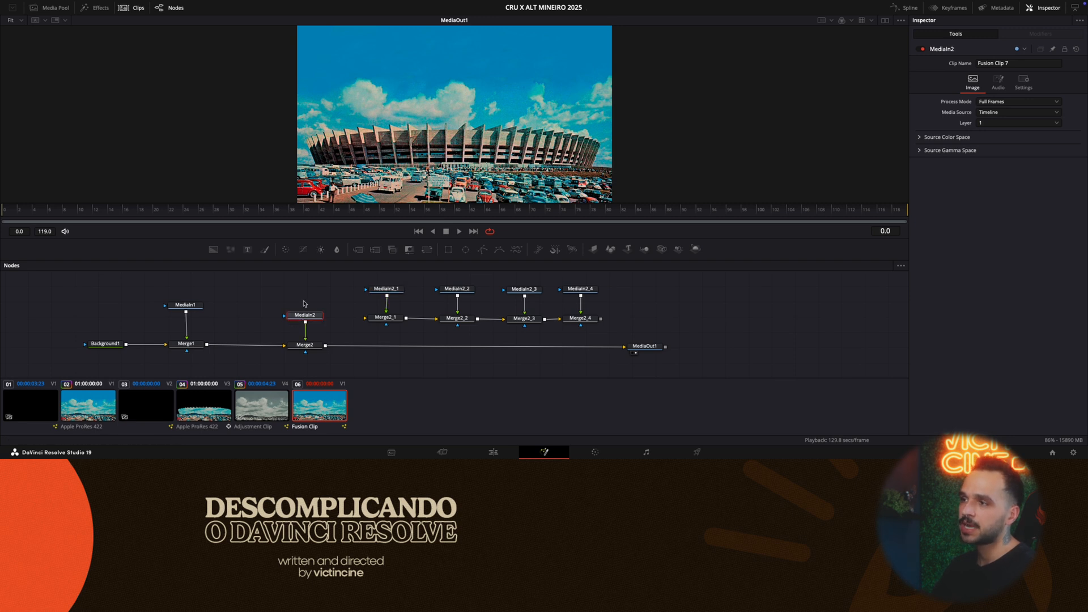
pyautogui.click(302, 355)
pyautogui.moveTo(302, 355); pyautogui.dragTo(302, 355)
pyautogui.moveTo(302, 347); pyautogui.dragTo(268, 344)
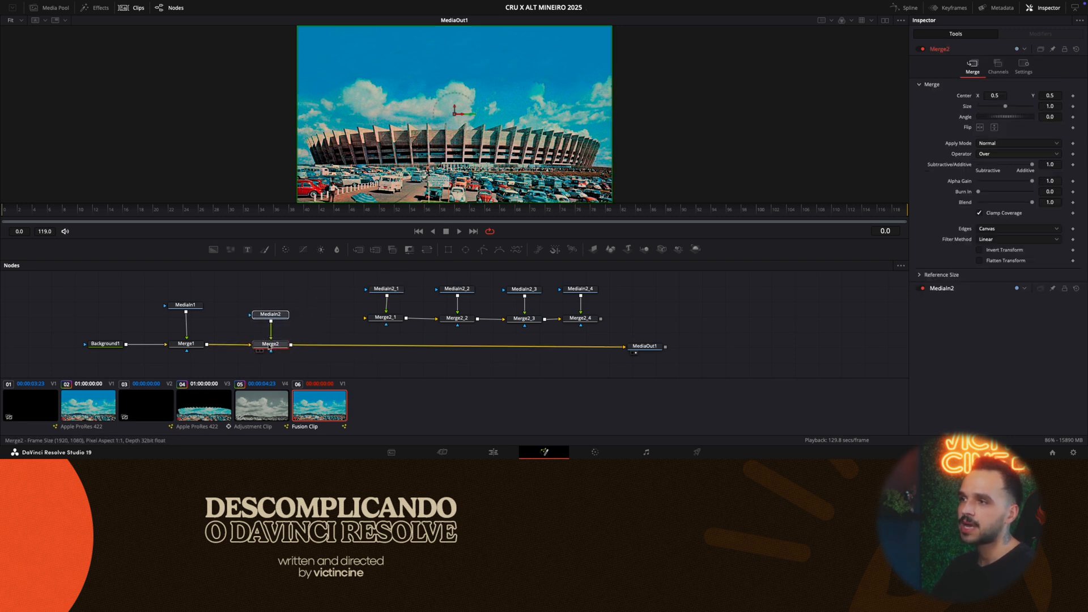
# - Add a Polygon mask to MediaIn2 and invert it
pyautogui.click(281, 313)
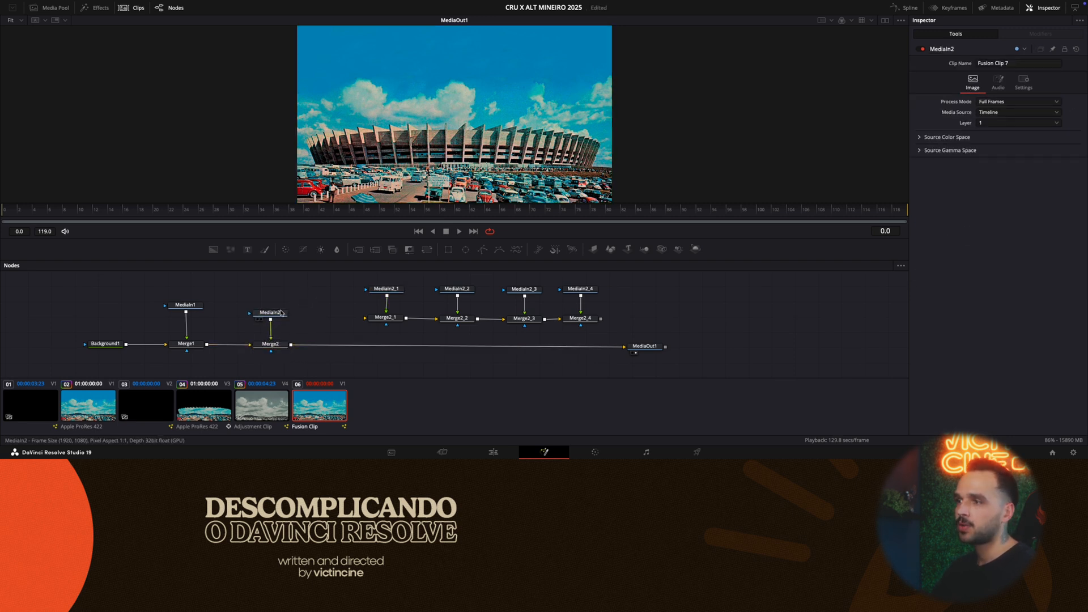
pyautogui.click(483, 251)
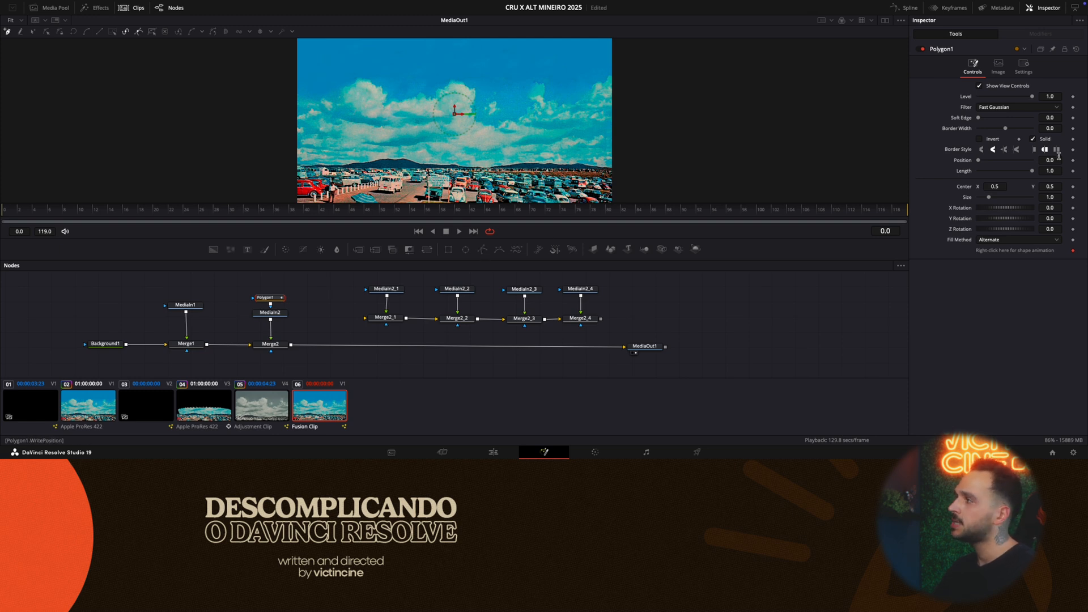
pyautogui.click(985, 140)
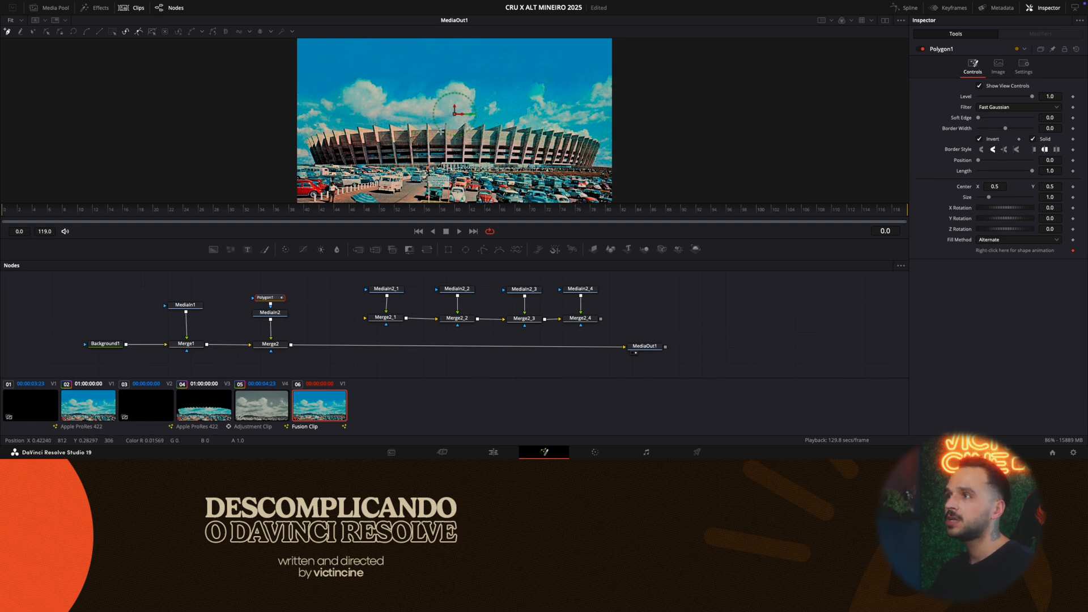
# - Draw a closed polygon around one facade section between two pillars near the stadium's centre, following its upper edge
pyautogui.click(444, 124)
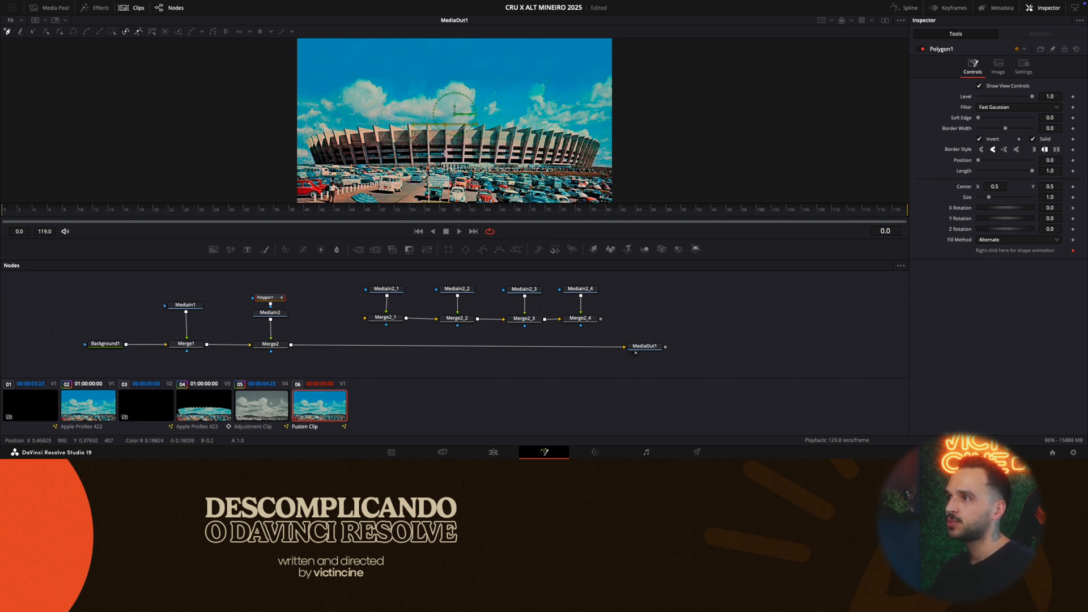
pyautogui.click(445, 164)
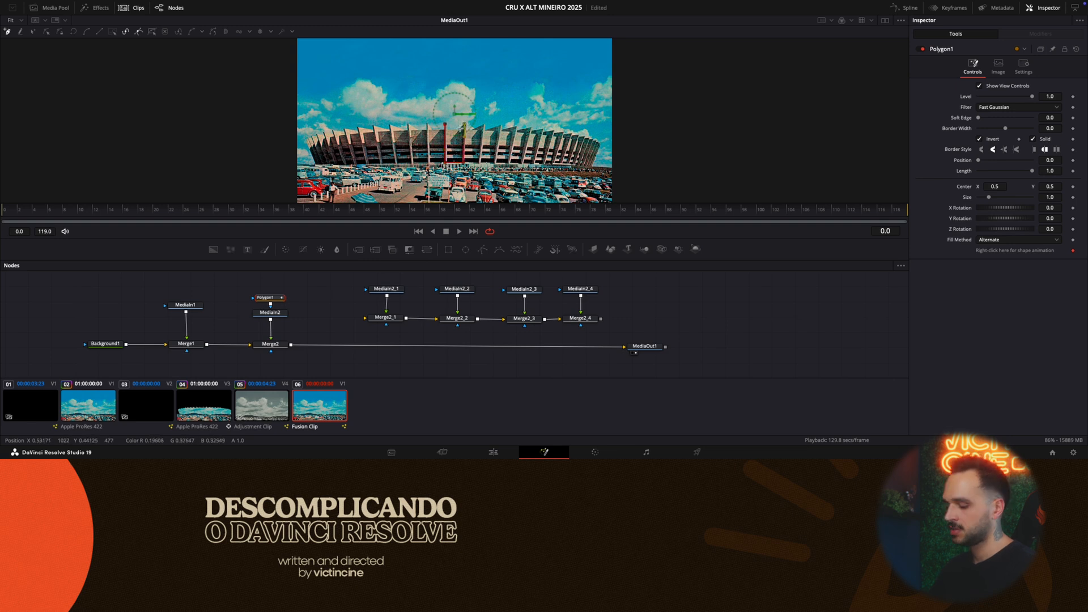
pyautogui.scroll(5, 463, 129)
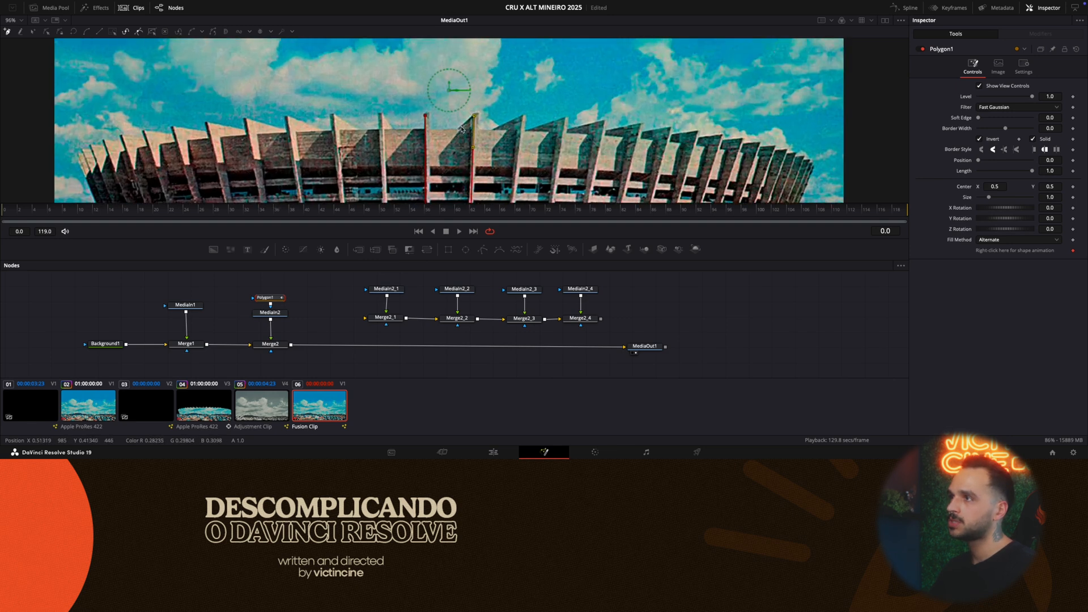
pyautogui.click(458, 128)
pyautogui.click(430, 129)
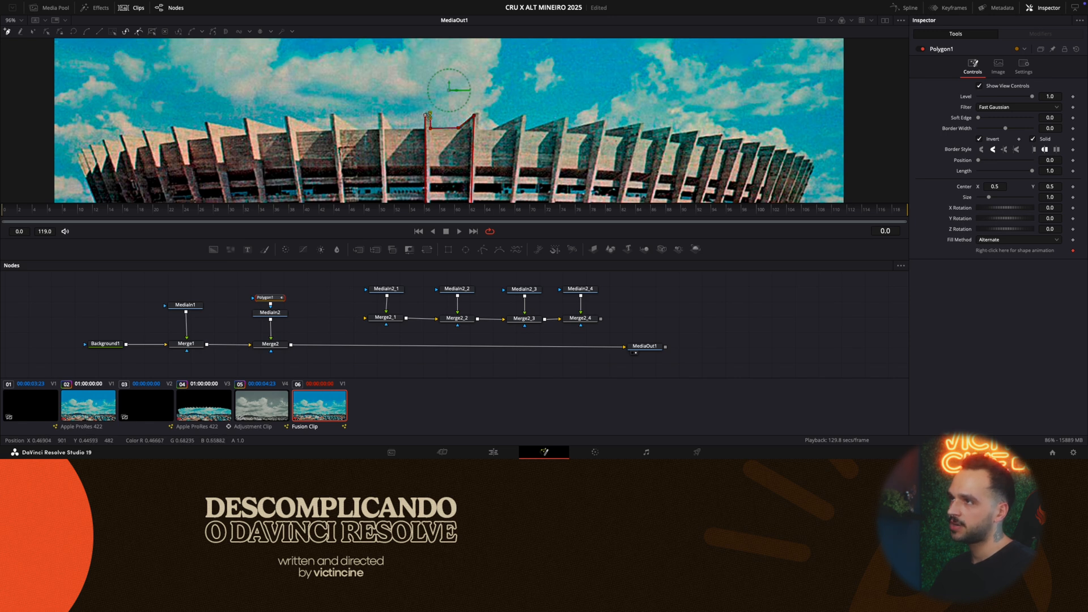
pyautogui.click(426, 115)
pyautogui.click(425, 115)
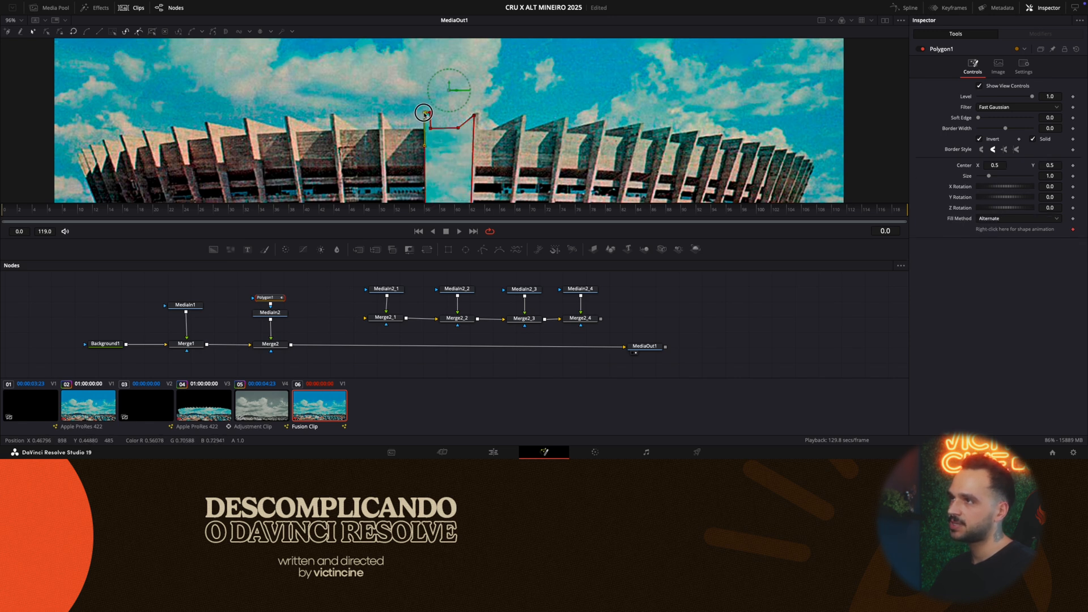
# - Refine the polygon's upper and lower corners to cover the whole pillar, and turn off the mask's inversion
pyautogui.moveTo(473, 115); pyautogui.dragTo(475, 116)
pyautogui.moveTo(475, 115); pyautogui.dragTo(478, 114)
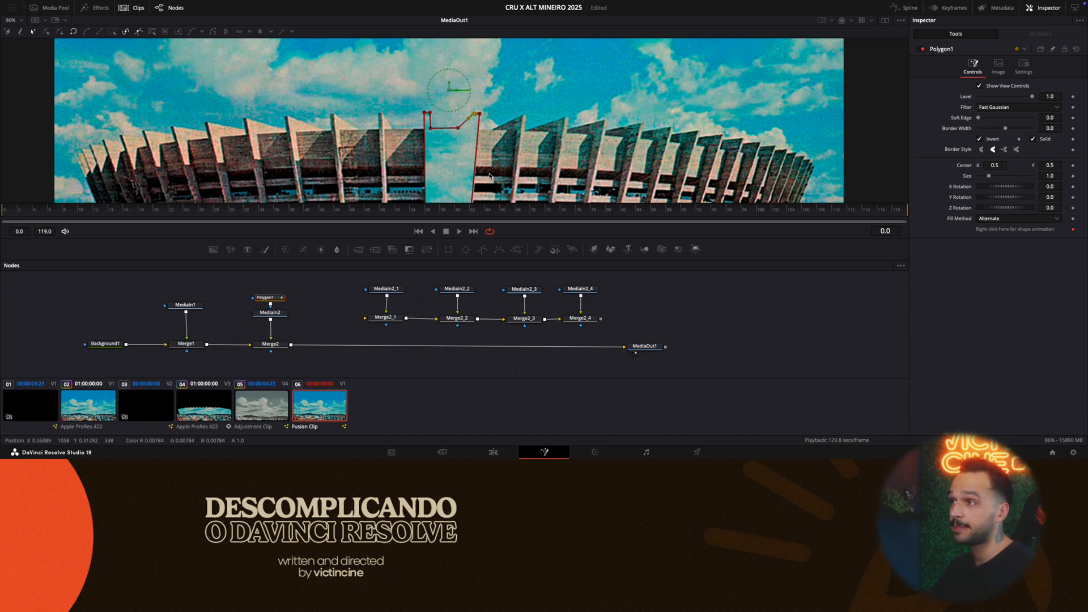
pyautogui.scroll(-3, 490, 176)
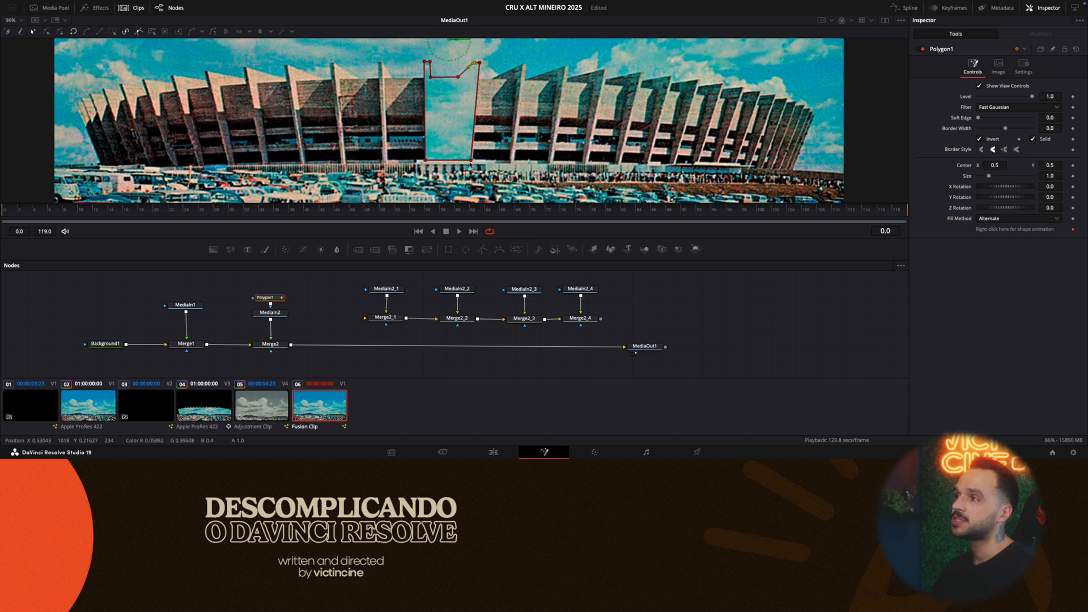
pyautogui.moveTo(471, 161)
pyautogui.mouseDown()
pyautogui.moveTo(426, 162)
pyautogui.moveTo(476, 165)
pyautogui.mouseUp()
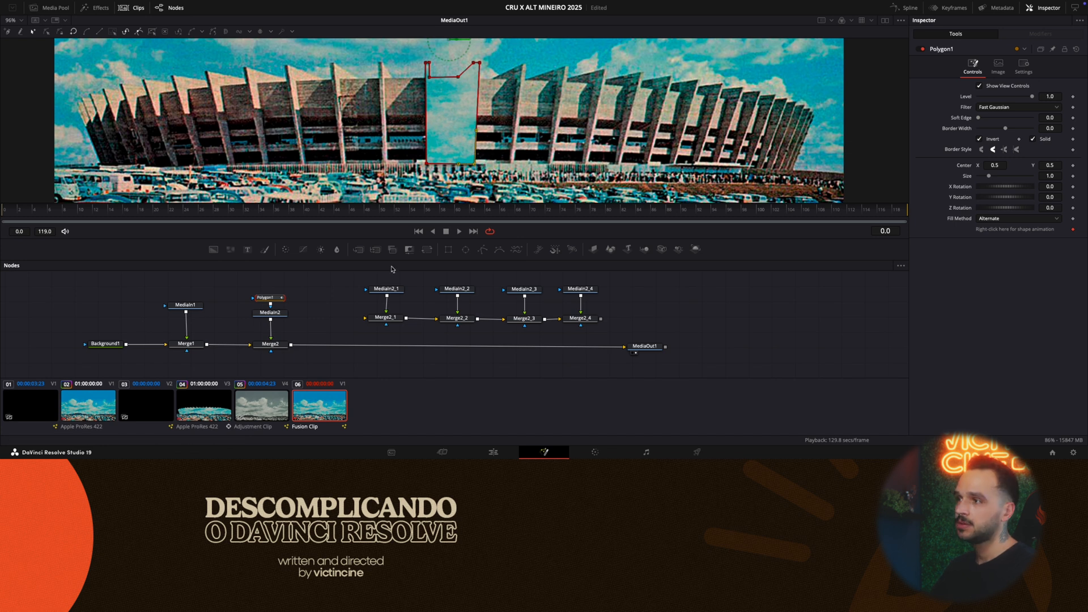
pyautogui.click(986, 139)
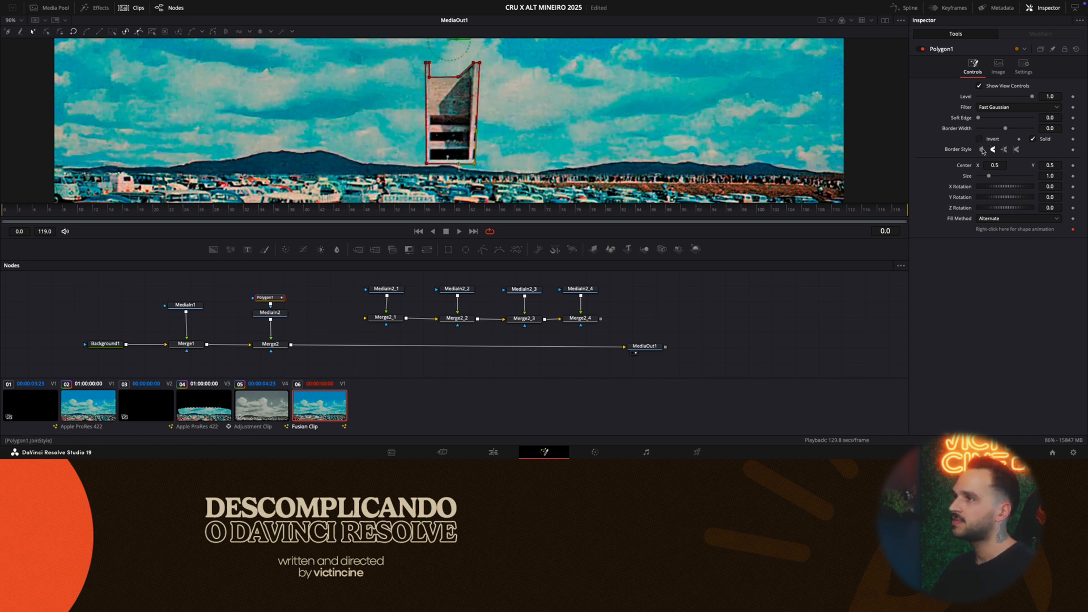
# - Toggle the mask's inversion to compare it with the full stadium, and play back the isolated pillar over the background
pyautogui.click(991, 140)
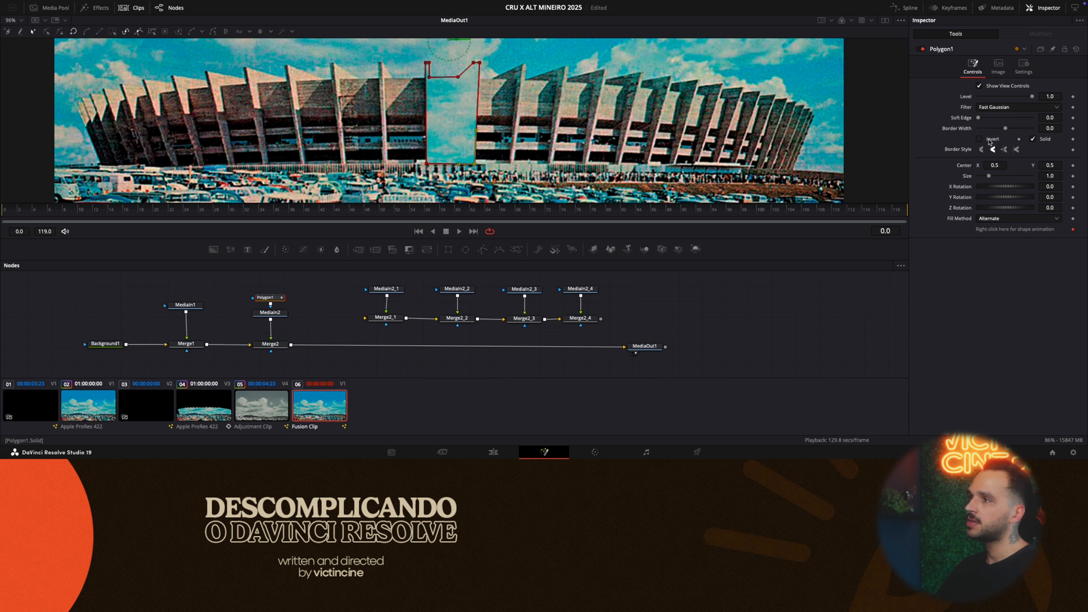
pyautogui.press('space')
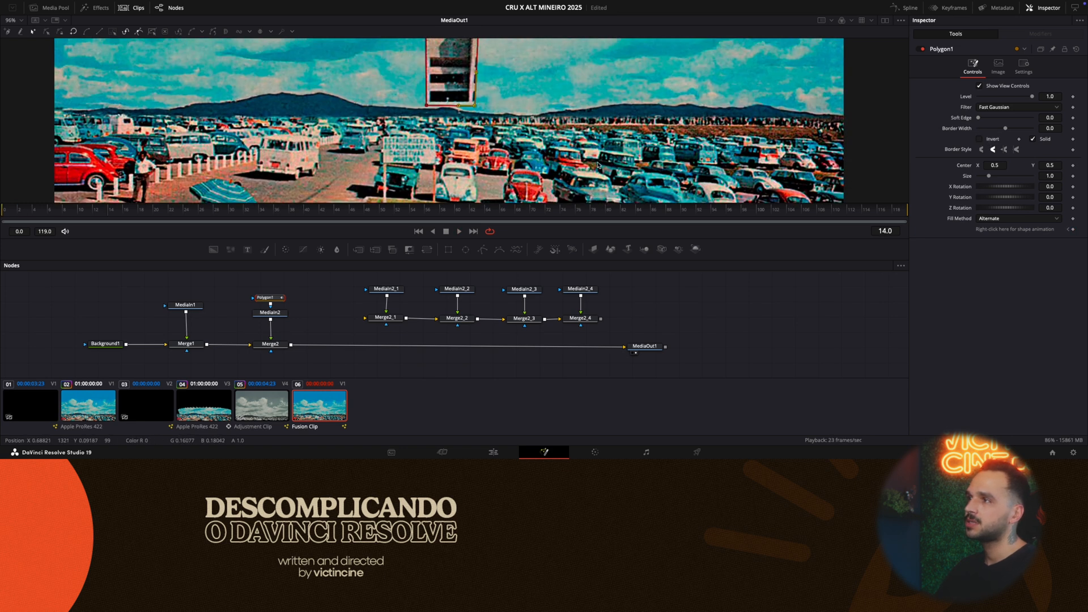
pyautogui.scroll(-3, 595, 161)
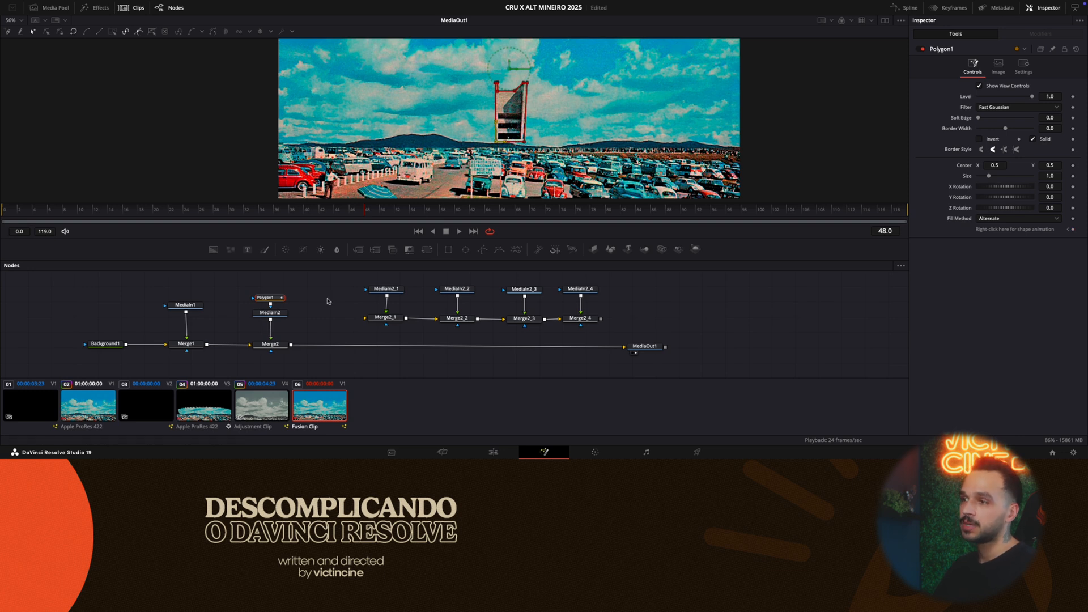
# - Move MediaIn2 and its Polygon mask higher above Merge2 to make room between the nodes
pyautogui.moveTo(300, 323); pyautogui.dragTo(266, 295)
pyautogui.moveTo(268, 298); pyautogui.dragTo(270, 283)
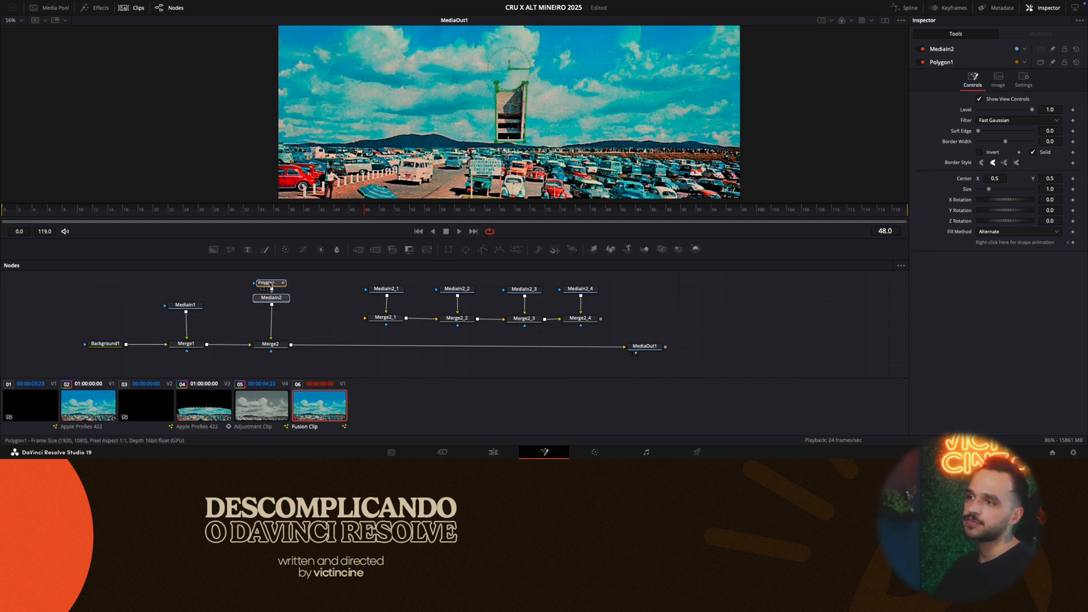
pyautogui.click(281, 306)
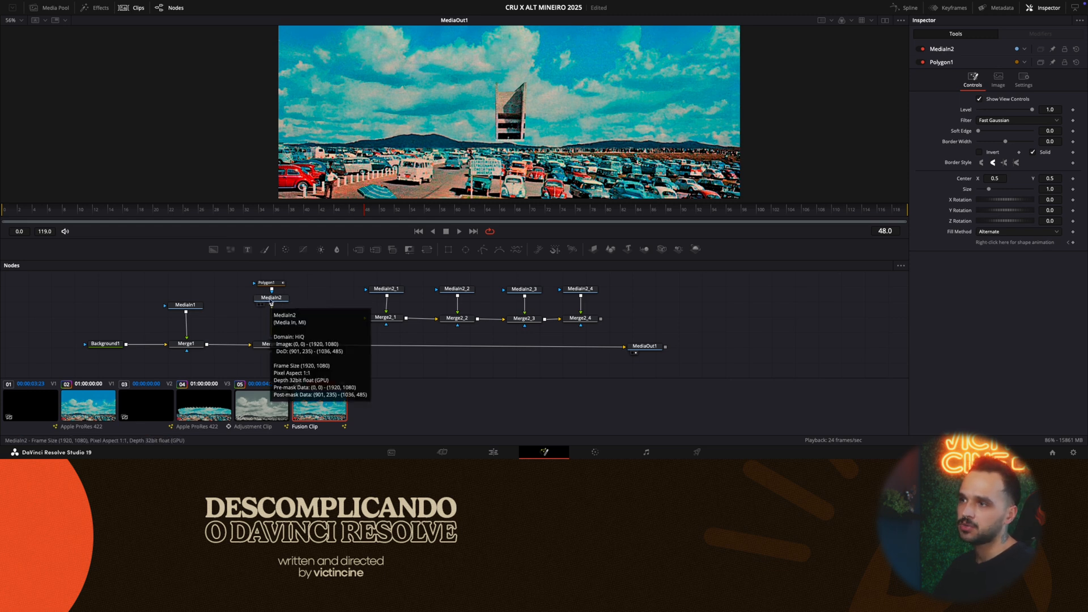
pyautogui.click(271, 302)
pyautogui.moveTo(271, 302); pyautogui.dragTo(281, 306)
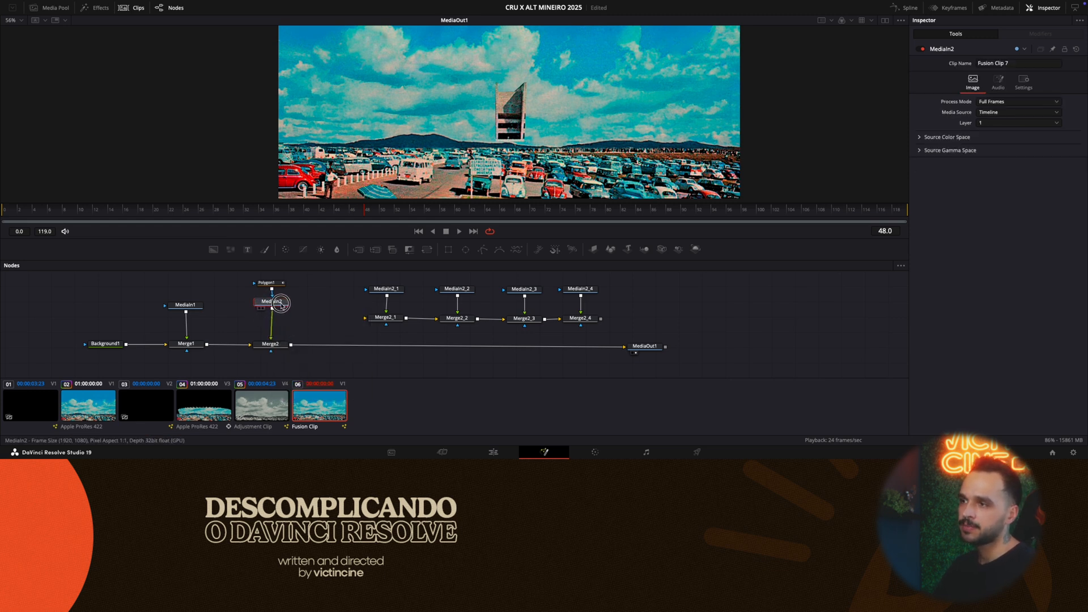
# - Add a Transform node between MediaIn2 and Merge2
pyautogui.hotkey('shift', 'space')
pyautogui.write('plan')
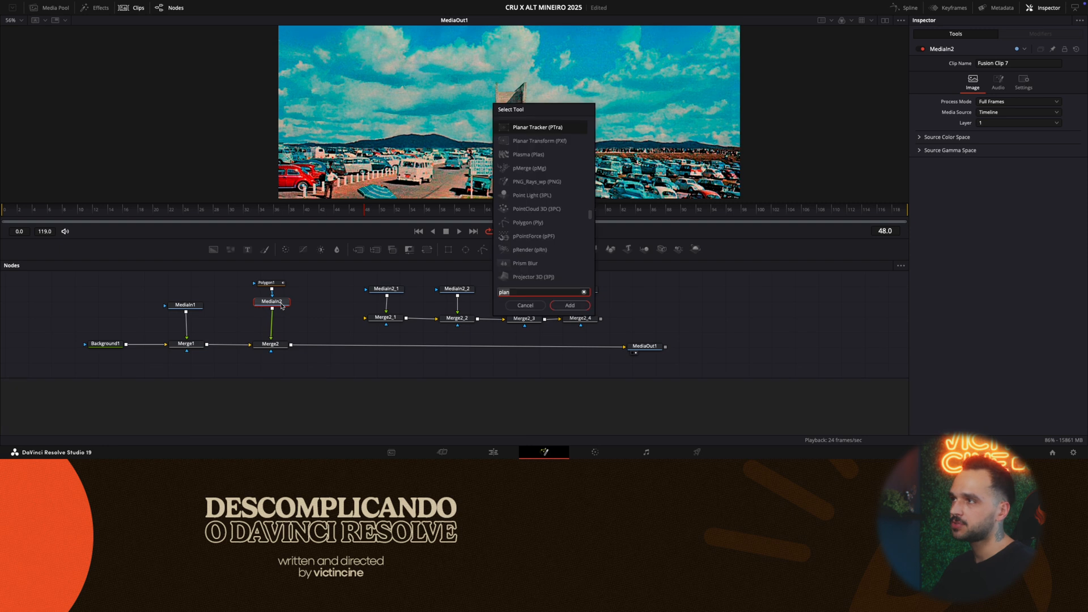
pyautogui.press('BackSpace')
pyautogui.press('BackSpace')
pyautogui.press('BackSpace')
pyautogui.press('BackSpace')
pyautogui.write('tran')
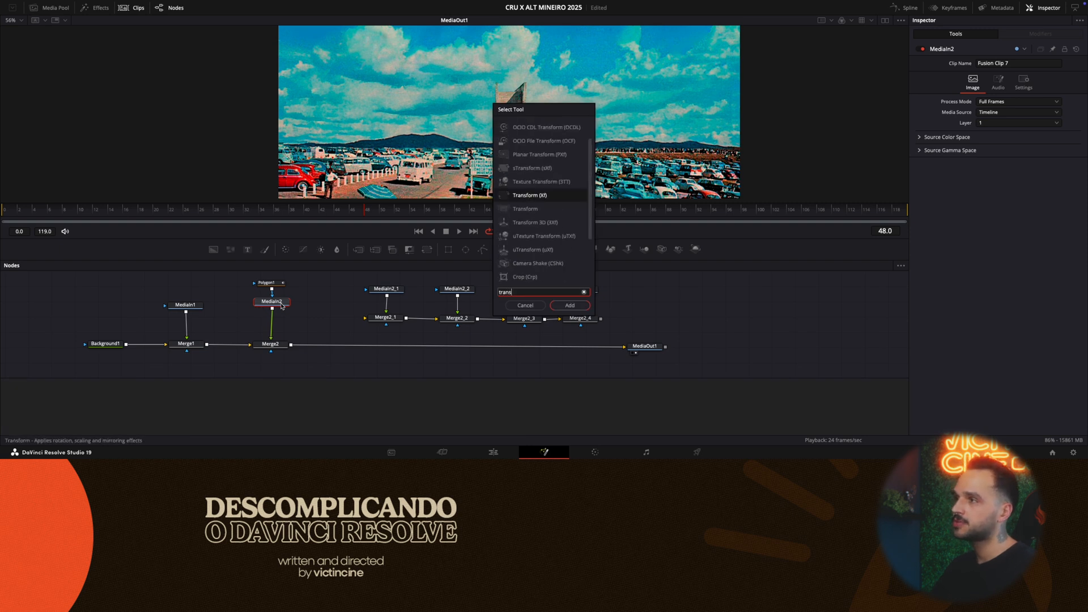
pyautogui.write('s')
pyautogui.press('Return')
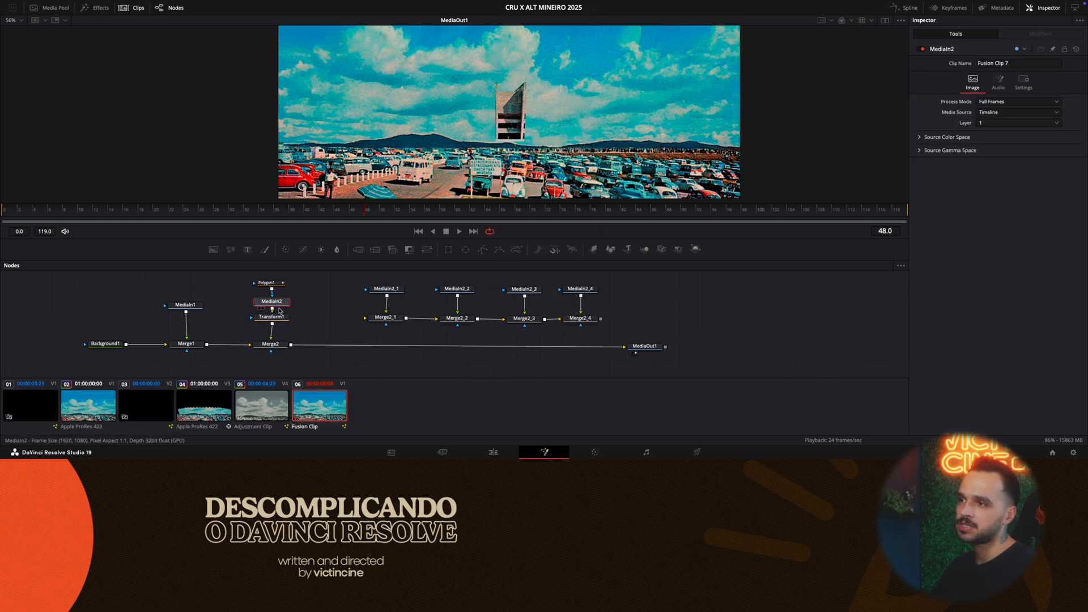
# - Pull Transform1 out of the node chain and reinsert it between MediaIn2 and Merge2
pyautogui.moveTo(277, 318); pyautogui.dragTo(323, 297)
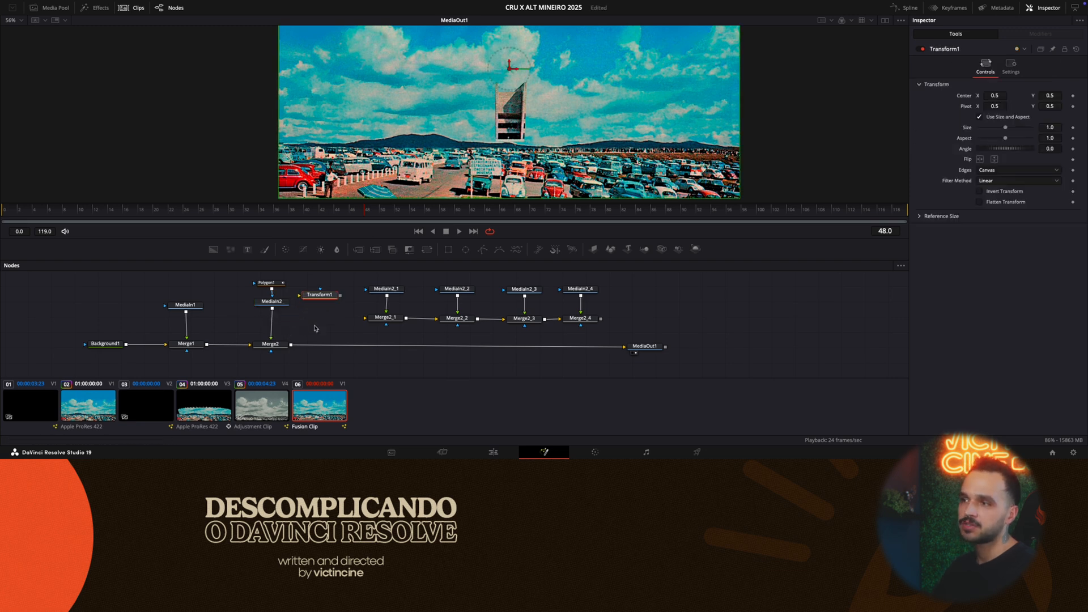
pyautogui.click(316, 327)
pyautogui.click(321, 296)
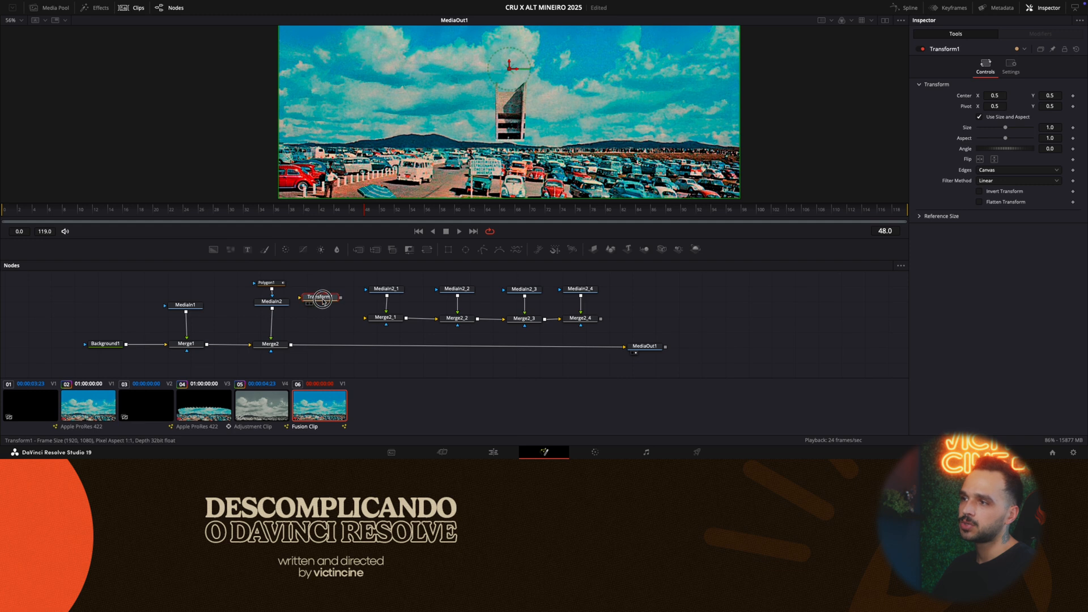
pyautogui.moveTo(323, 298); pyautogui.dragTo(278, 327)
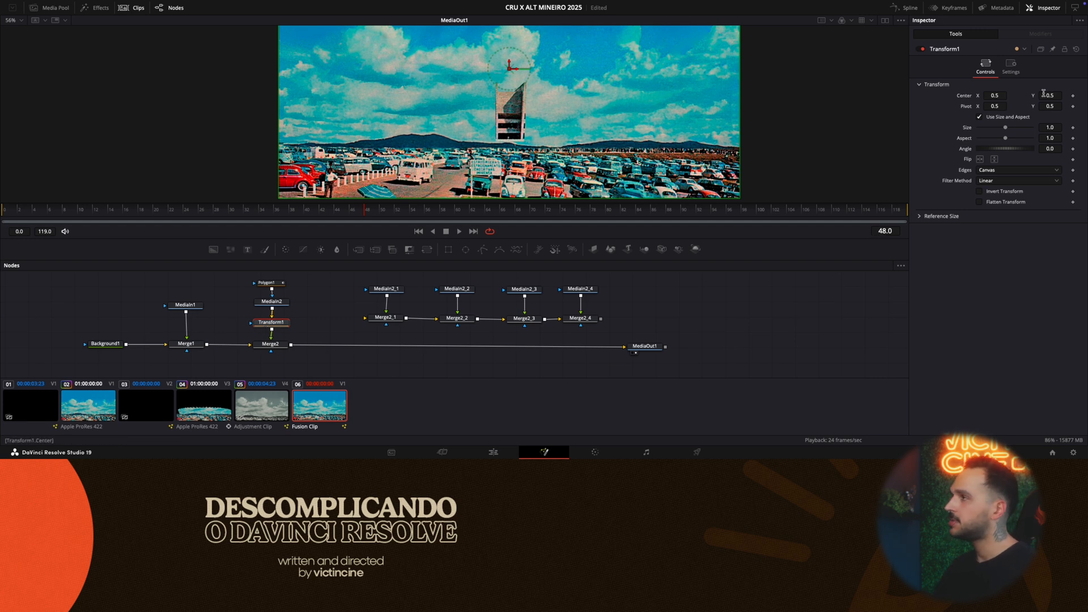
# - Raise the pillar above the frame with Transform1's Center Y at 1.322 and keyframe Center at frame 0
pyautogui.moveTo(1044, 94); pyautogui.dragTo(774, 97)
pyautogui.scroll(-2, 620, 123)
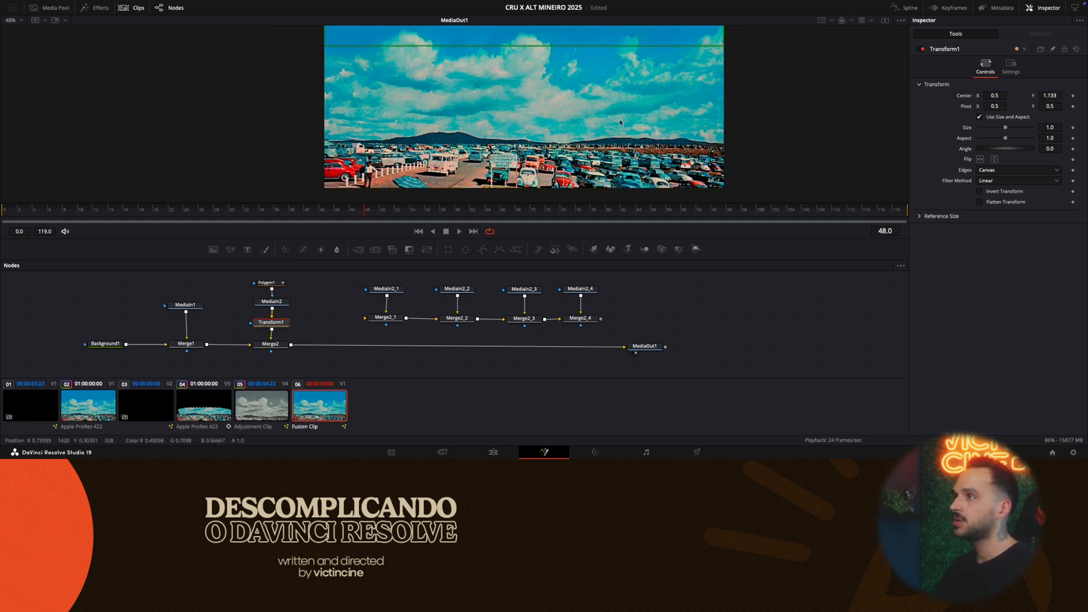
pyautogui.scroll(-2, 619, 123)
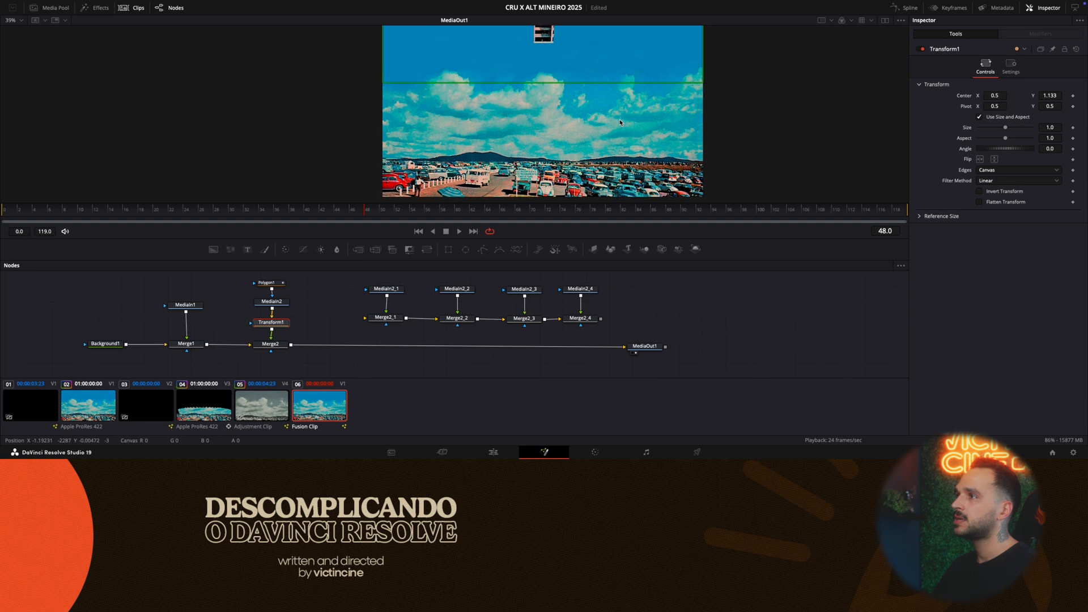
pyautogui.scroll(-1, 620, 123)
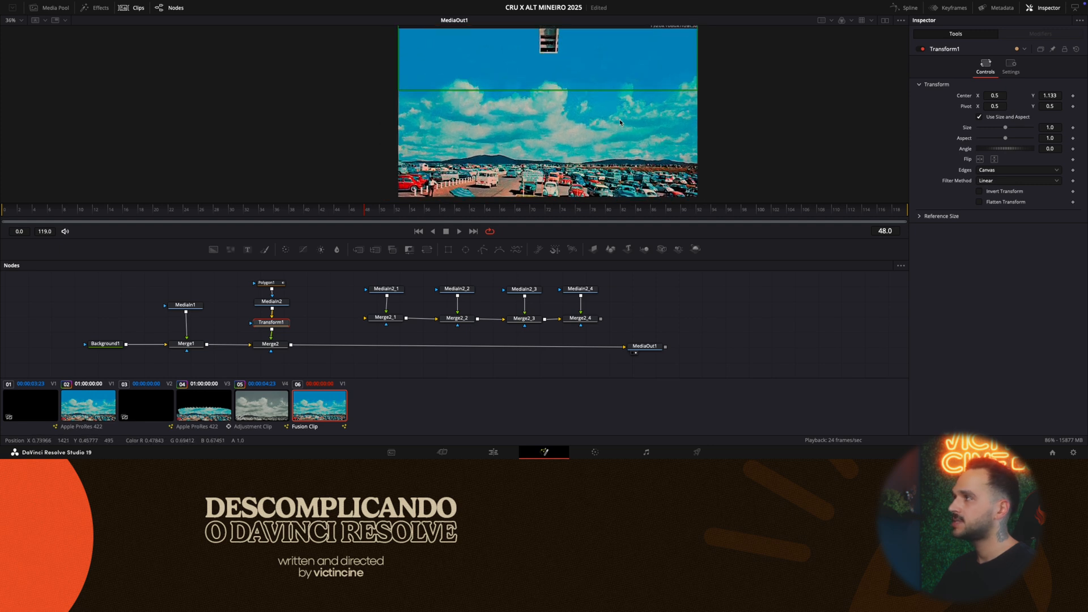
pyautogui.moveTo(1051, 95); pyautogui.dragTo(586, 83)
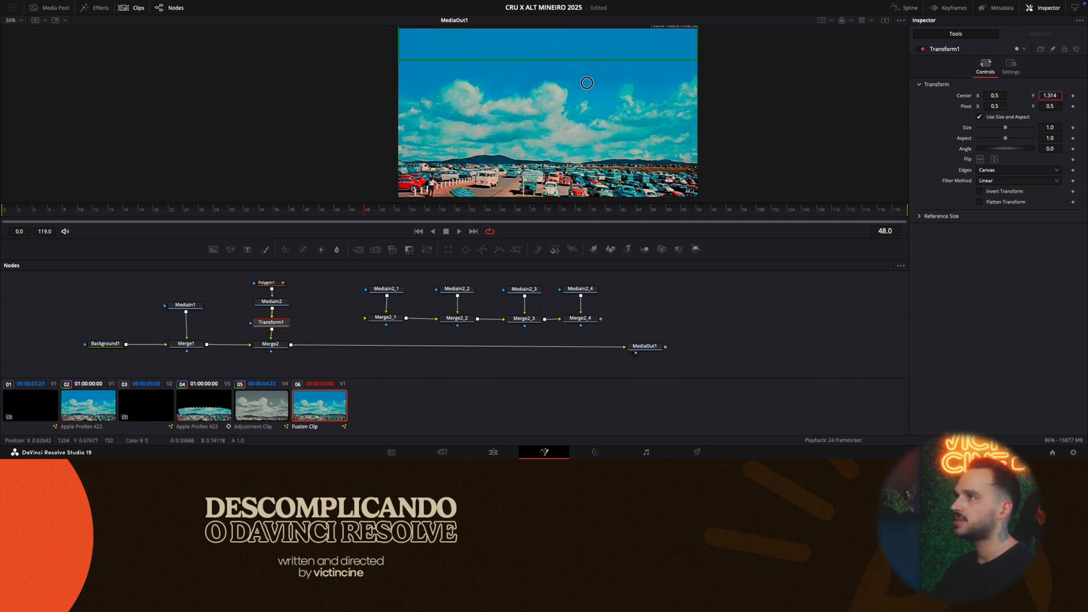
pyautogui.moveTo(31, 212); pyautogui.dragTo(2, 212)
pyautogui.moveTo(1050, 96); pyautogui.dragTo(509, 90)
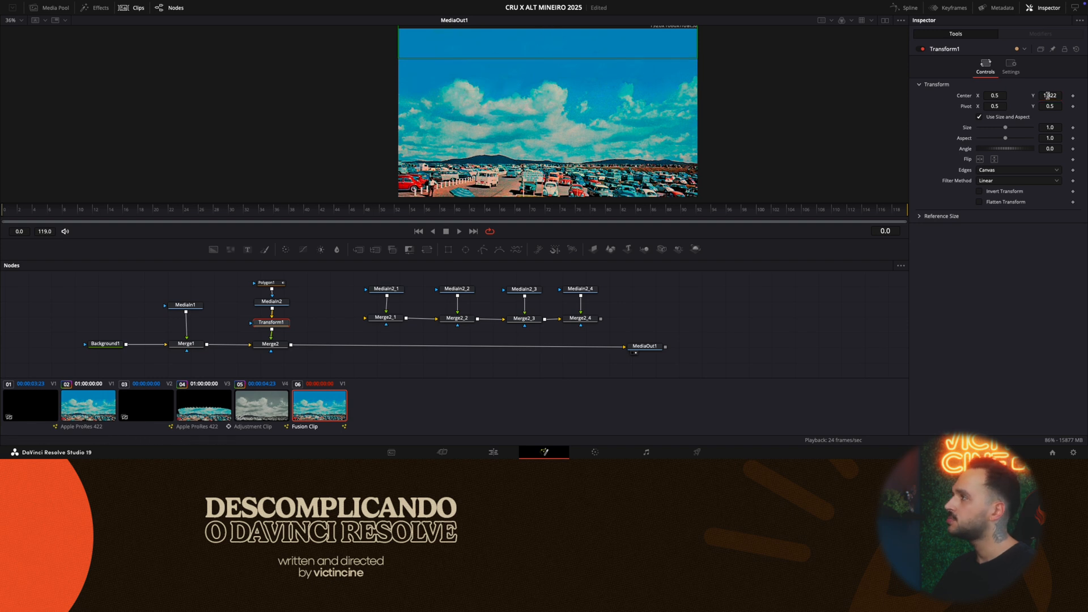
pyautogui.click(1073, 95)
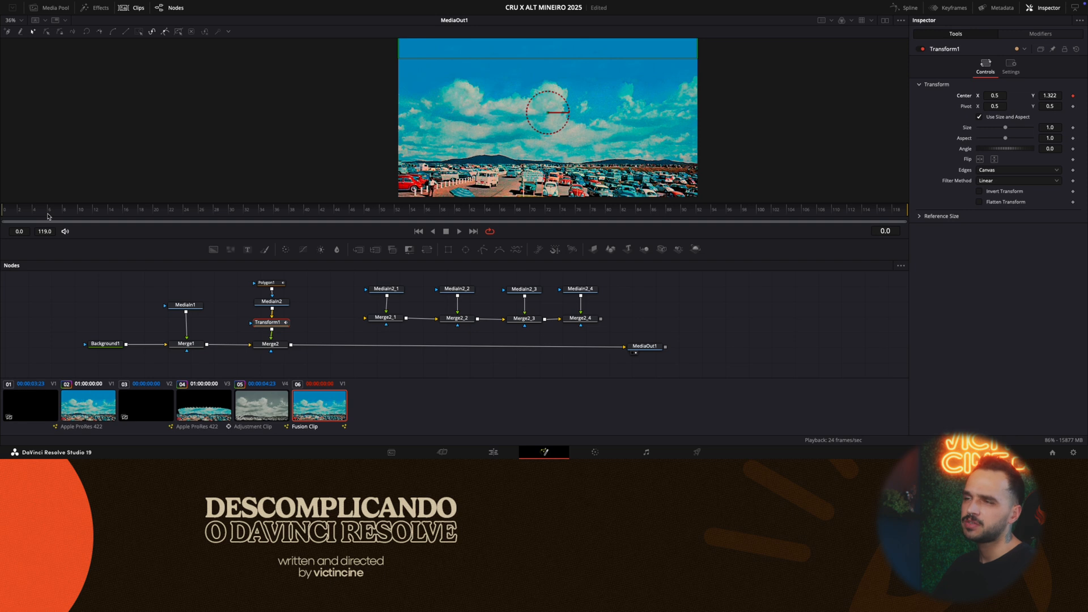
# - Set Transform1's Center Y to 0.5 at frame 12 so the pillar drops into place
pyautogui.moveTo(10, 212); pyautogui.dragTo(95, 221)
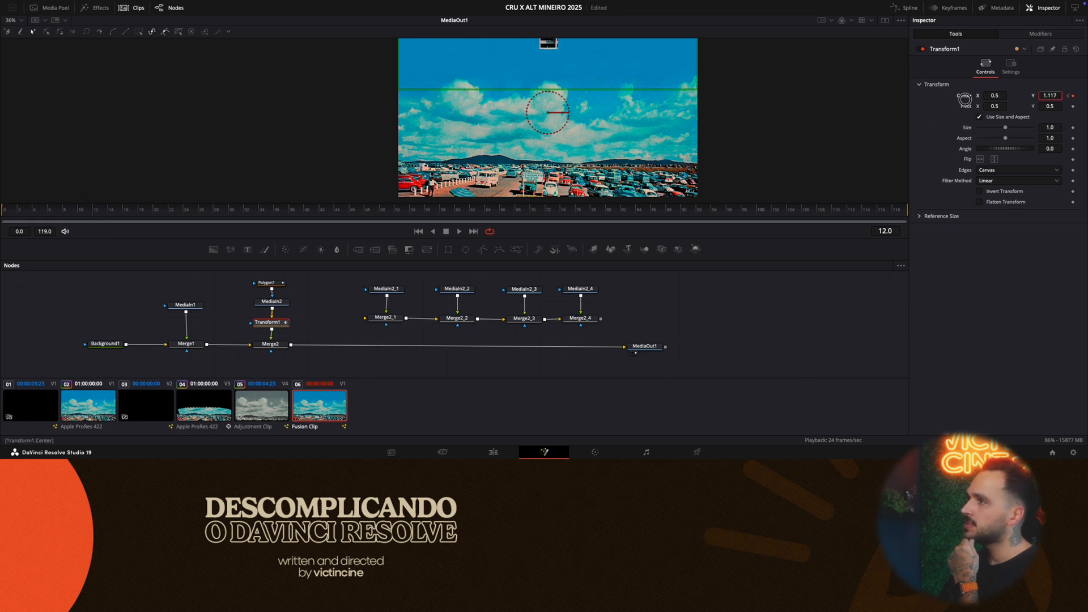
pyautogui.doubleClick(1057, 94)
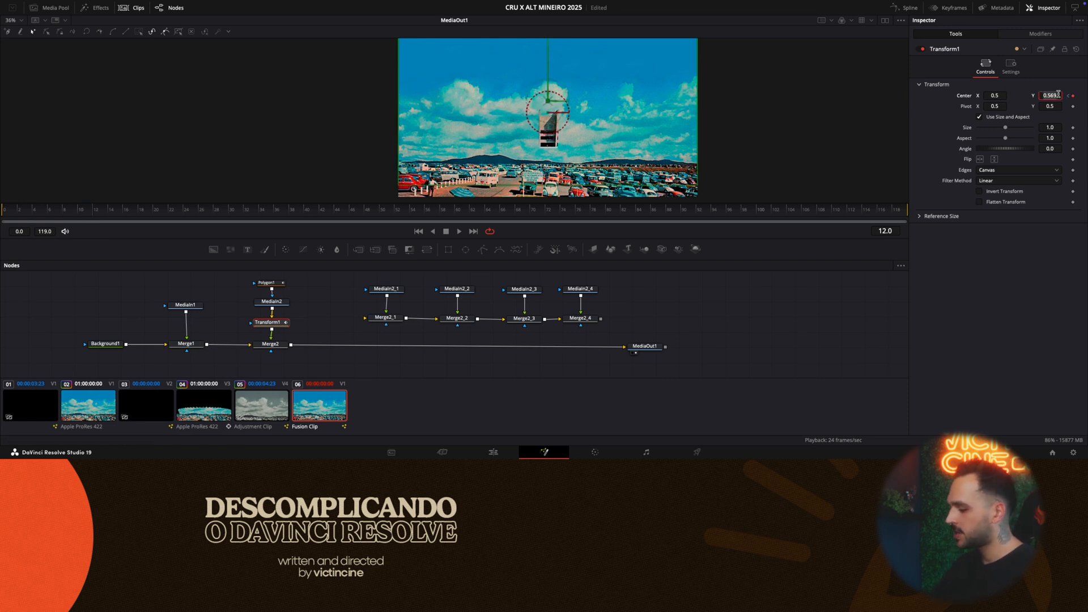
pyautogui.write('0.5')
pyautogui.press('Tab')
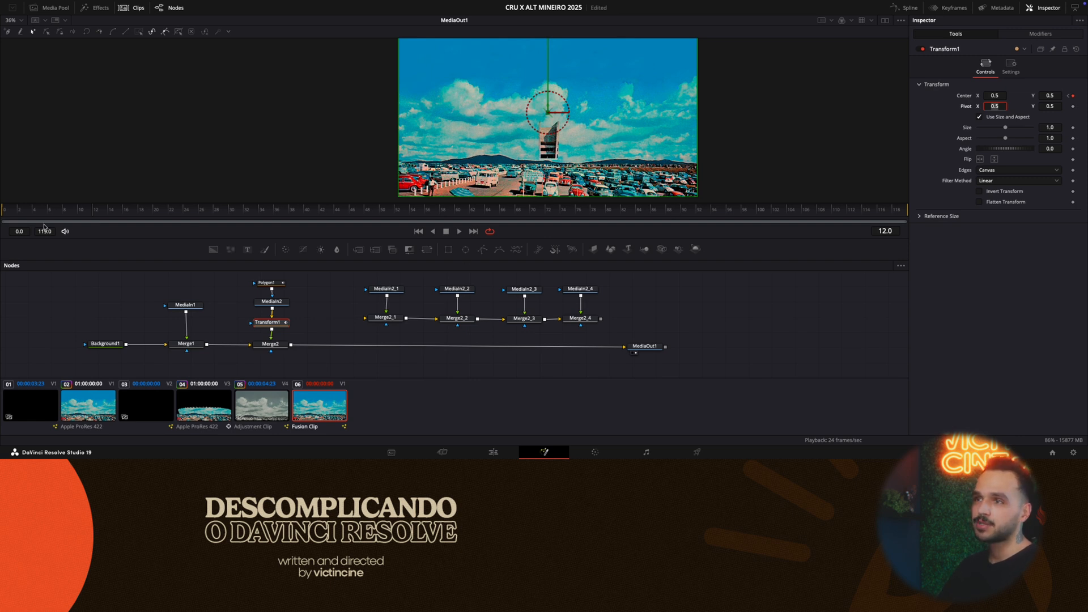
# - Review the pillar's drop by scrubbing between its keyframes and playing the animation from frame 0
pyautogui.moveTo(63, 217); pyautogui.dragTo(94, 216)
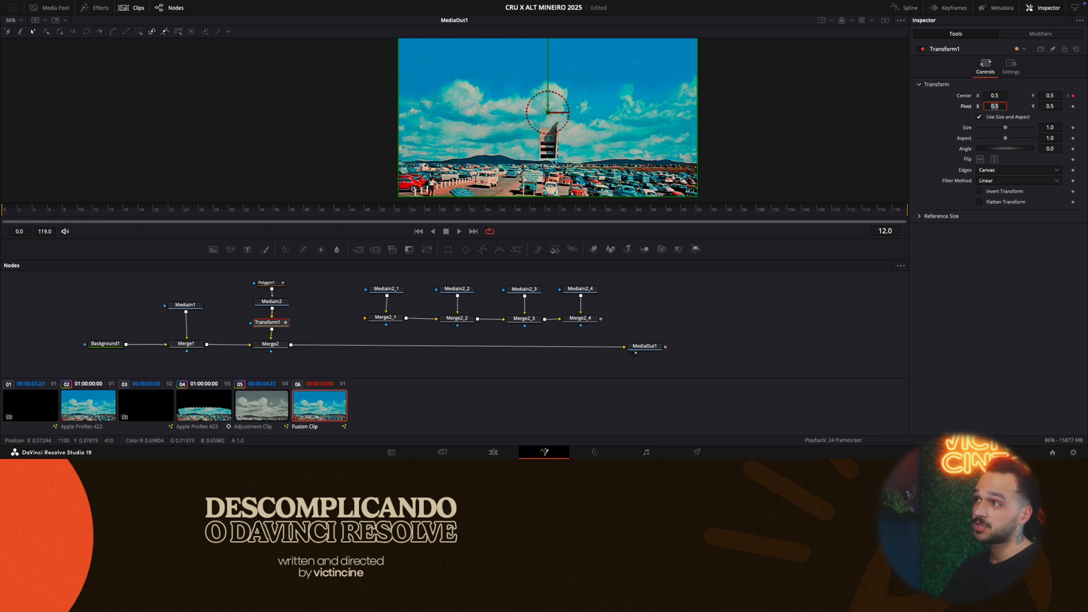
pyautogui.click(1068, 96)
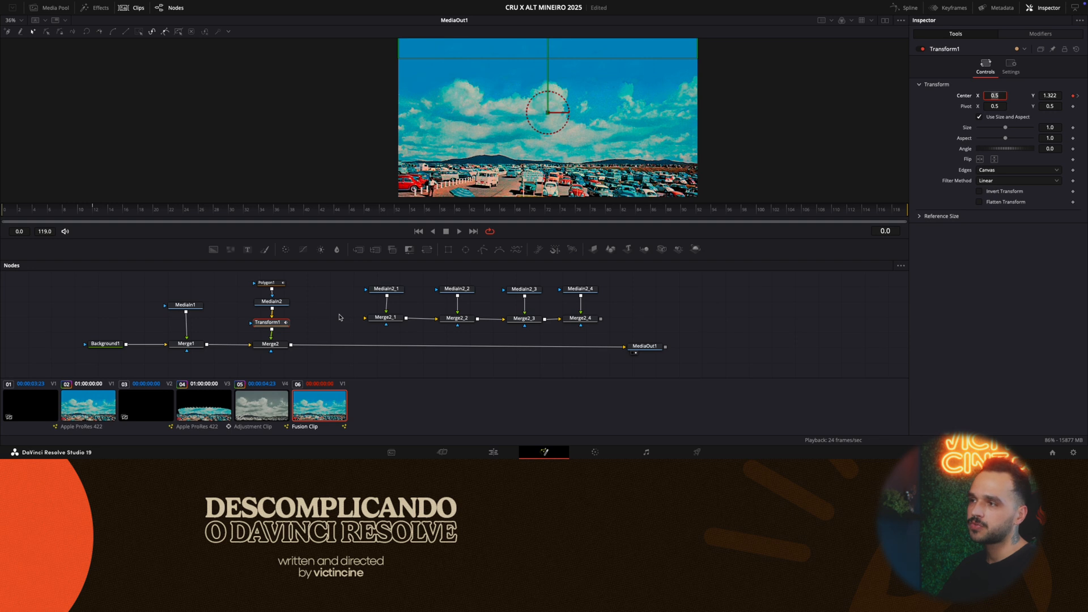
pyautogui.press('Escape')
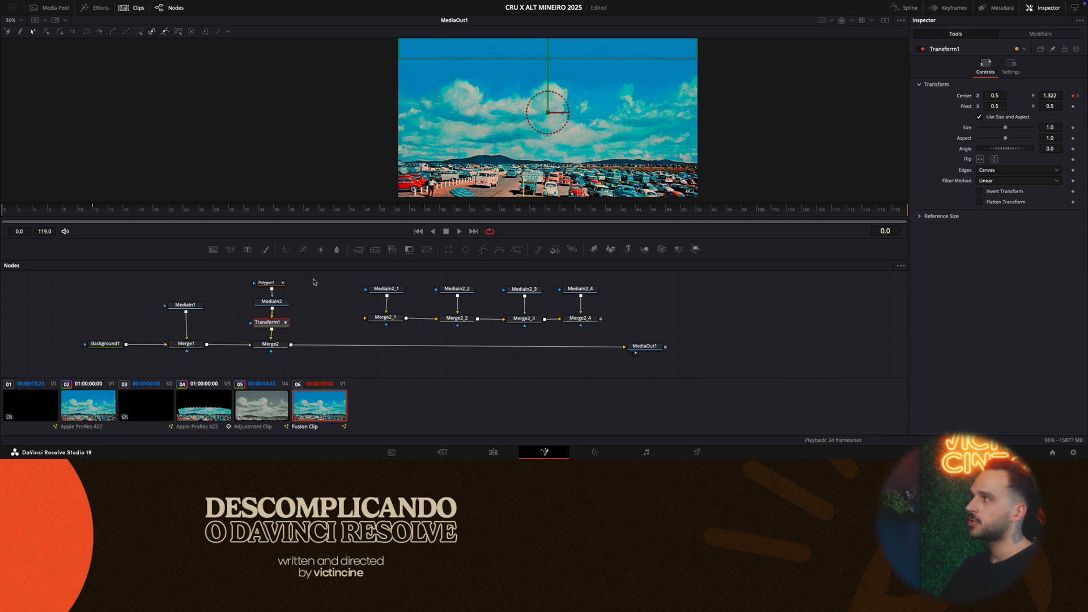
pyautogui.press('space')
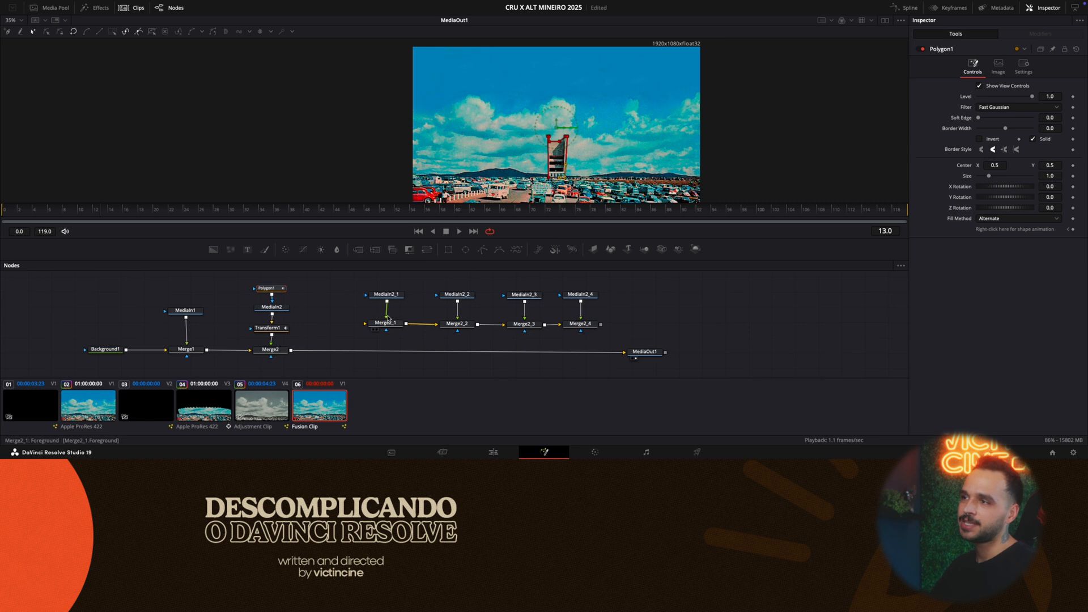
# - Select Transform1 and open the Spline editor next to the node graph, enlarging the lower area
pyautogui.click(346, 310)
pyautogui.click(275, 331)
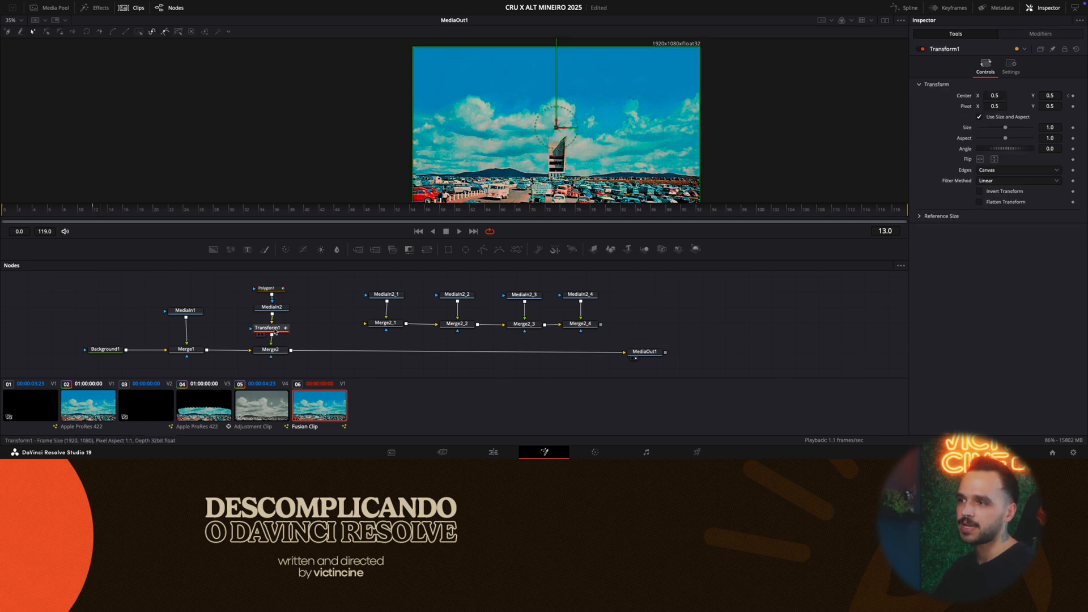
pyautogui.click(907, 9)
pyautogui.moveTo(711, 239); pyautogui.dragTo(717, 218)
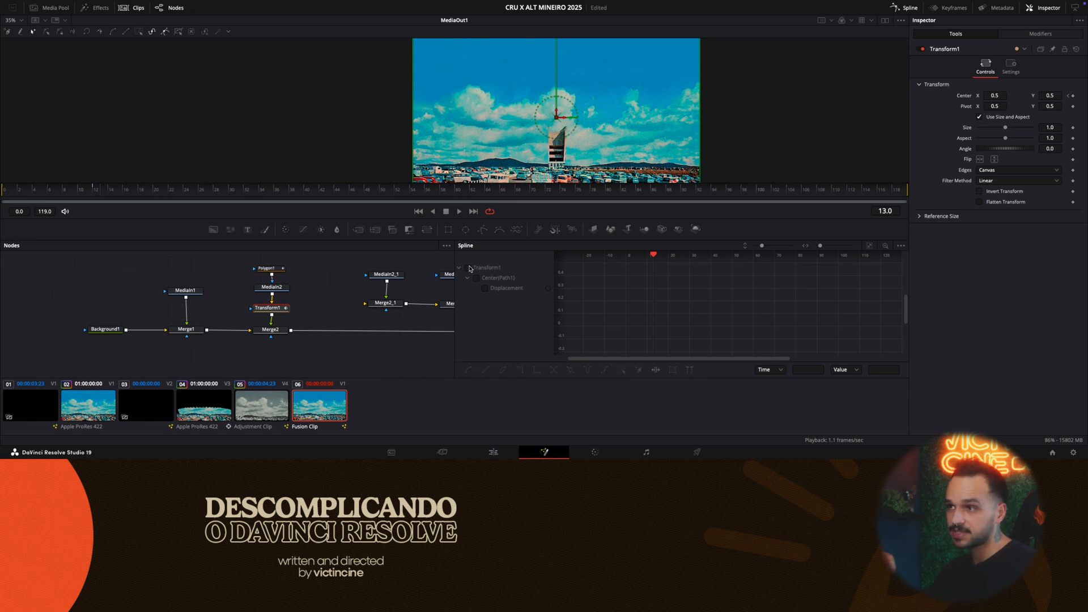
pyautogui.click(909, 8)
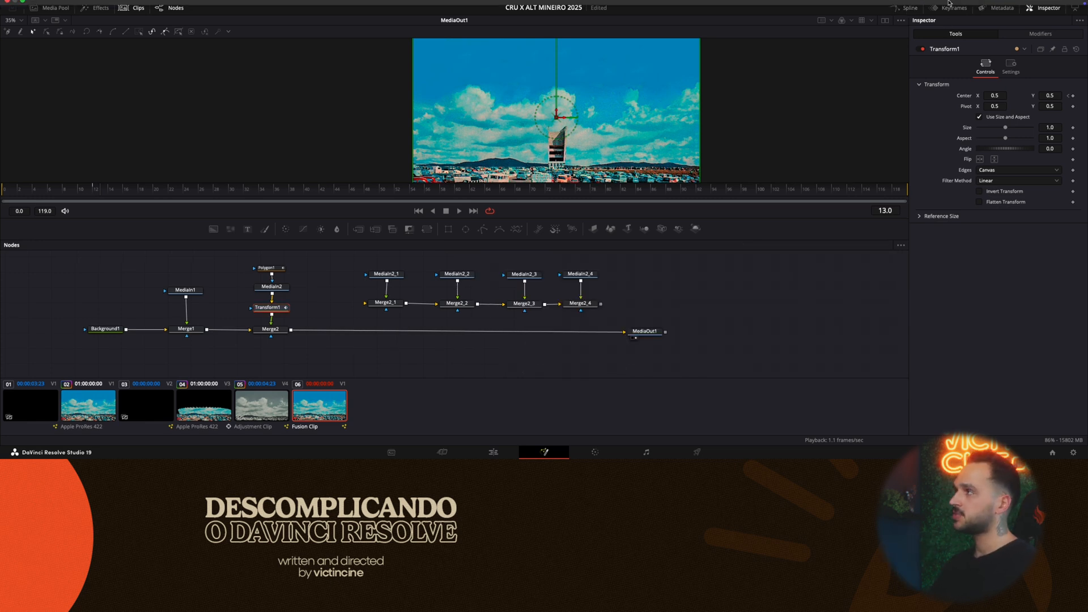
pyautogui.click(900, 7)
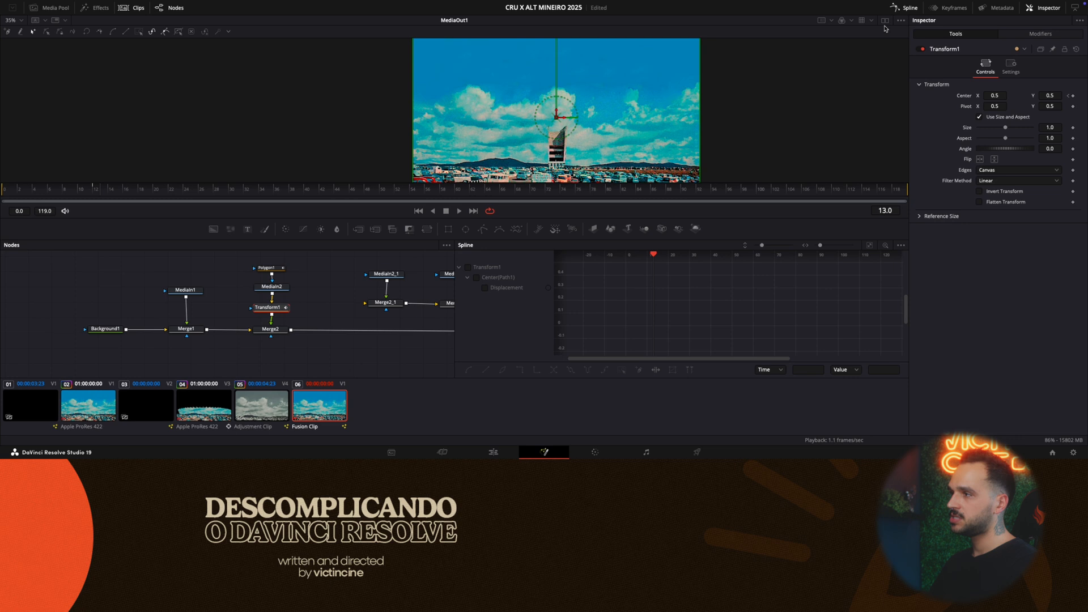
# - Show Transform1's Center displacement curve and smooth both of its keyframes
pyautogui.click(502, 264)
pyautogui.click(458, 267)
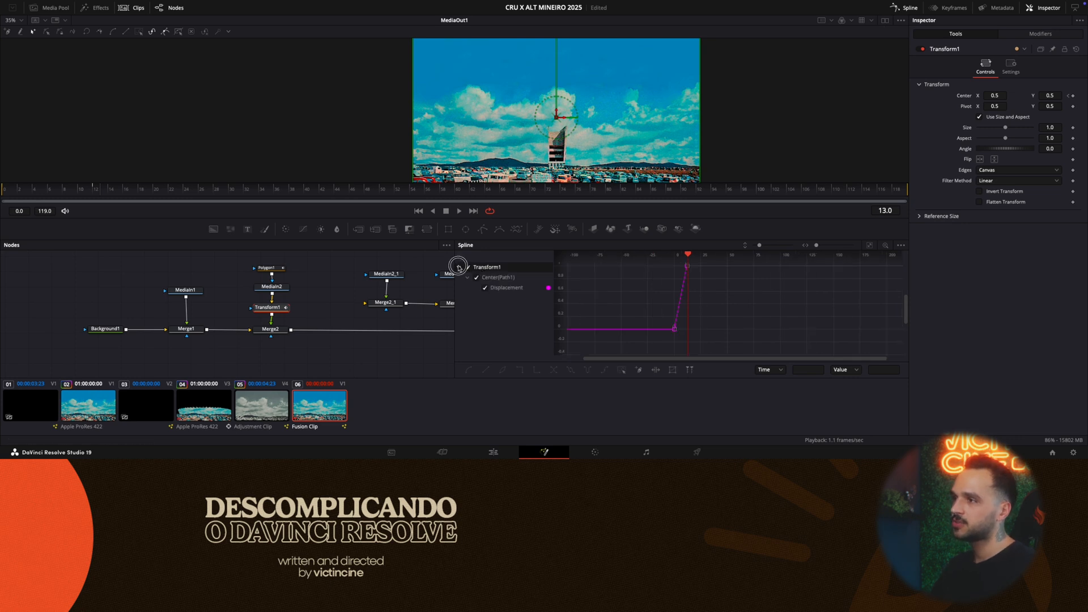
pyautogui.click(468, 268)
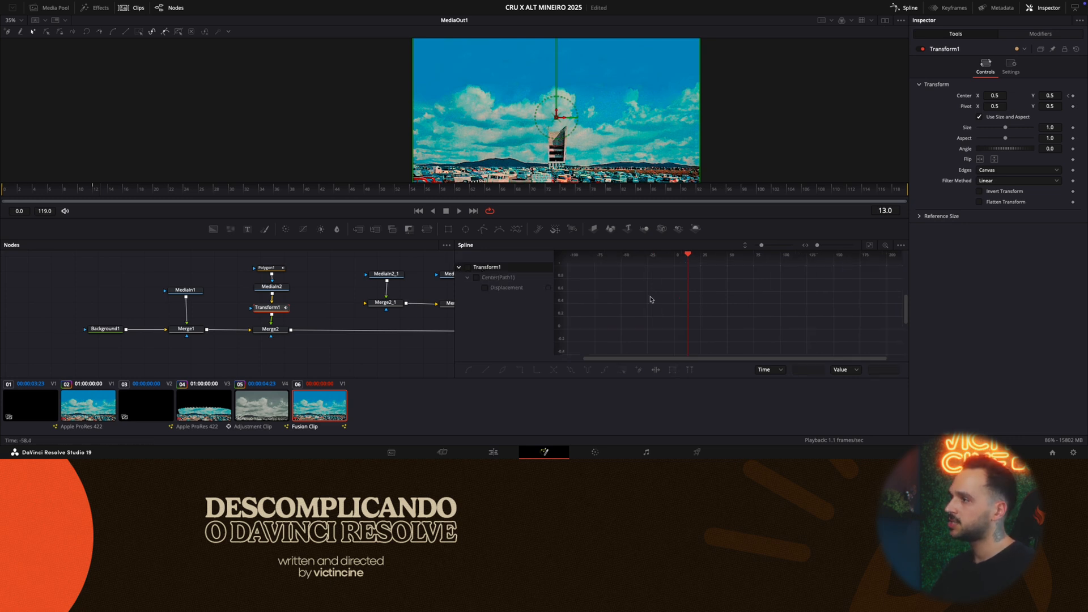
pyautogui.click(468, 267)
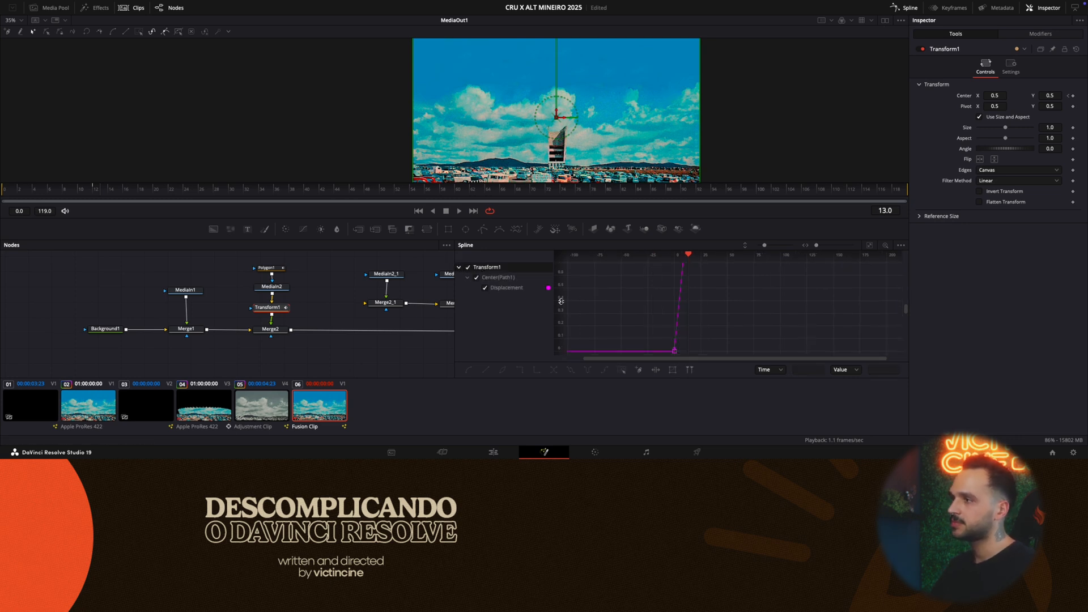
pyautogui.click(870, 247)
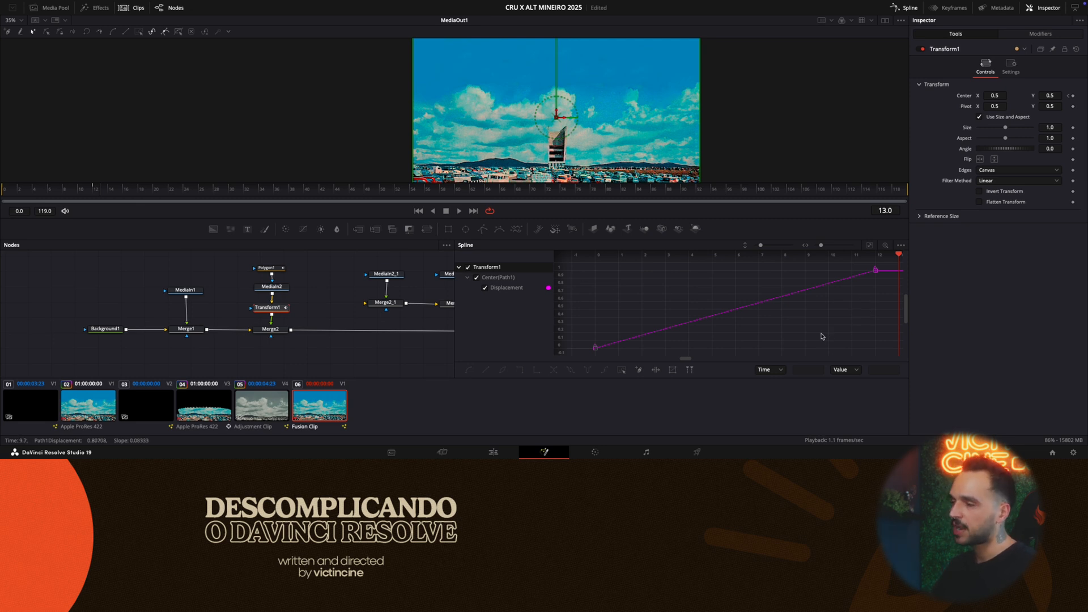
pyautogui.press('super+a')
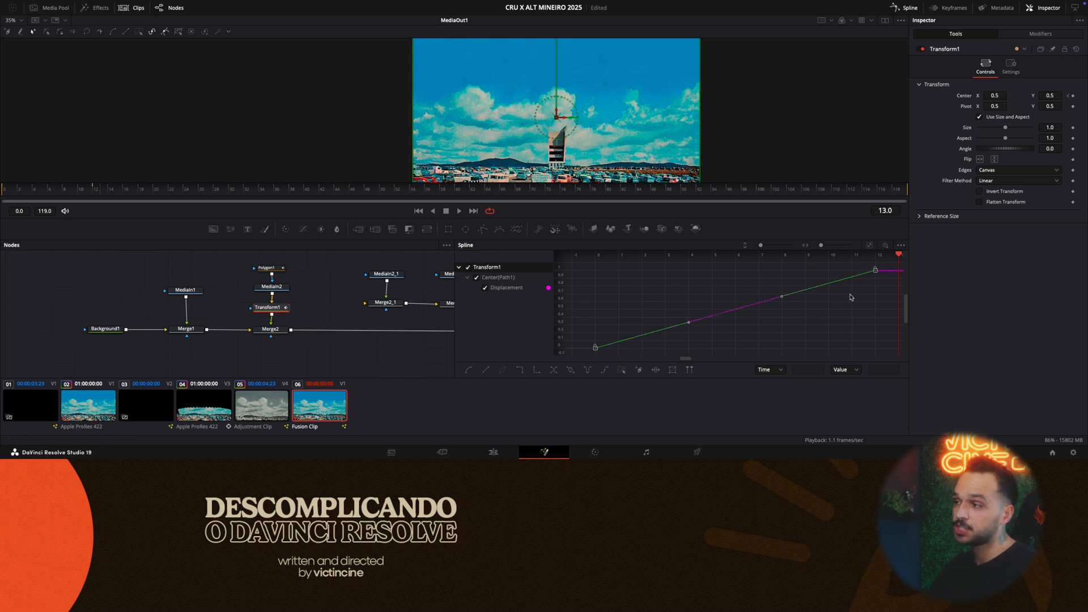
pyautogui.press('s')
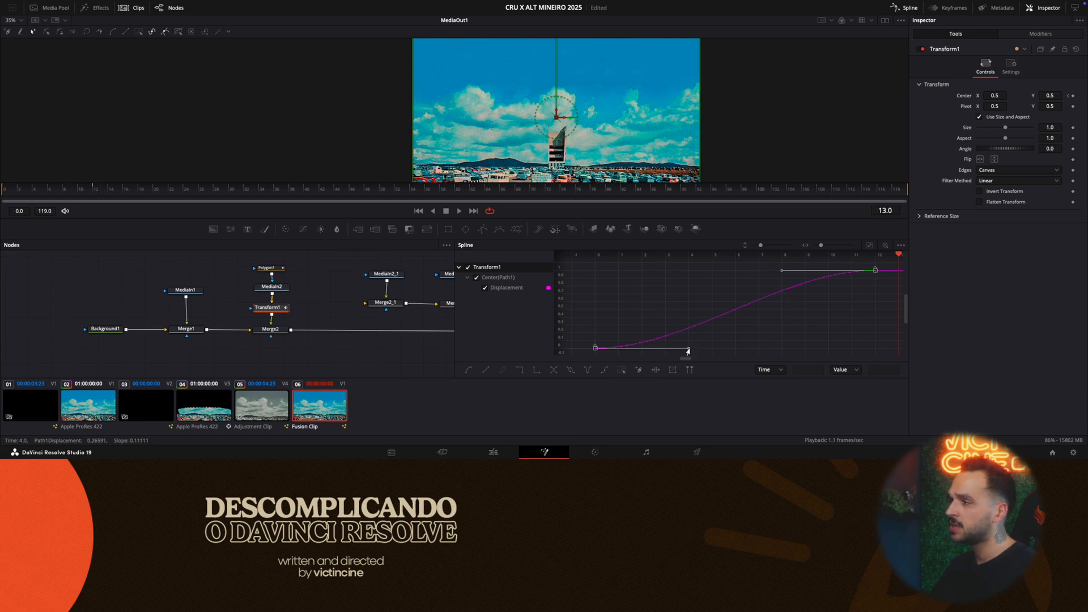
# - Reshape the Displacement curve with a vertical outgoing handle on the first keyframe for a fast start, and play the drop back from frame 0
pyautogui.moveTo(688, 352); pyautogui.dragTo(592, 274)
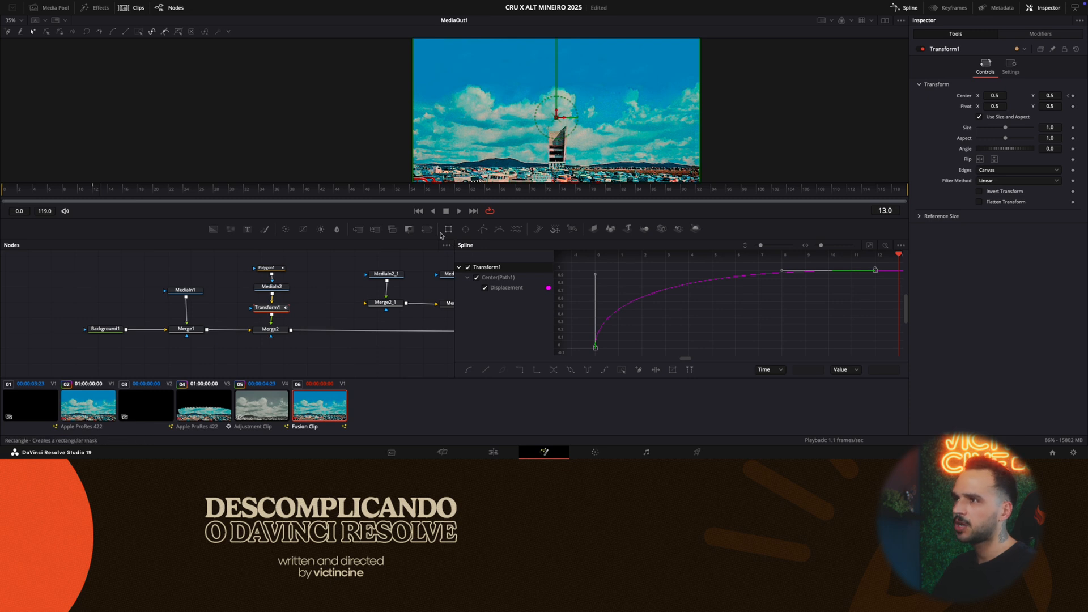
pyautogui.press('space')
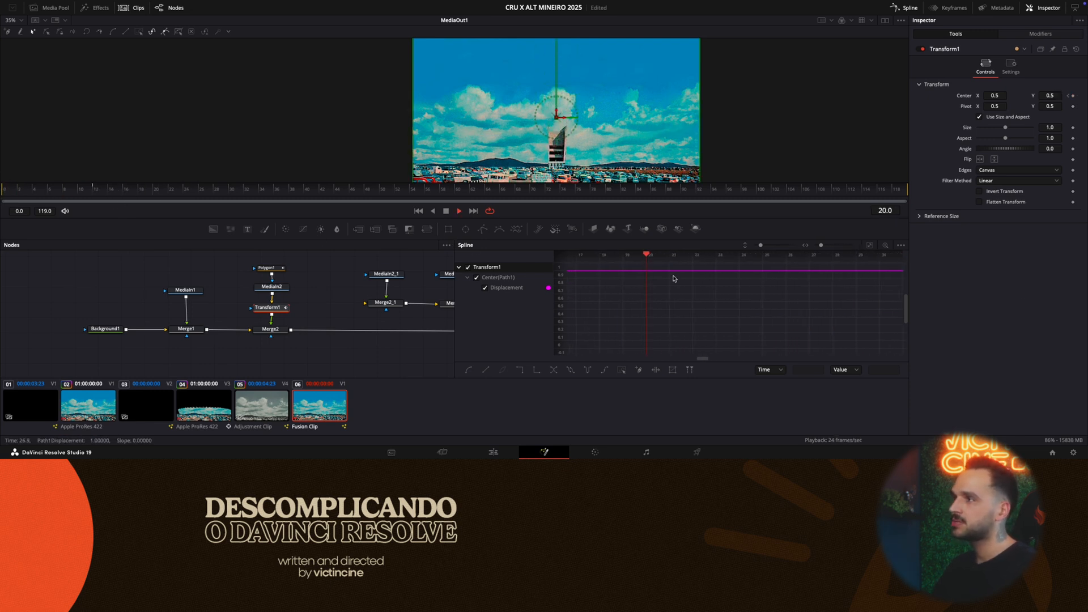
pyautogui.click(55, 190)
pyautogui.click(45, 190)
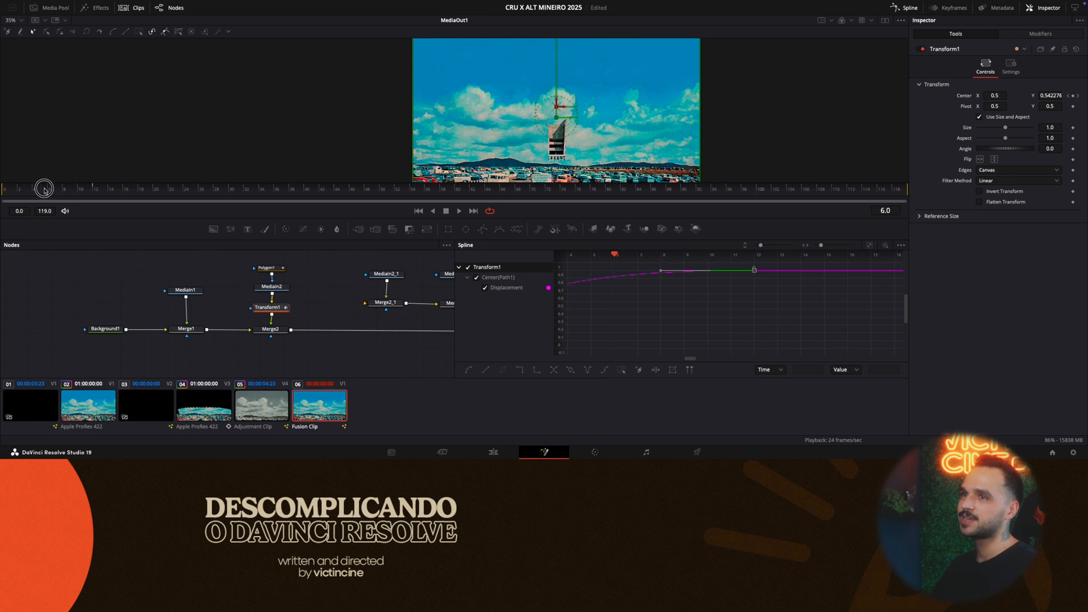
pyautogui.moveTo(44, 189); pyautogui.dragTo(3, 190)
pyautogui.press('space')
pyautogui.moveTo(72, 189); pyautogui.dragTo(1, 189)
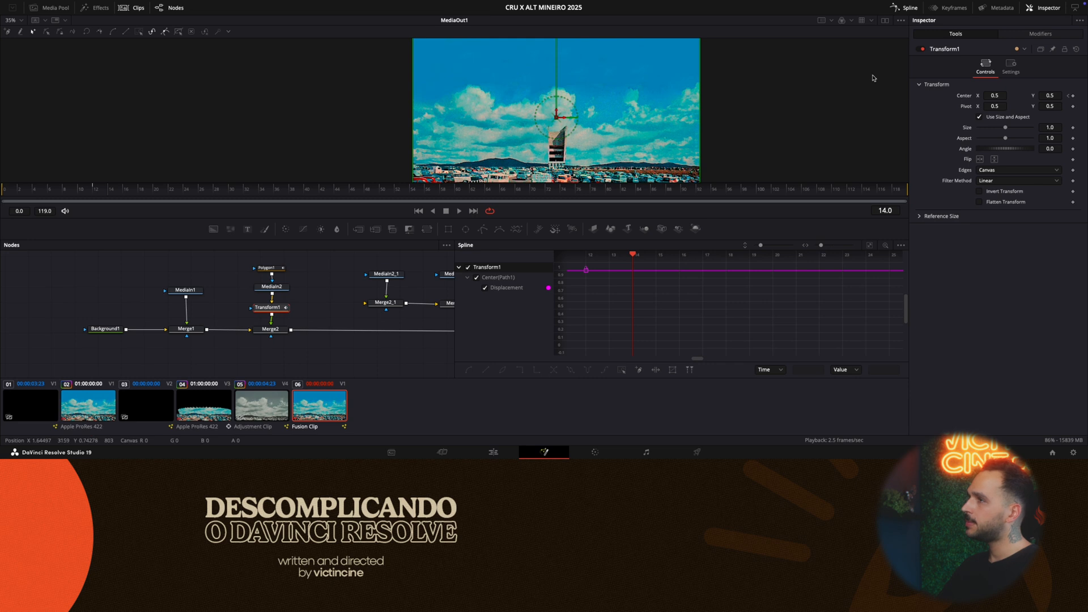
# - Close the Spline editor and enable Motion Blur on Transform1 with Quality 10
pyautogui.click(905, 8)
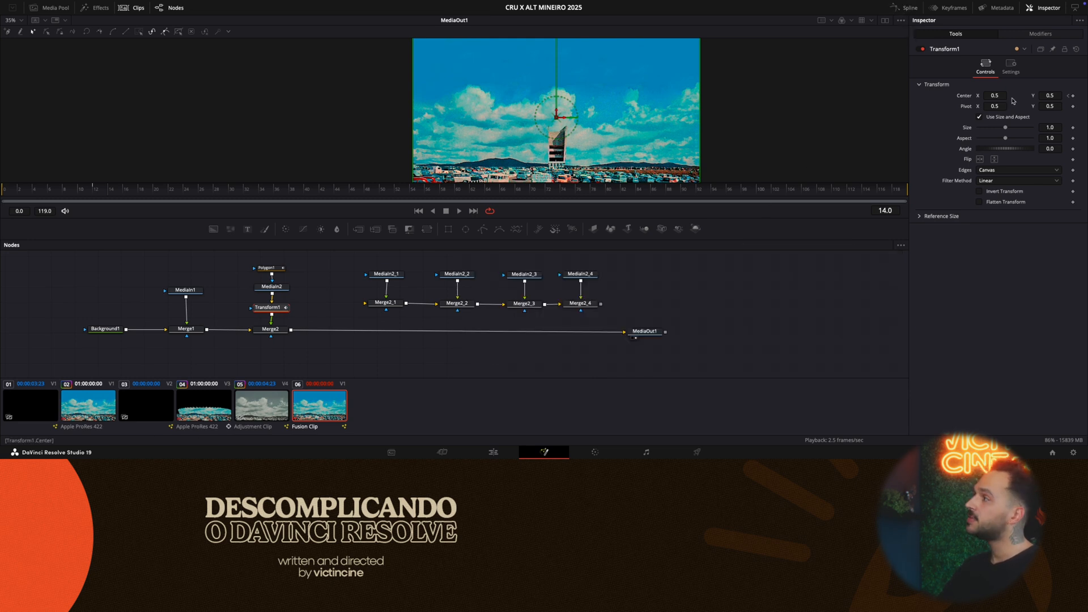
pyautogui.click(1012, 70)
pyautogui.click(979, 175)
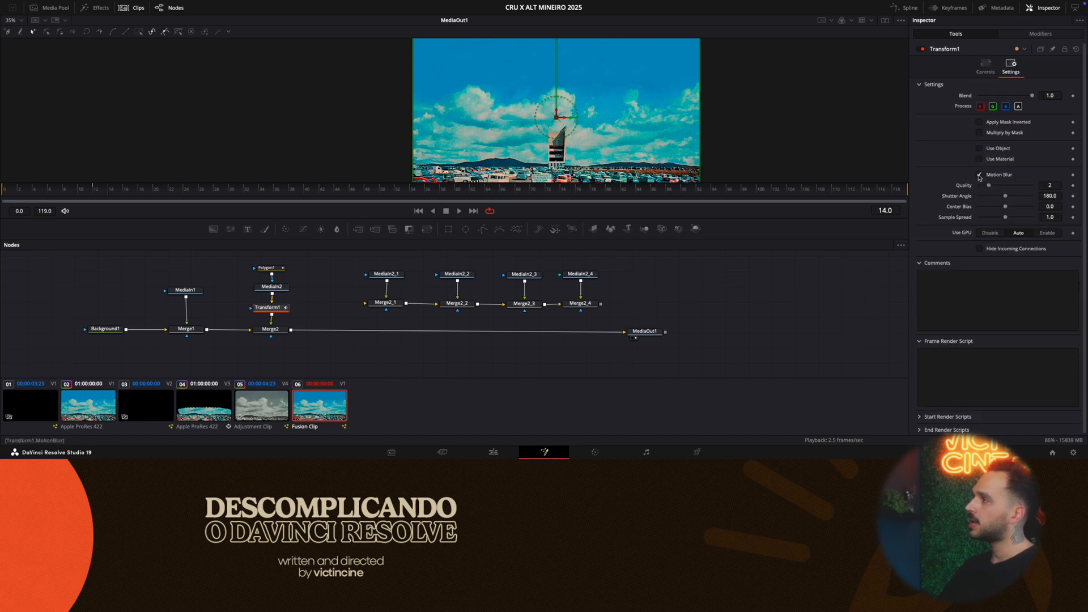
pyautogui.moveTo(989, 187); pyautogui.dragTo(1056, 189)
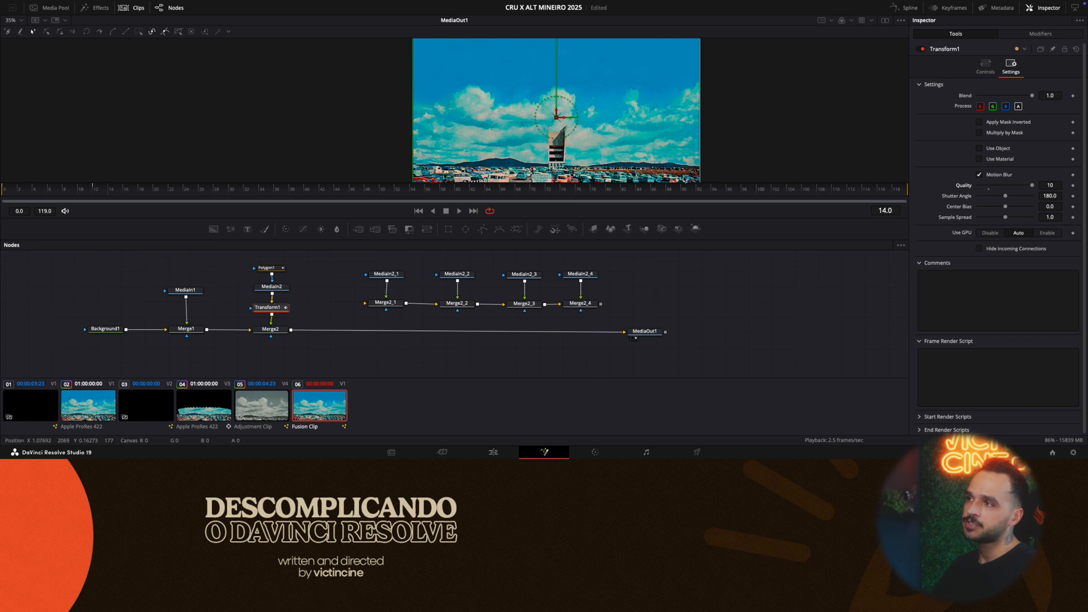
# - Compare the pillar's drop from frame 0 with playback Motion Blur turned off and turned on again
pyautogui.rightClick(447, 212)
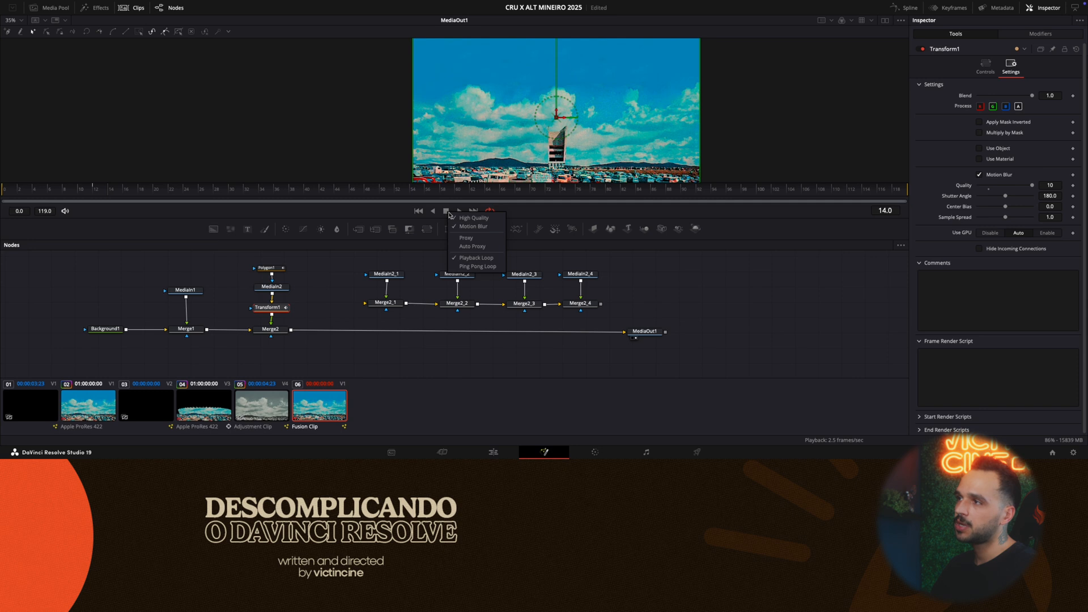
pyautogui.click(474, 227)
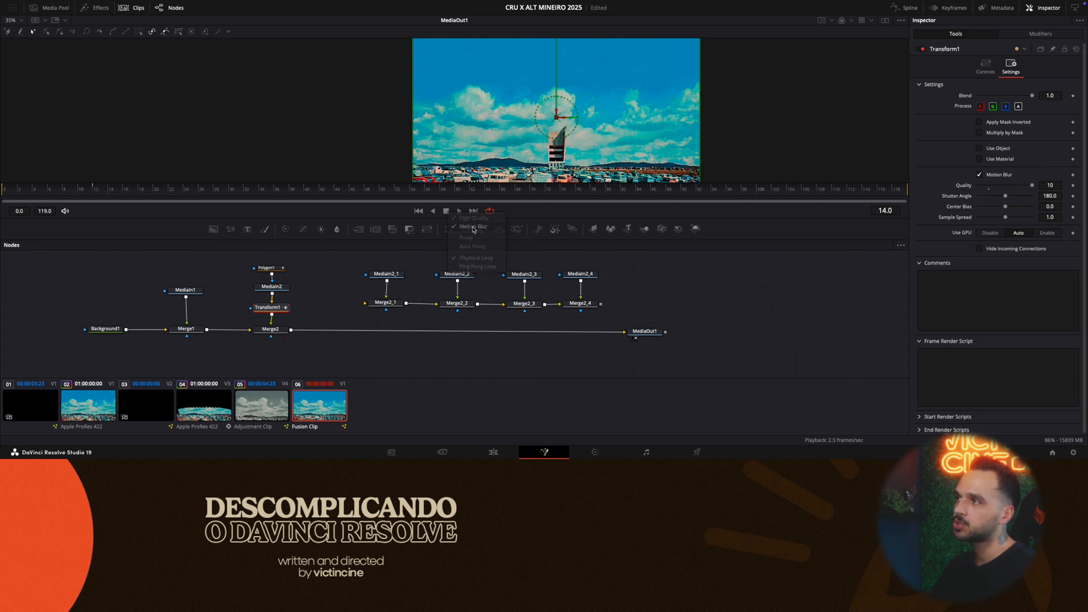
pyautogui.click(2, 196)
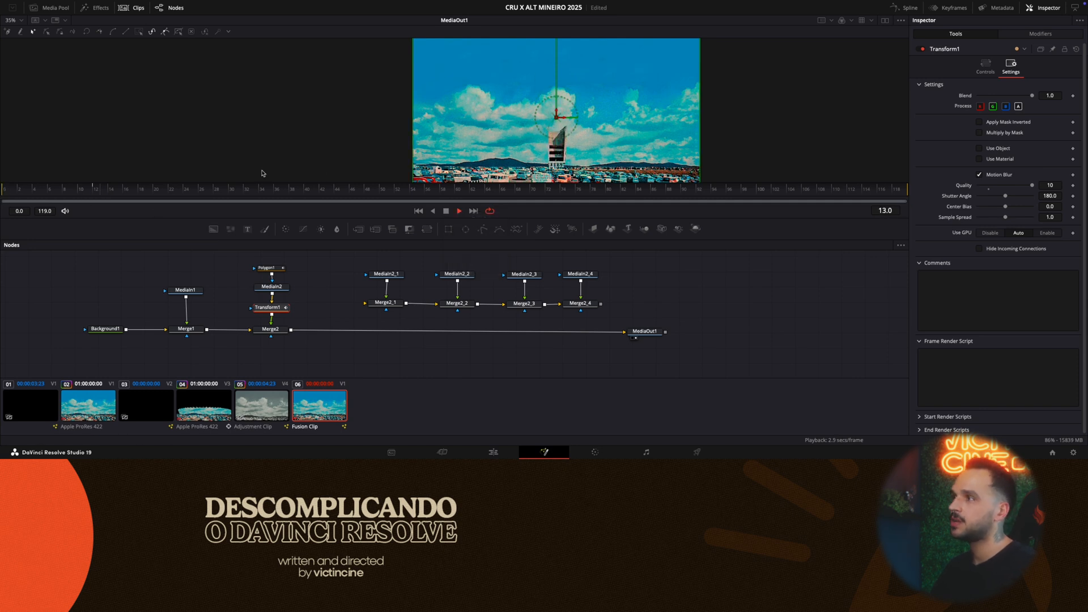
pyautogui.rightClick(446, 215)
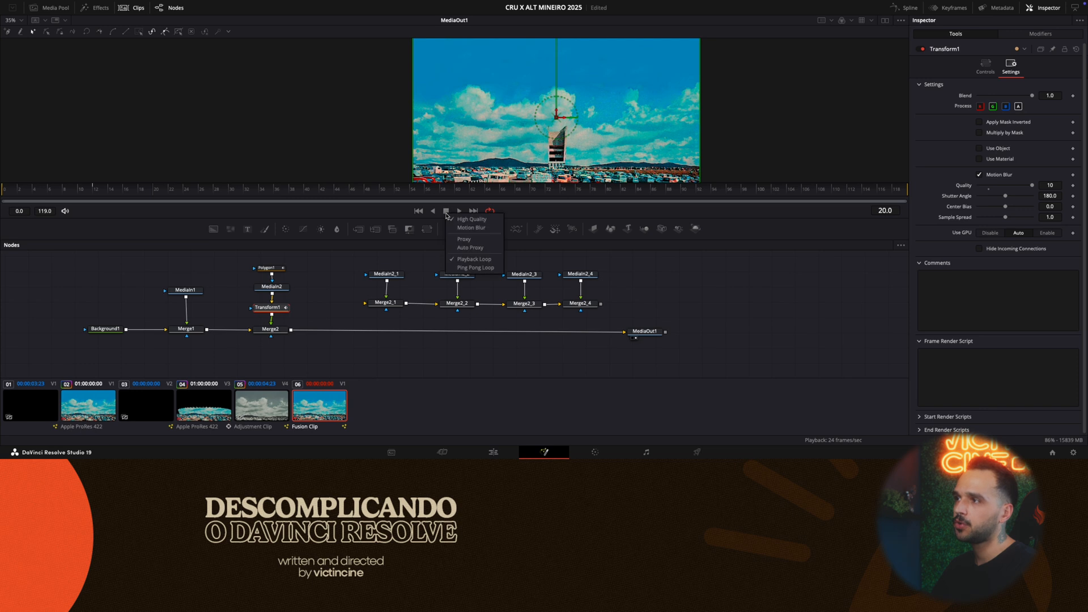
pyautogui.click(455, 228)
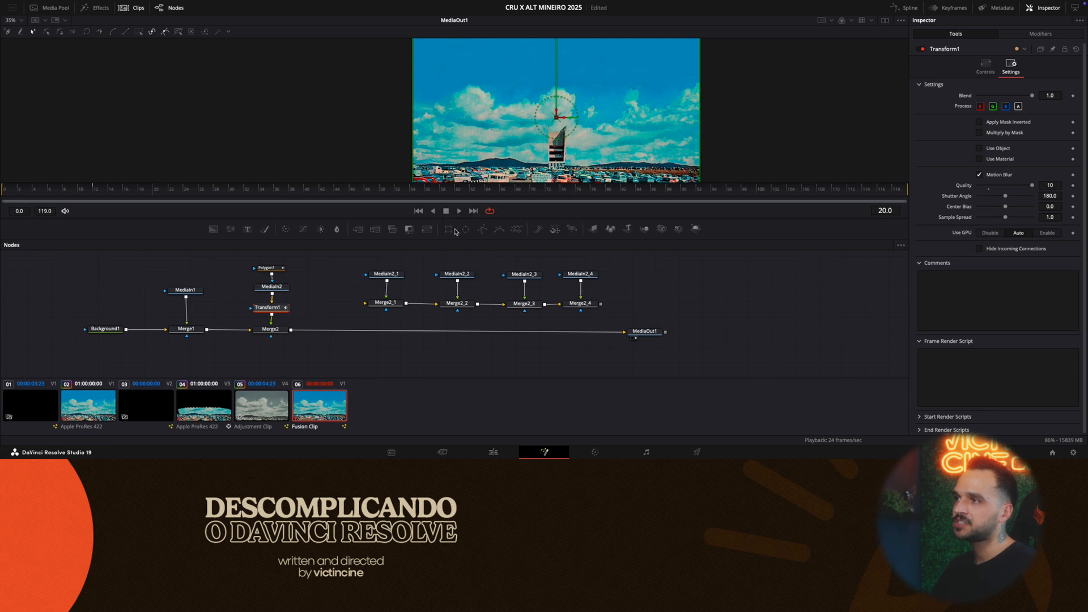
pyautogui.click(2, 189)
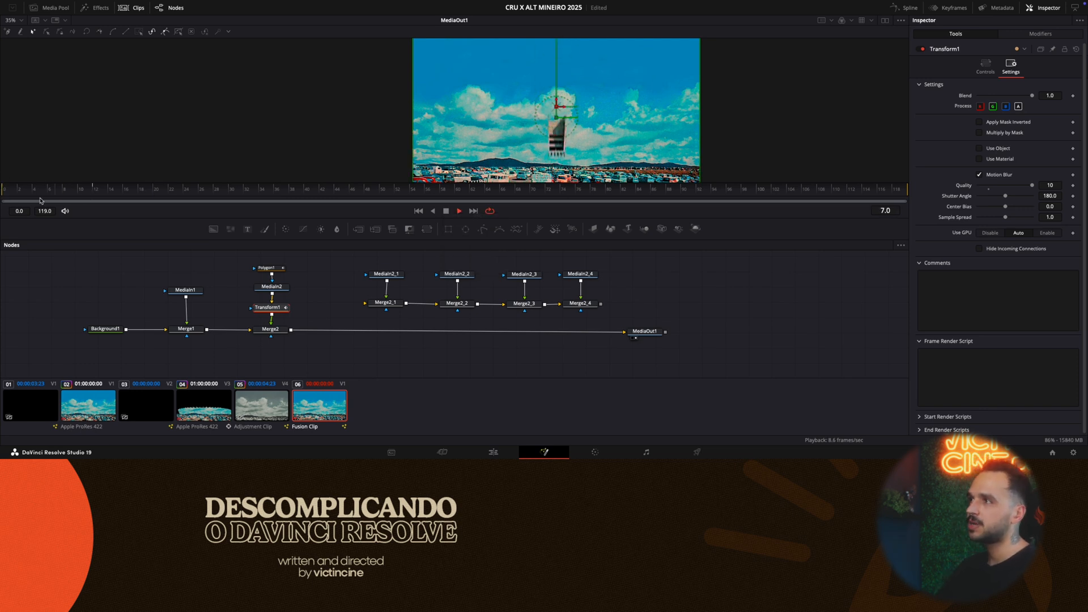
pyautogui.moveTo(26, 191); pyautogui.dragTo(3, 195)
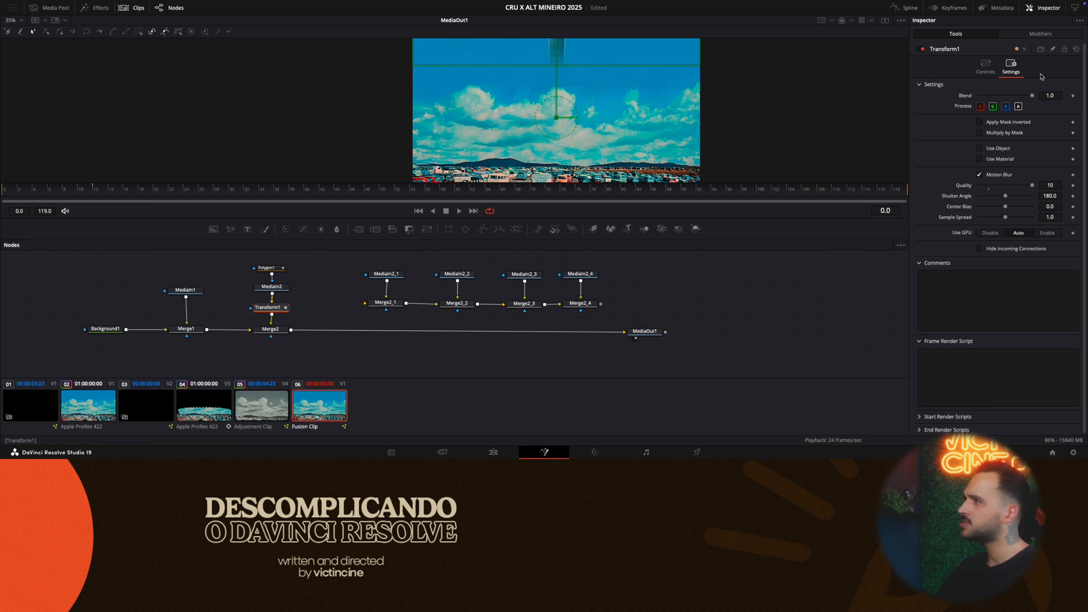
# - Set Transform1's Center Y to 1.535 at frame 0 so the pillar starts outside the frame, and play the drop
pyautogui.click(985, 65)
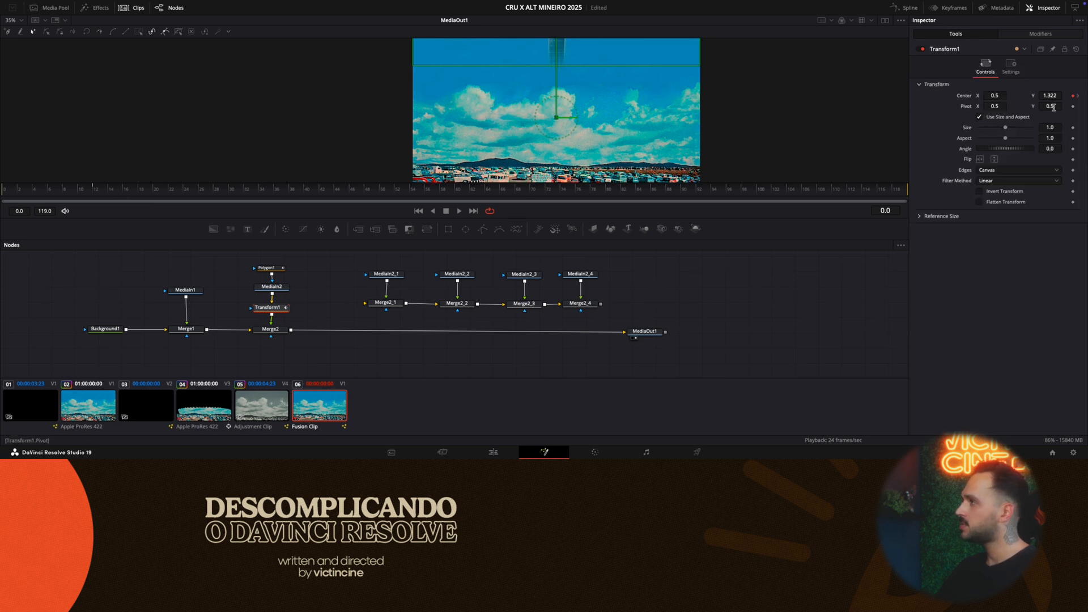
pyautogui.press('space')
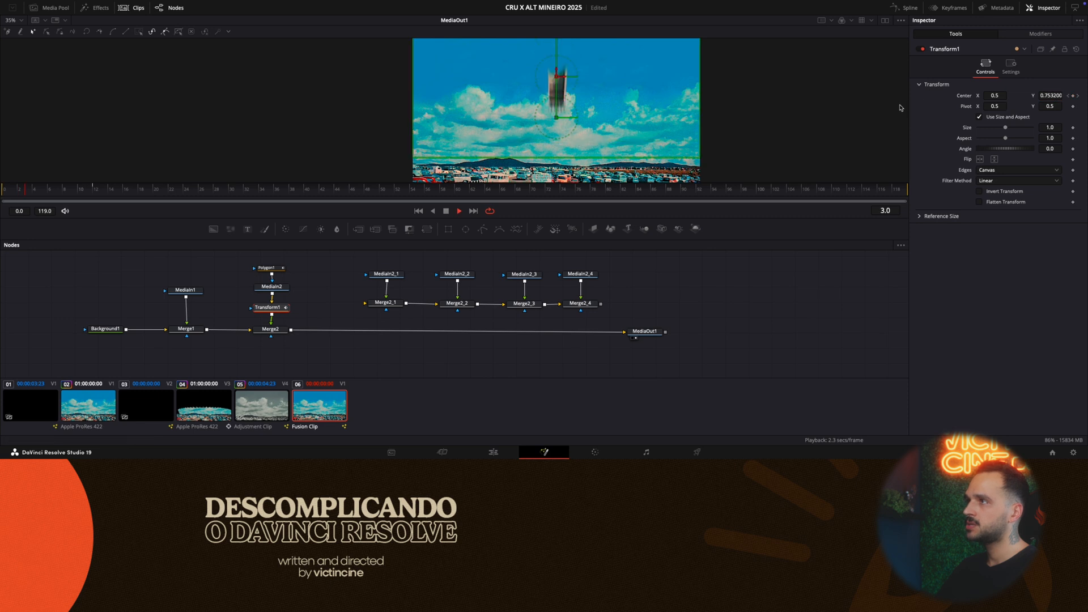
pyautogui.press('space')
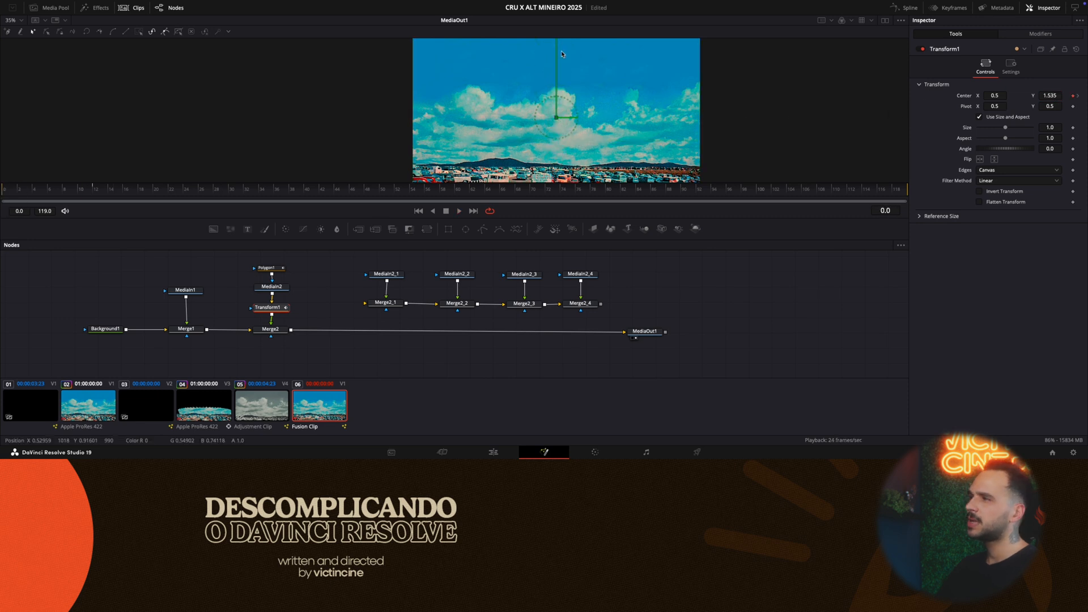
pyautogui.press('space')
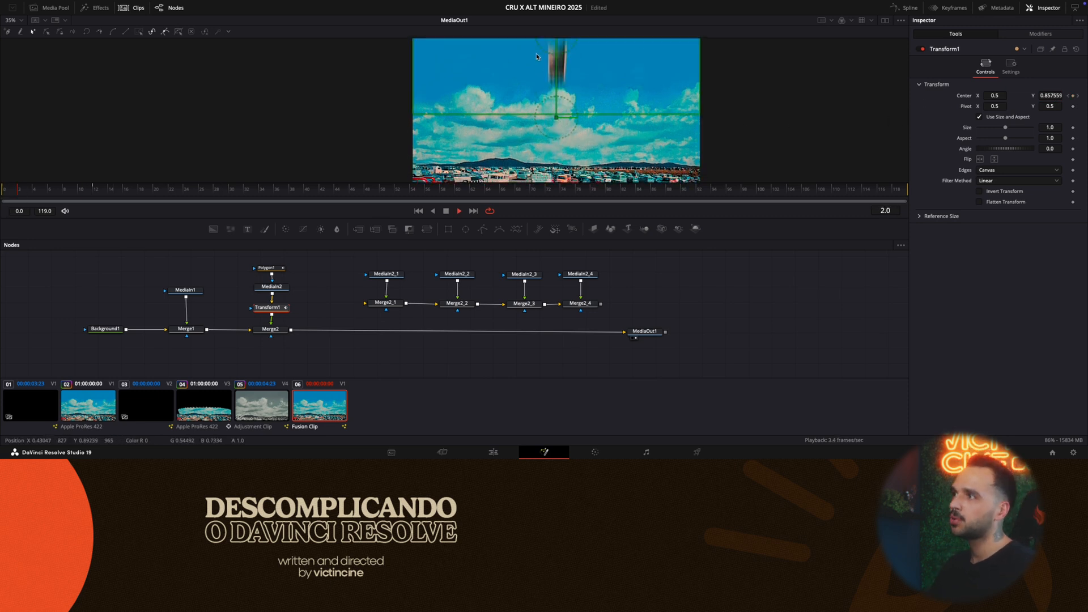
pyautogui.press('space')
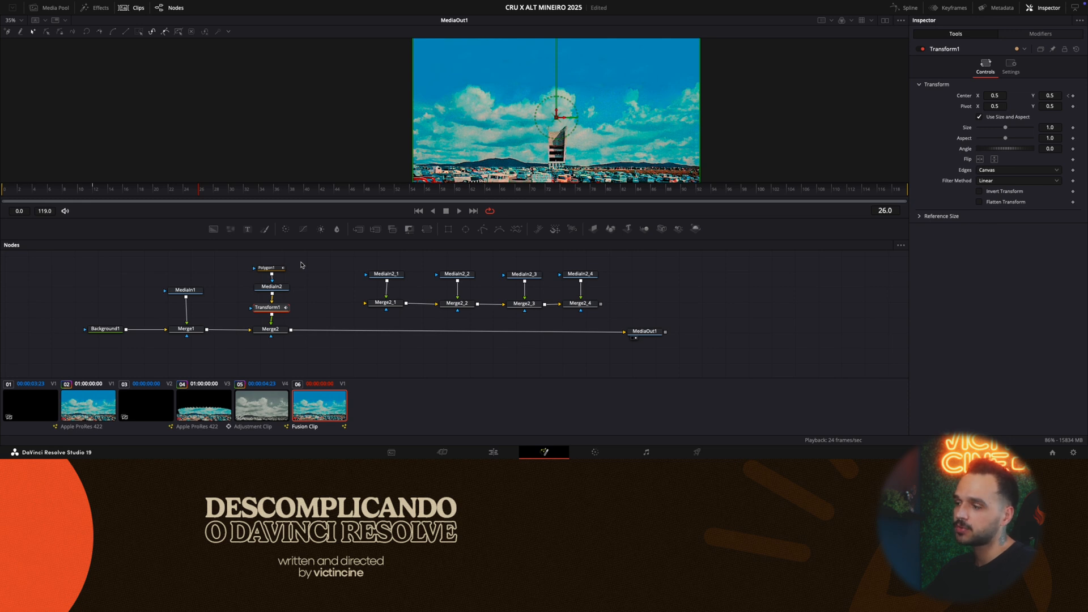
# - Switch to the Edit page, open Timeline 1 and play it from about 01:00:06:00
pyautogui.click(493, 452)
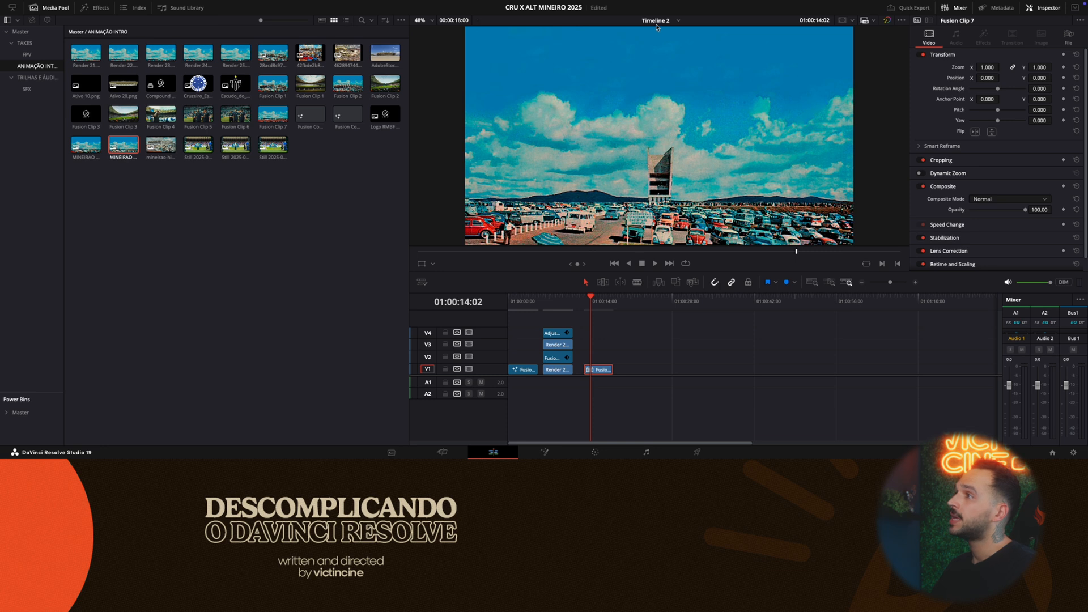
pyautogui.click(657, 21)
pyautogui.click(662, 45)
pyautogui.moveTo(530, 305); pyautogui.dragTo(663, 309)
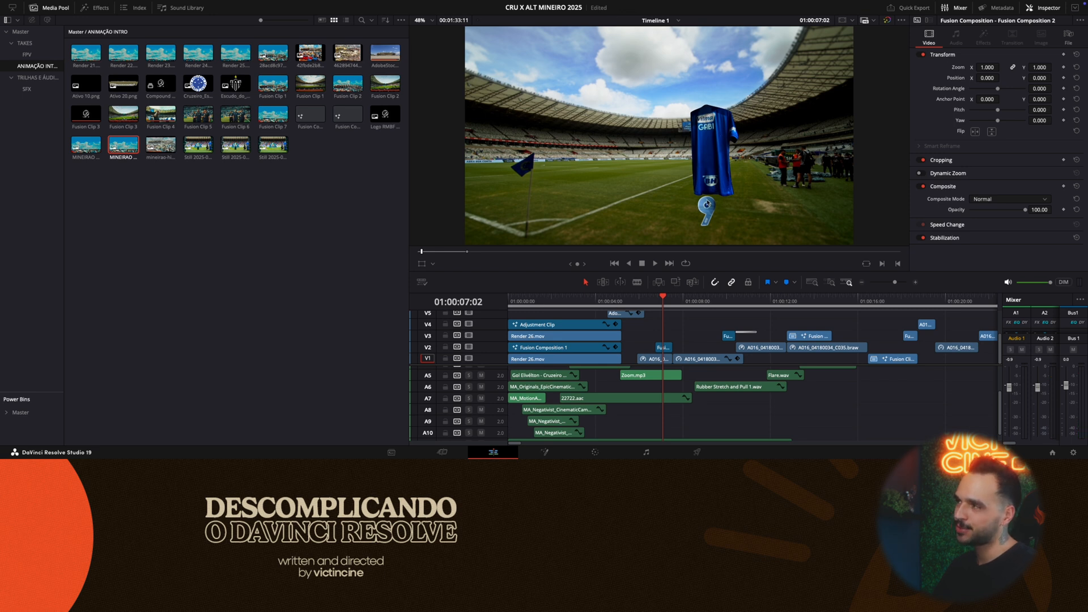
pyautogui.click(666, 304)
pyautogui.moveTo(667, 304); pyautogui.dragTo(639, 306)
pyautogui.press('space')
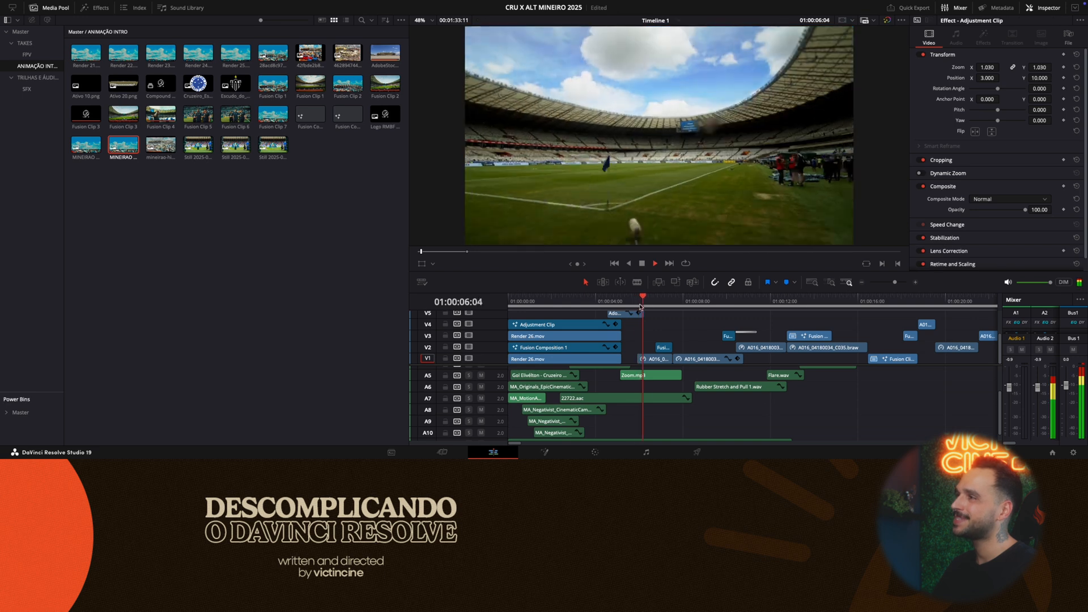
# - Zoom out Timeline 1 and watch the finished edit up to about 01:00:39
pyautogui.press('Home')
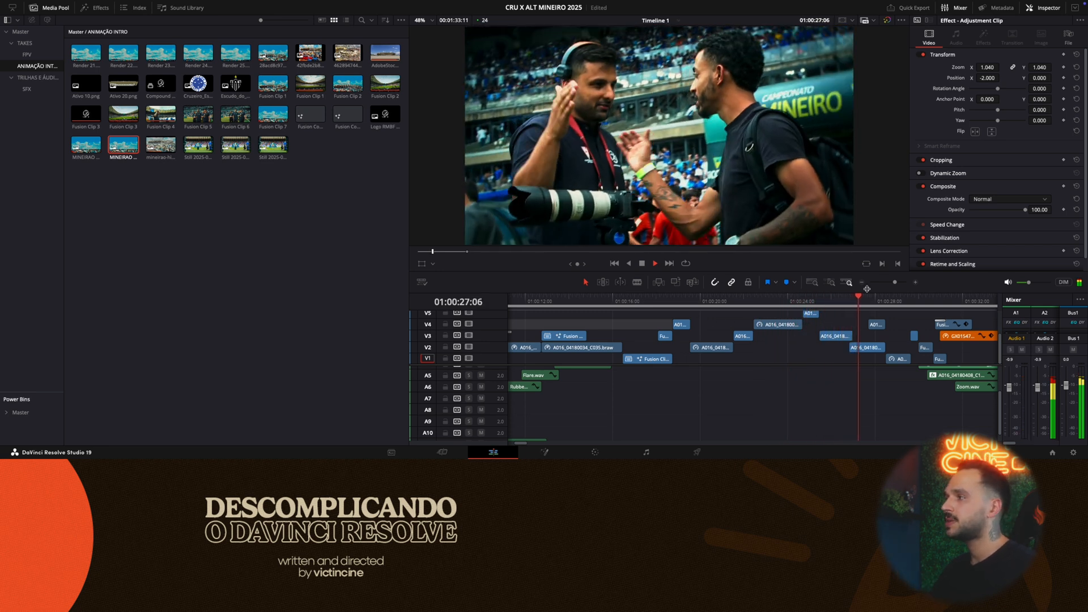
pyautogui.moveTo(892, 281); pyautogui.dragTo(888, 282)
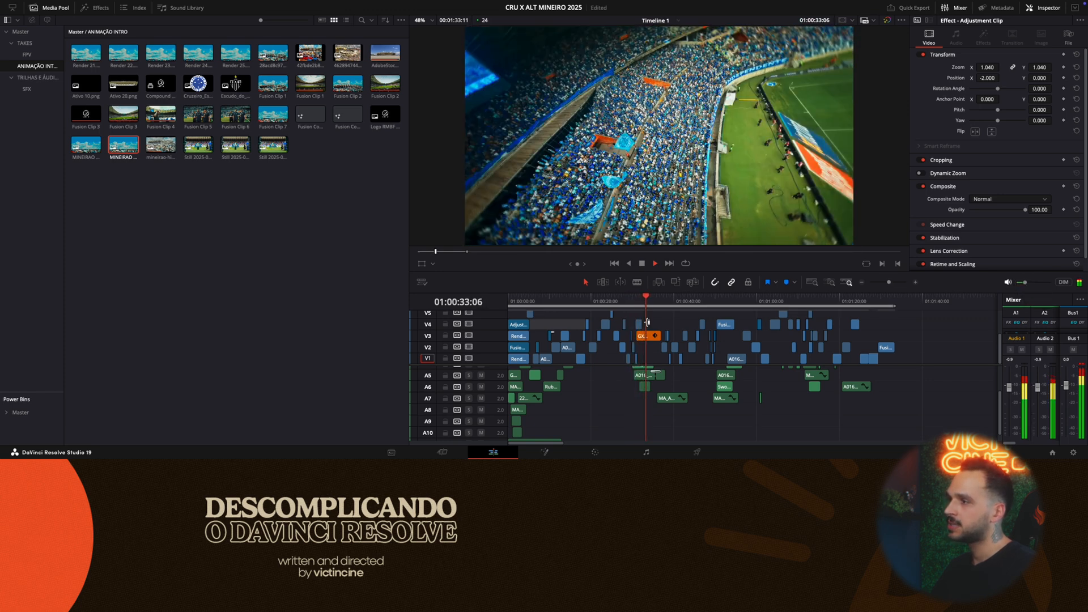
pyautogui.moveTo(659, 309); pyautogui.dragTo(666, 307)
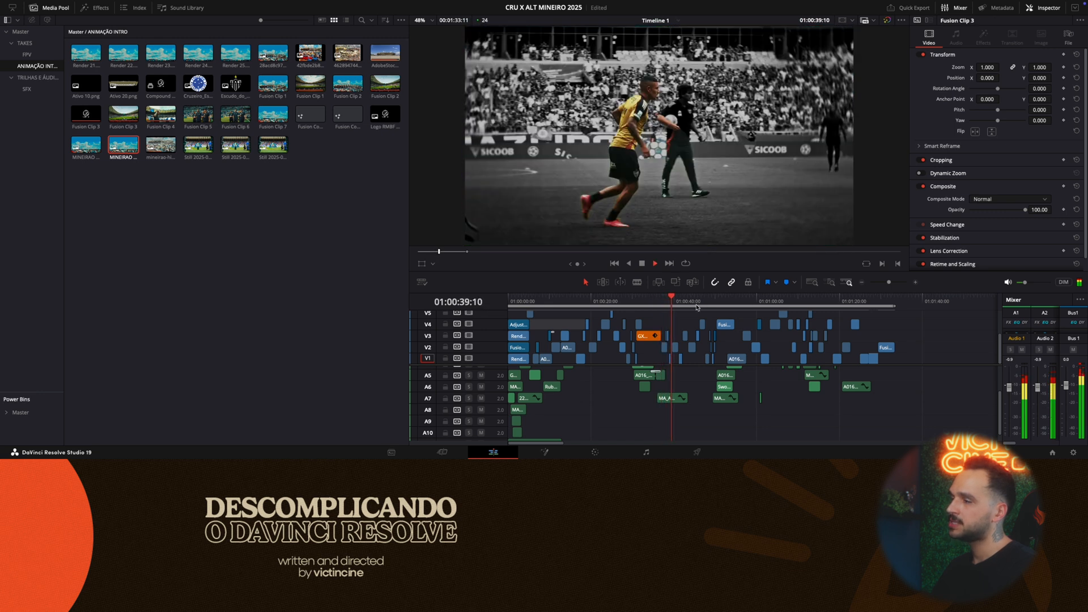
pyautogui.press('space')
# - Replay the finished stadium intro in the opening three seconds of Timeline 1
pyautogui.click(518, 302)
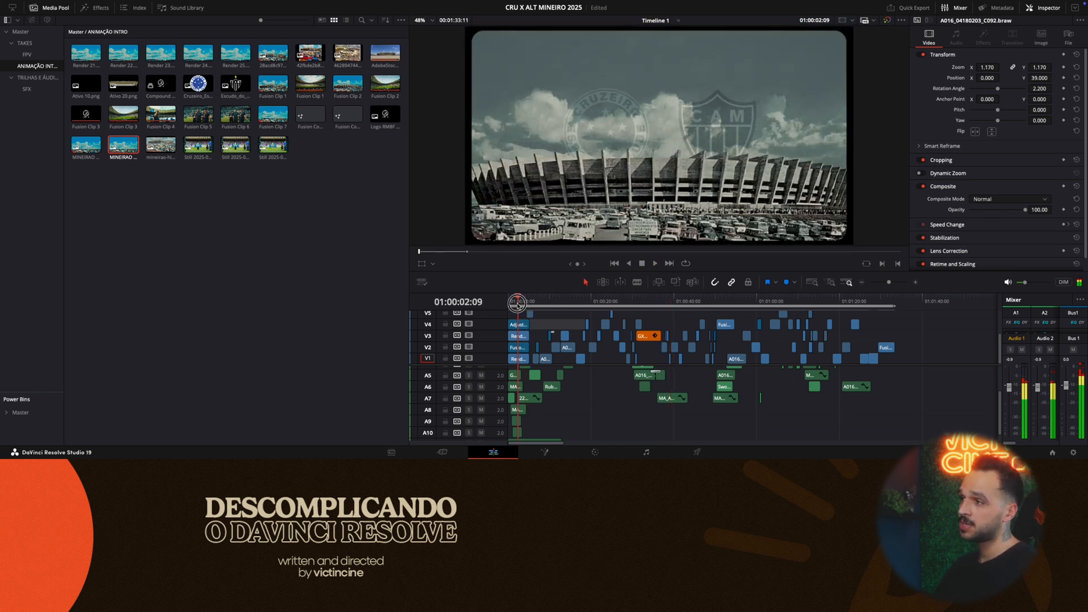
pyautogui.press('space')
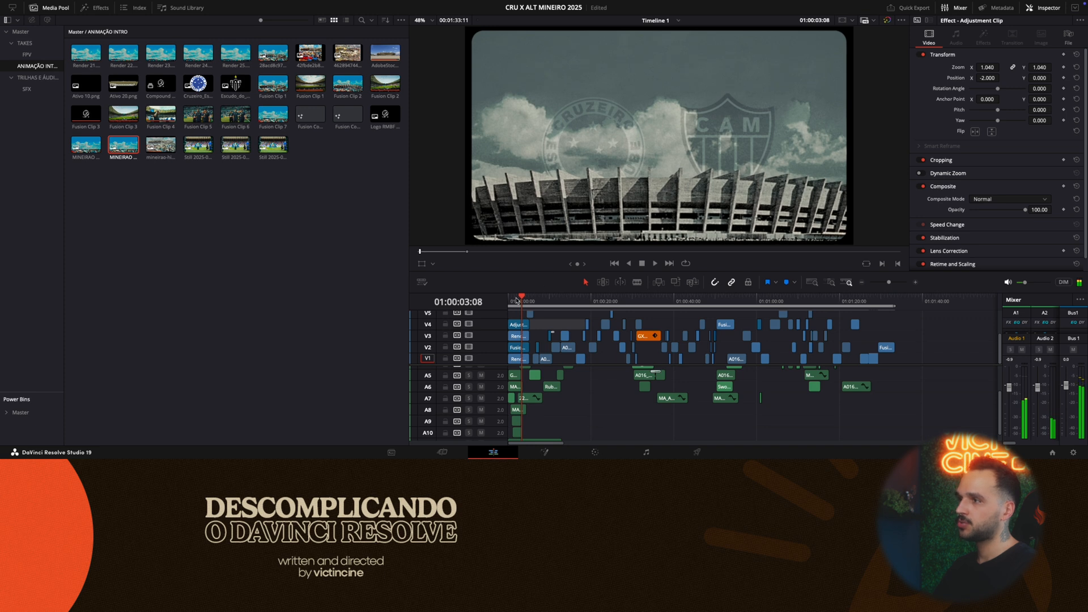
pyautogui.click(516, 301)
pyautogui.press('space')
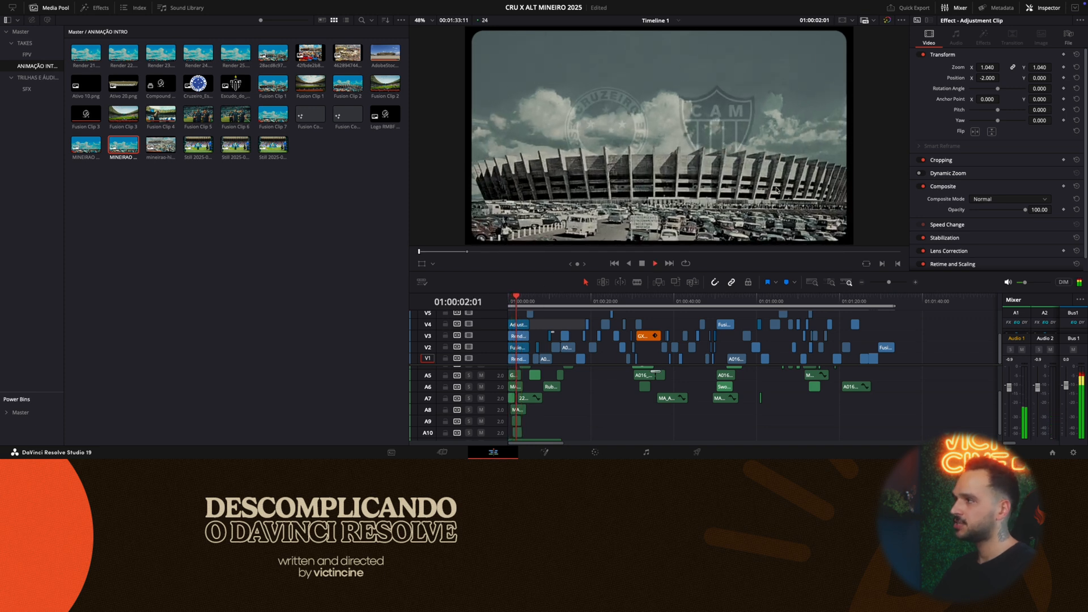
pyautogui.click(512, 302)
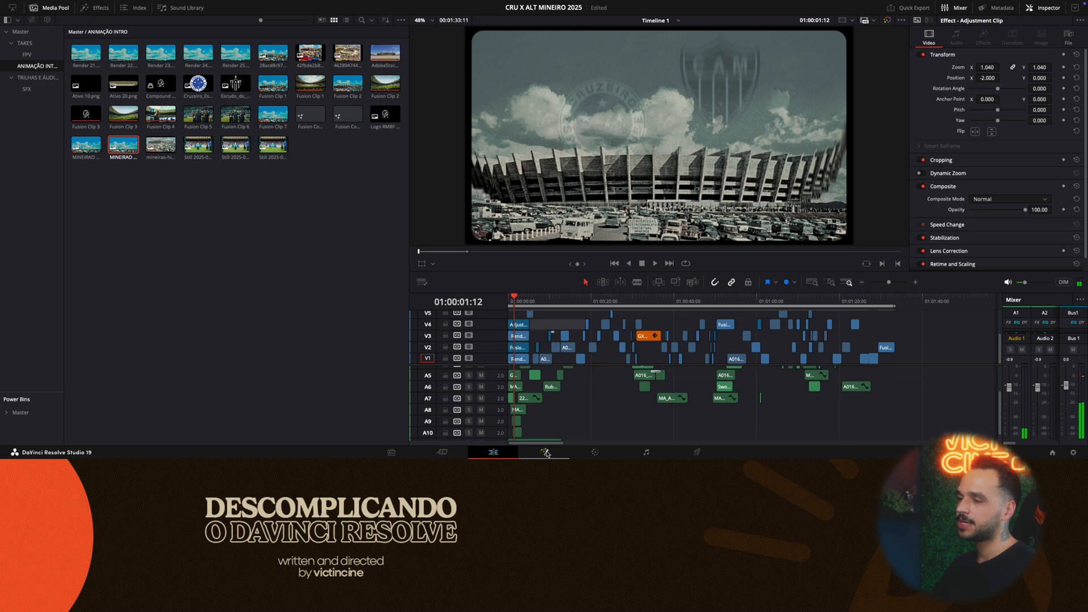
# - Return to Timeline 2 and open its Fusion clip on the Fusion page
pyautogui.click(545, 452)
pyautogui.click(490, 454)
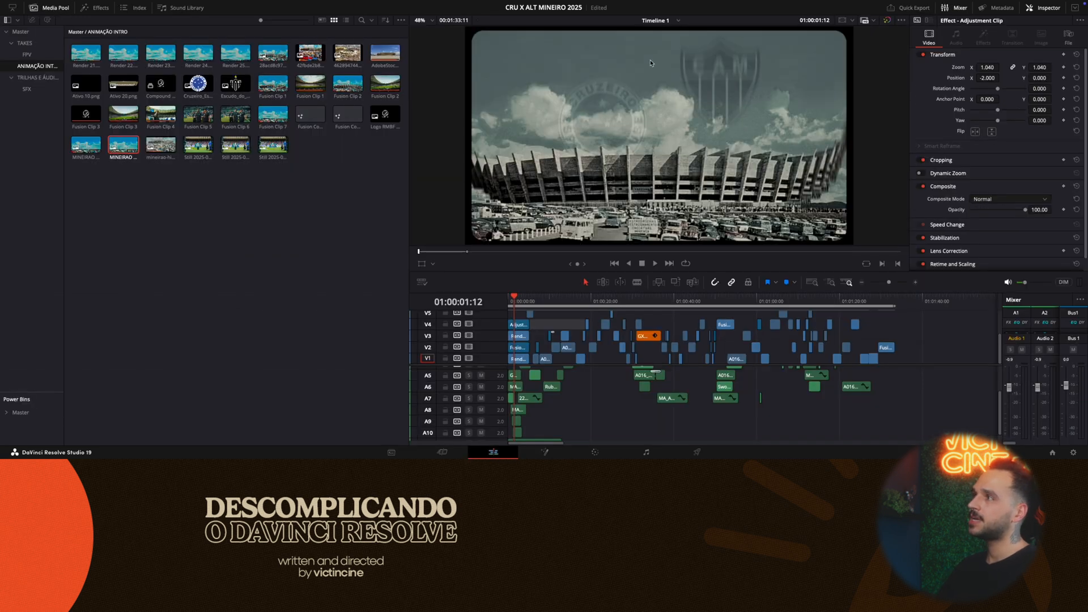
pyautogui.click(678, 21)
pyautogui.click(657, 40)
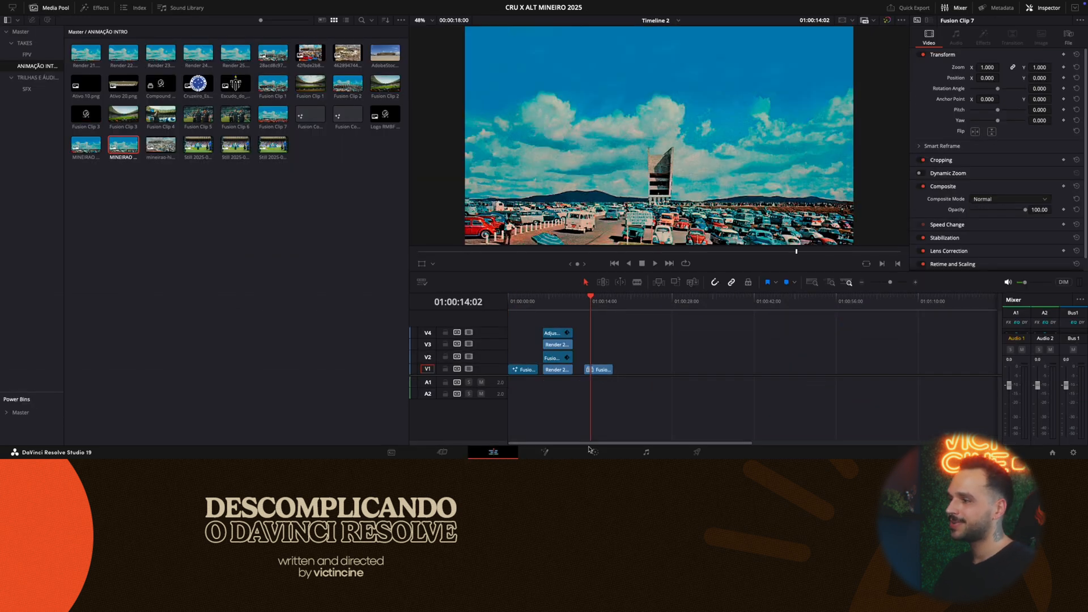
pyautogui.click(544, 452)
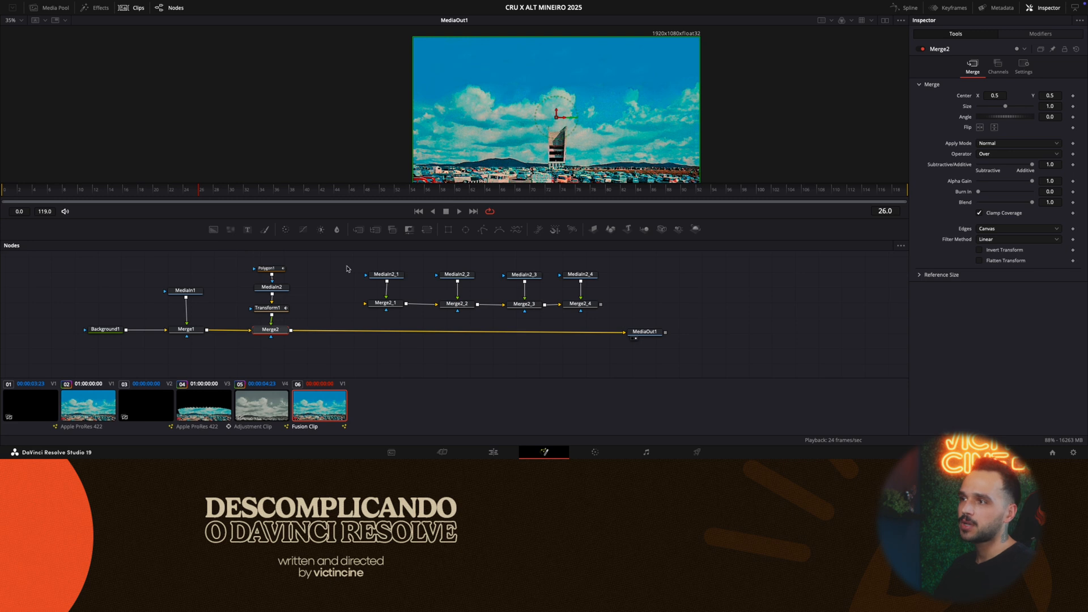
# - Delete the unconnected MediaIn2 and Merge2 copies, and insert a duplicate of MediaIn2, Transform1 and Merge2 between Merge2 and MediaOut1
pyautogui.moveTo(347, 269); pyautogui.dragTo(604, 317)
pyautogui.press('Delete')
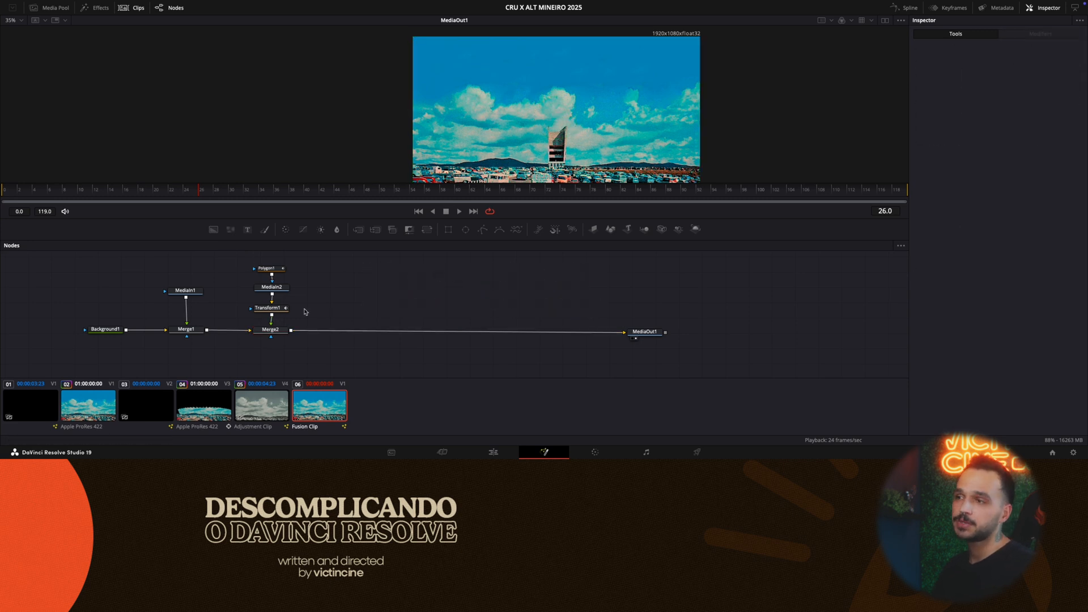
pyautogui.moveTo(308, 324); pyautogui.dragTo(264, 309)
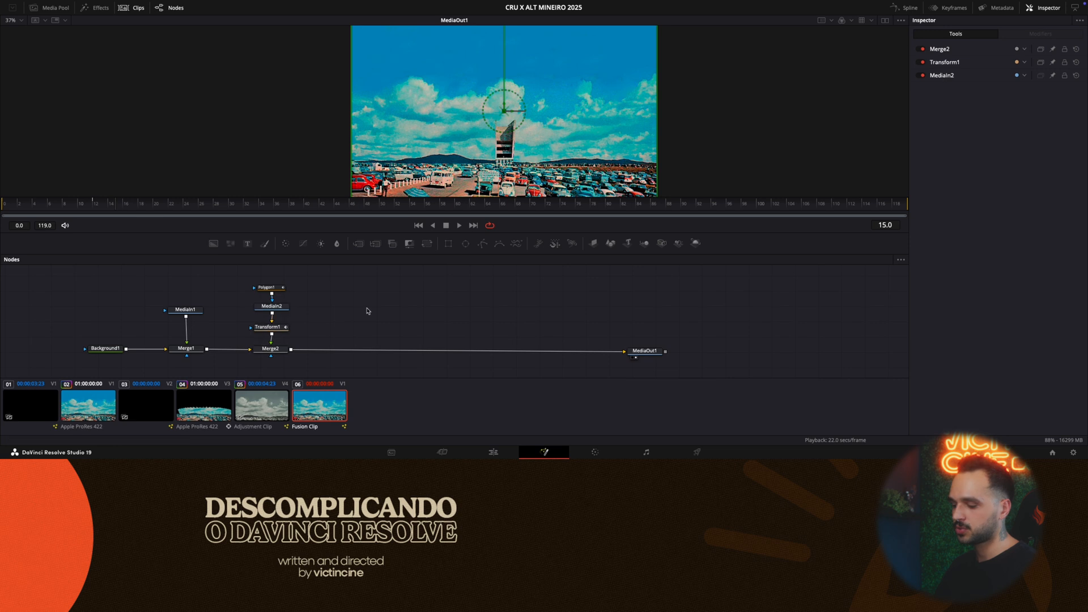
pyautogui.hotkey('ctrl', 'v')
pyautogui.moveTo(367, 311); pyautogui.dragTo(343, 352)
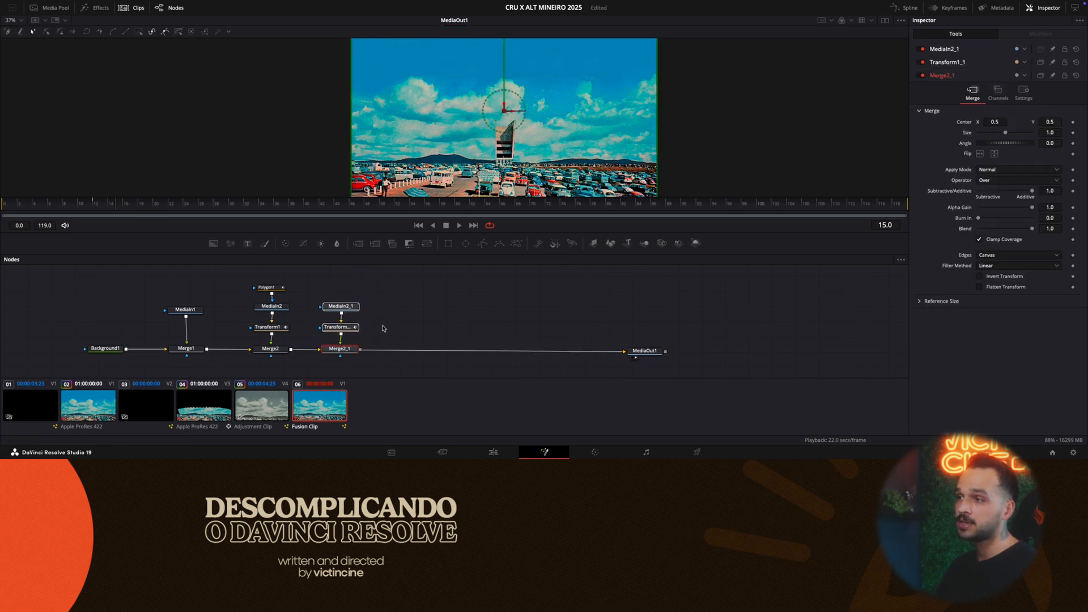
# - Add a Polygon mask node to MediaIn2_1 and align it above that node
pyautogui.click(367, 295)
pyautogui.click(343, 306)
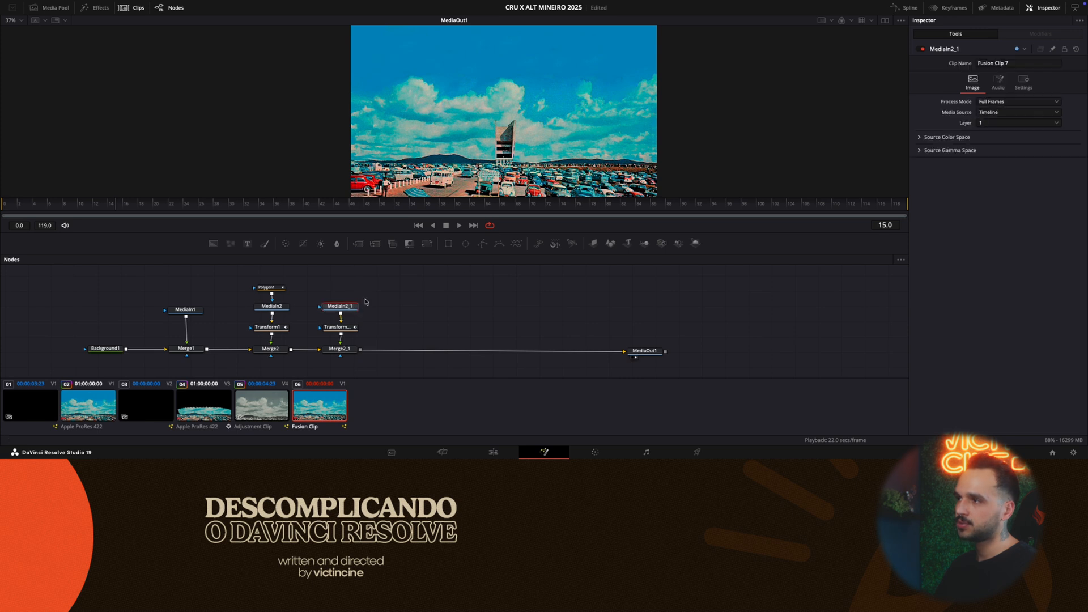
pyautogui.click(482, 243)
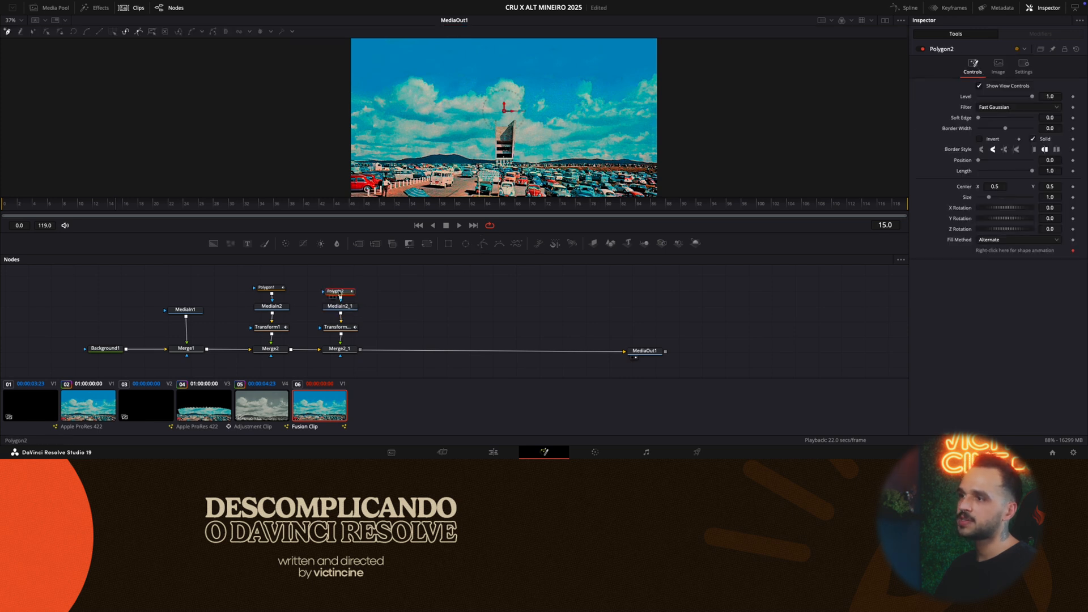
pyautogui.moveTo(340, 293); pyautogui.dragTo(342, 288)
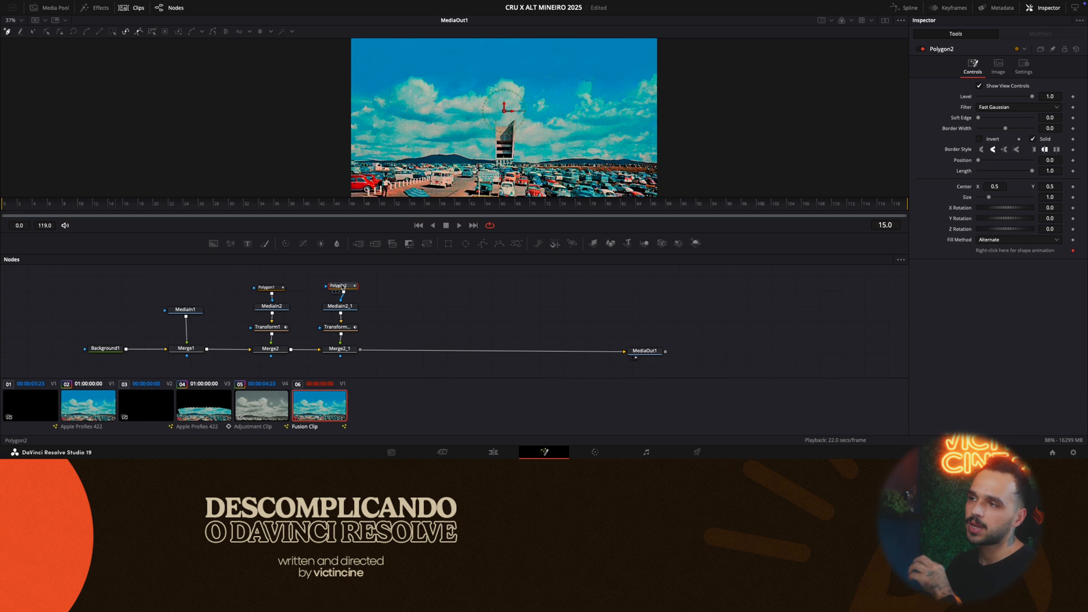
# - Pull Transform1 out from between MediaIn2 and Merge2 at frame 0, and compare the Polygon1 and Polygon2 masks
pyautogui.click(269, 292)
pyautogui.press('Home')
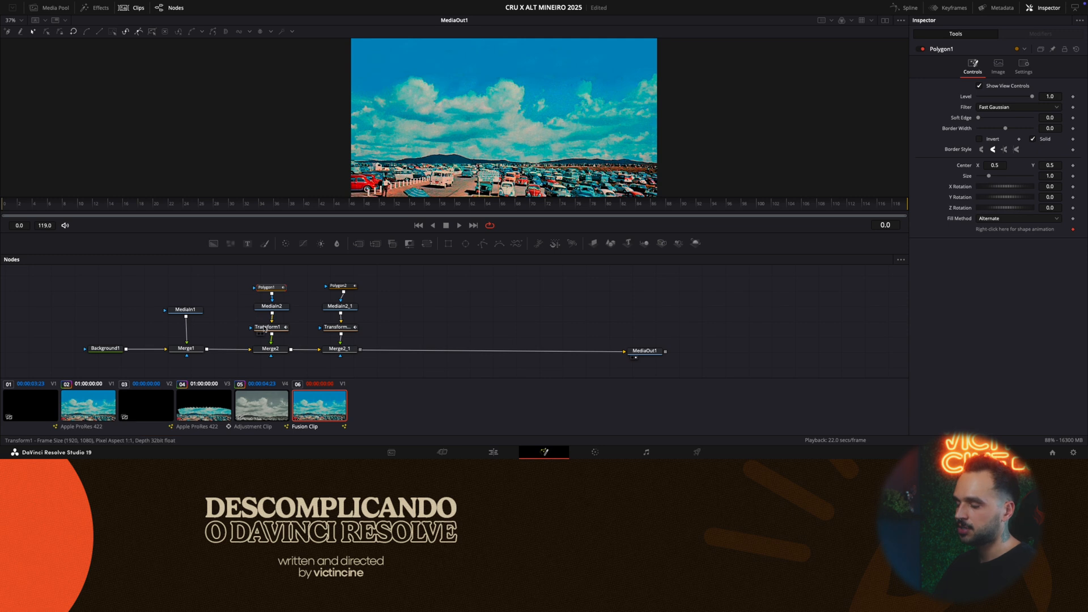
pyautogui.moveTo(264, 329); pyautogui.dragTo(236, 327)
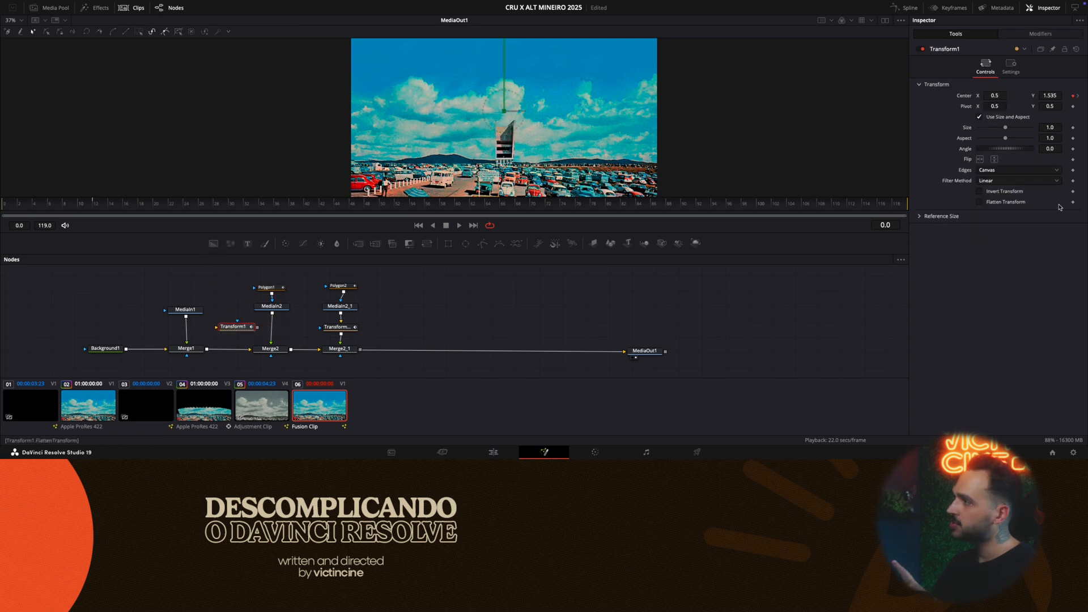
pyautogui.click(265, 287)
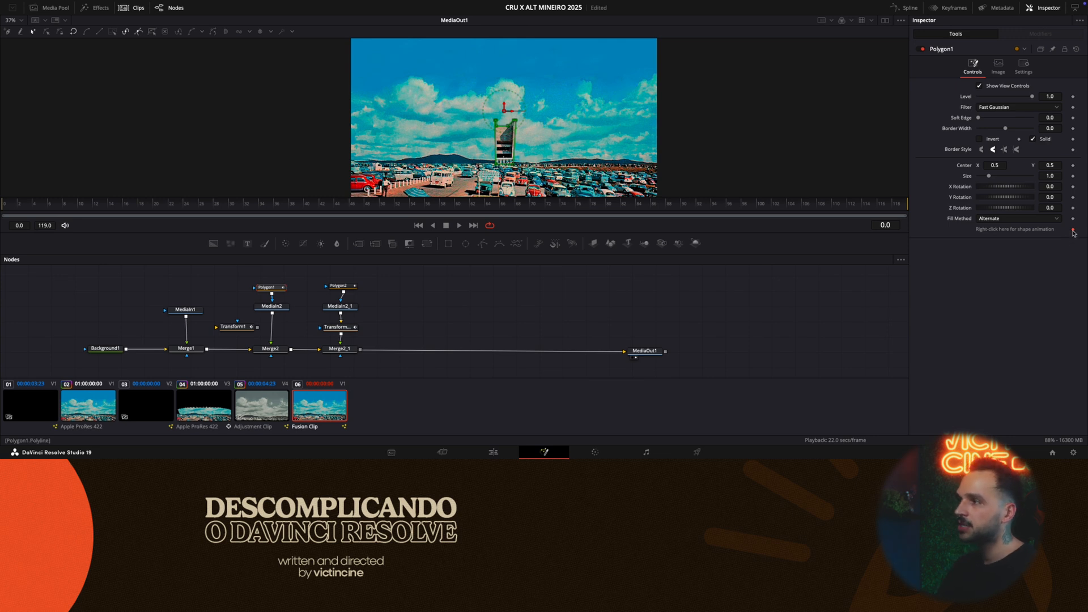
pyautogui.click(342, 289)
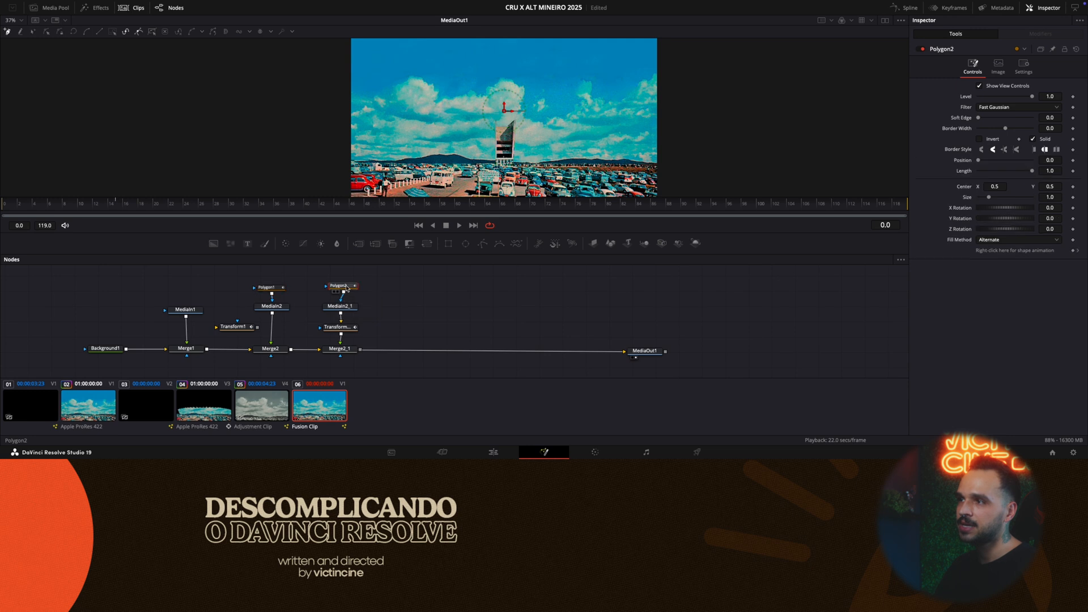
pyautogui.click(330, 205)
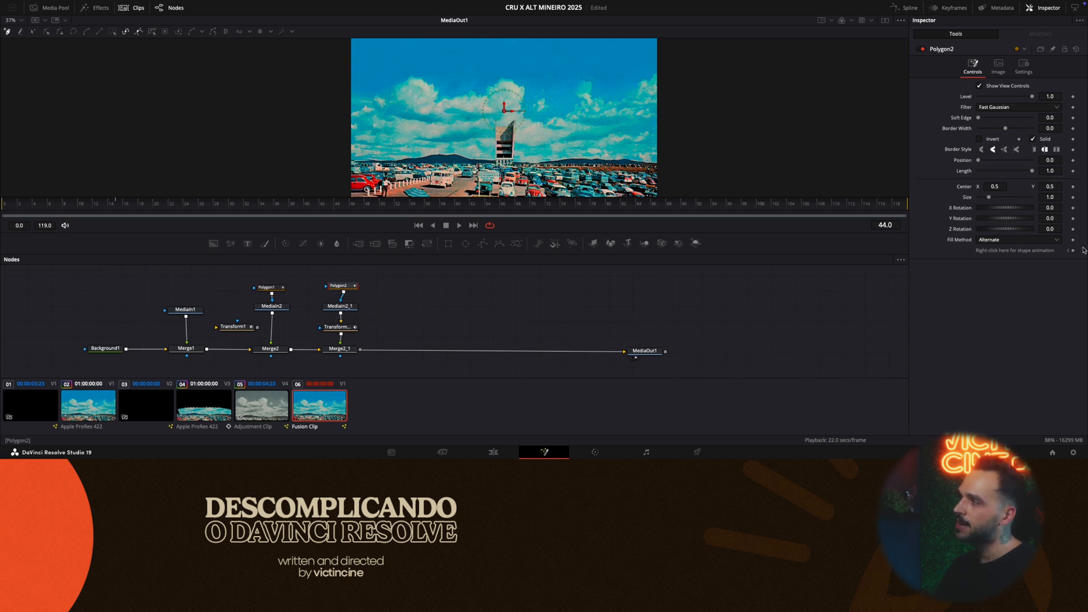
pyautogui.click(271, 288)
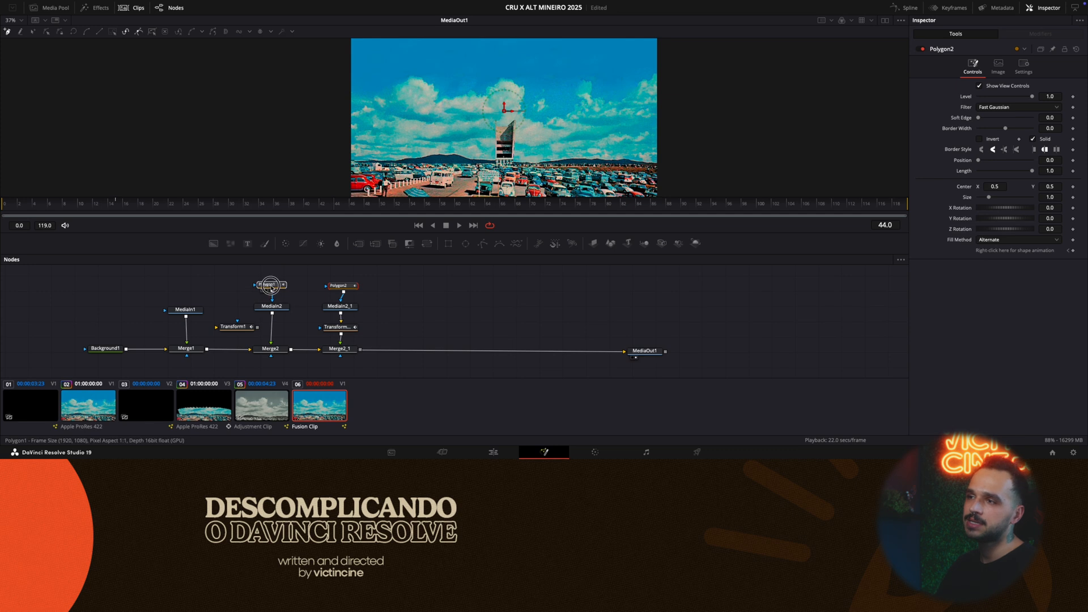
pyautogui.click(344, 288)
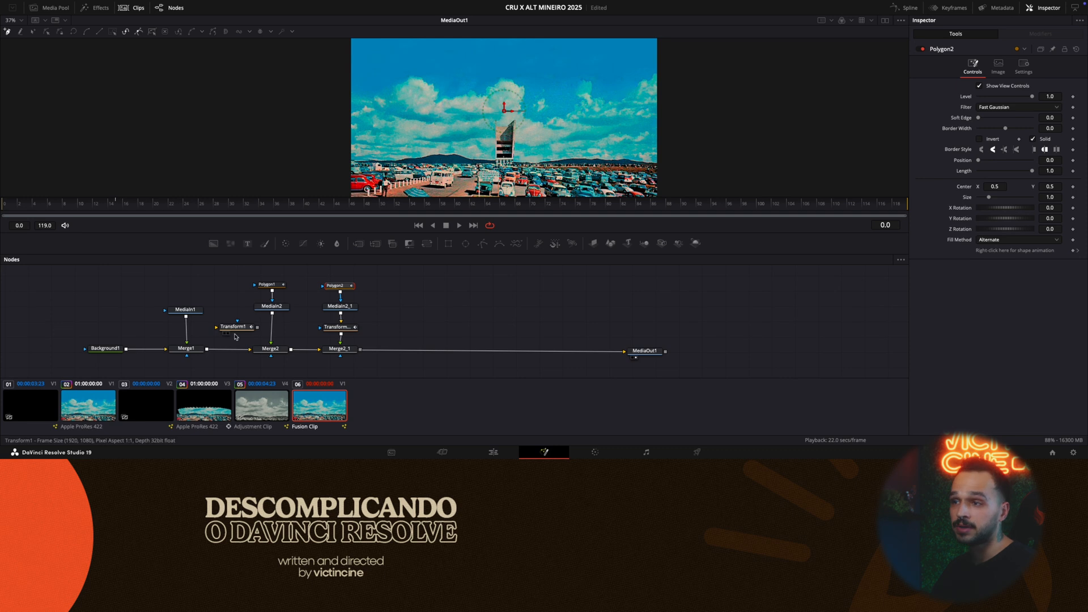
# - Reconnect Transform1 between MediaIn2 and Merge2
pyautogui.moveTo(237, 331); pyautogui.dragTo(284, 357)
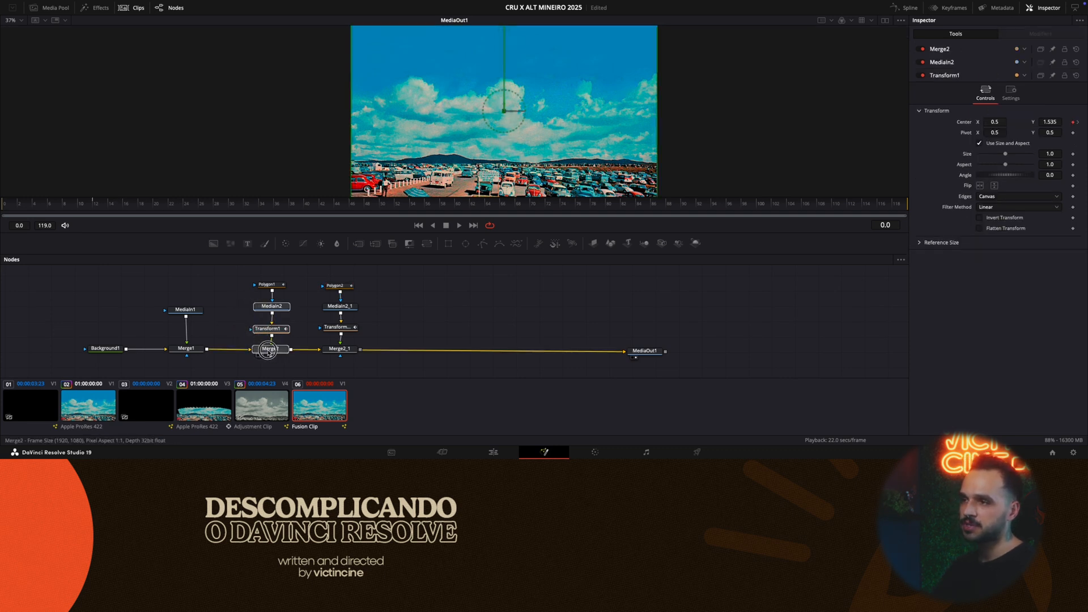
pyautogui.click(267, 350)
# - Show a second viewer beside MediaOut1 and load Merge2_1 into it
pyautogui.click(341, 285)
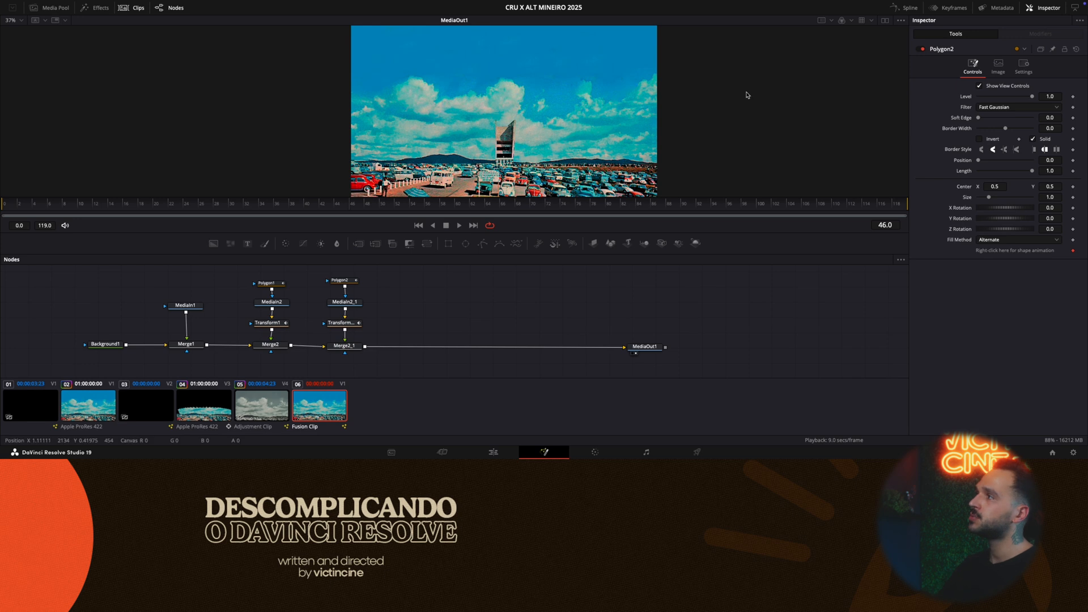
pyautogui.click(884, 21)
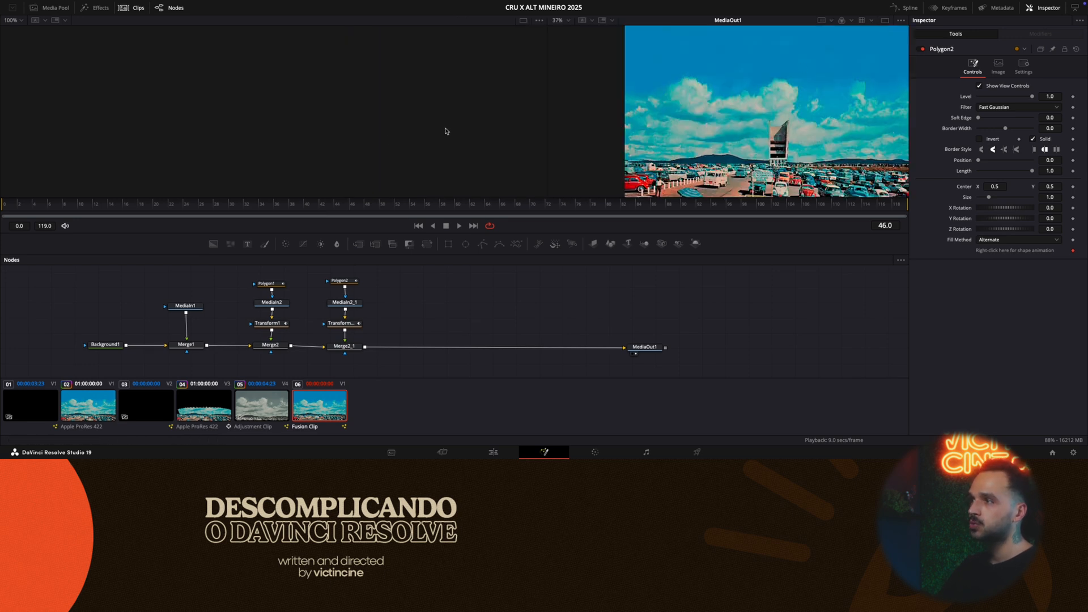
pyautogui.click(652, 349)
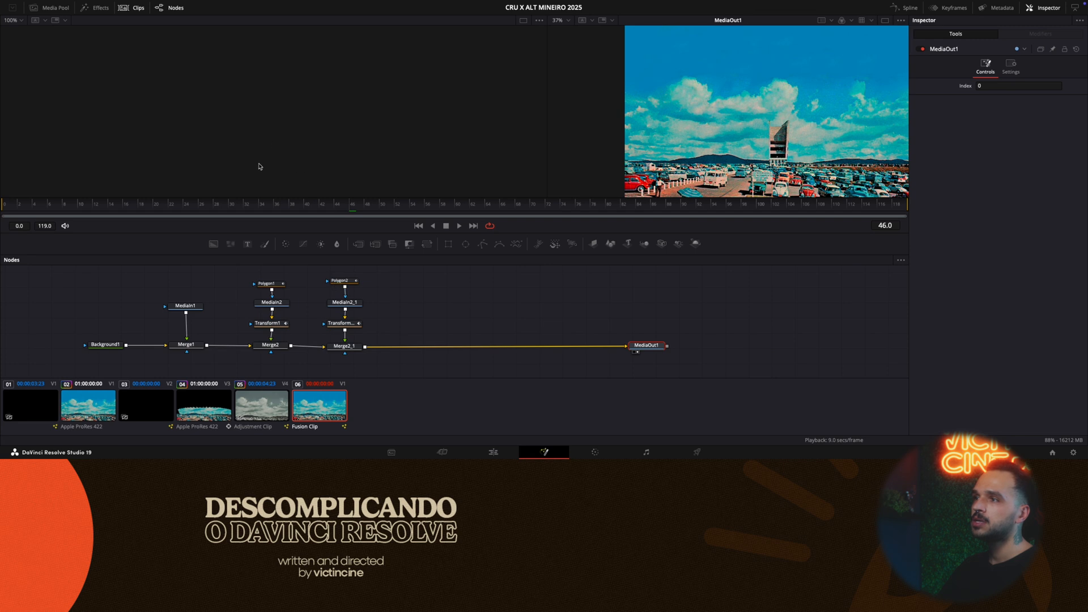
pyautogui.click(345, 346)
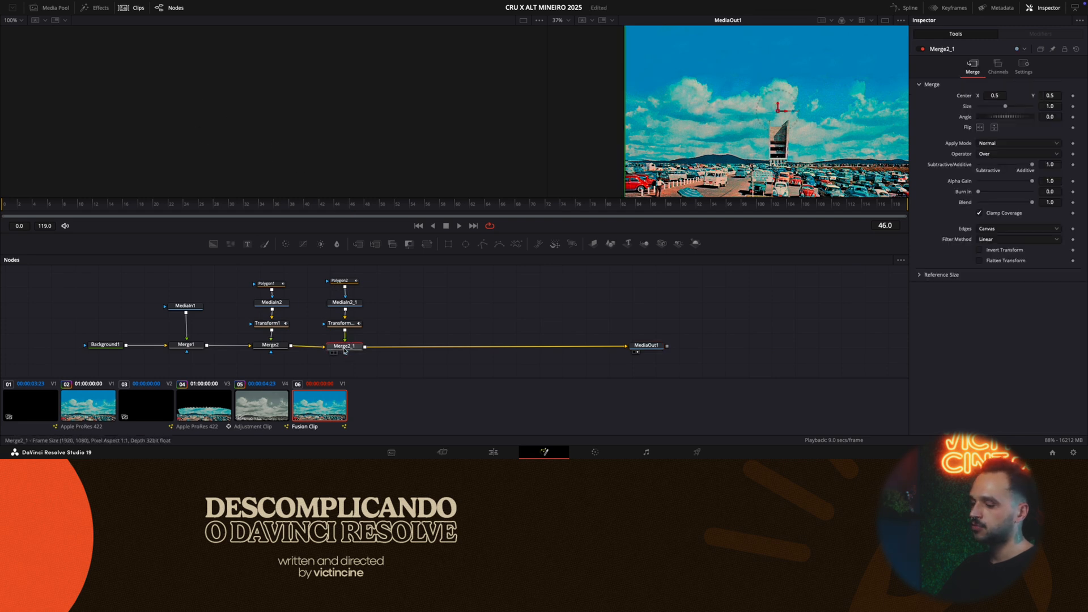
pyautogui.click(333, 352)
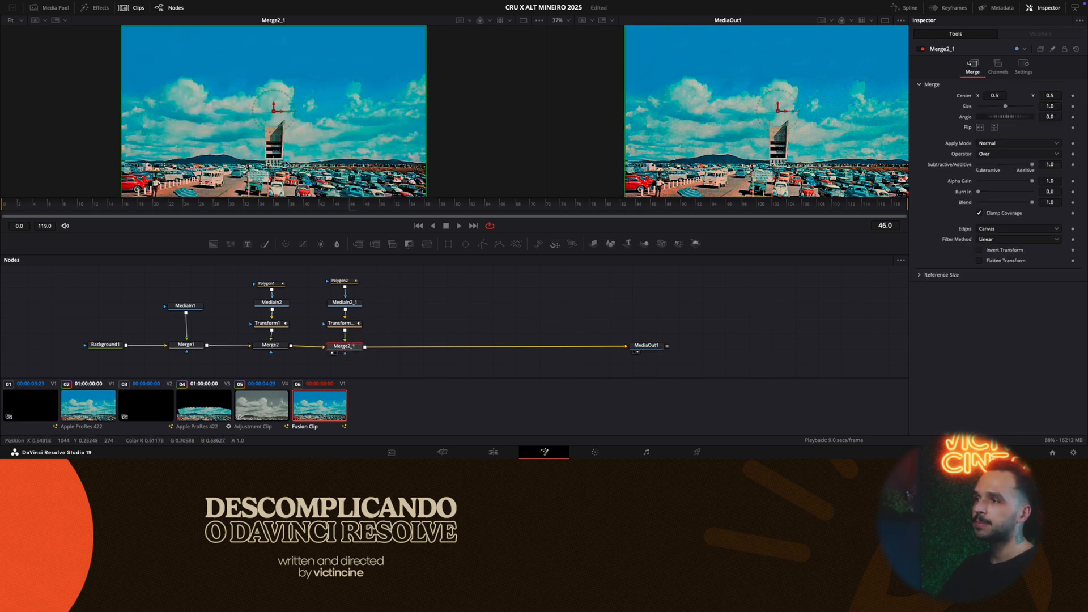
pyautogui.moveTo(336, 354); pyautogui.dragTo(344, 349)
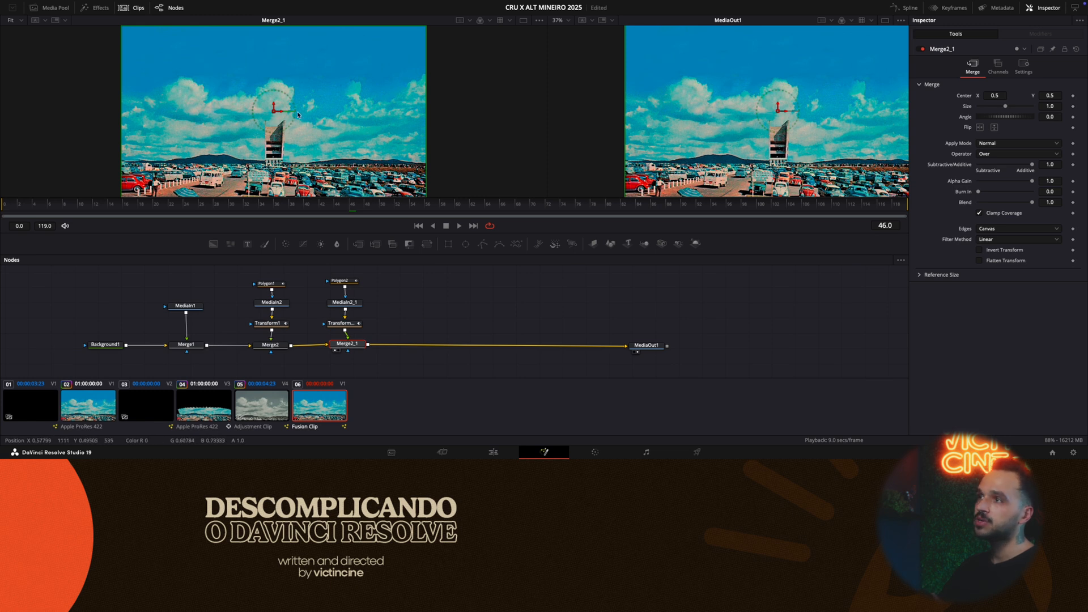
# - Return to a single viewer and display MediaIn1, Background1, Merge2_1 and MediaOut1 in turn
pyautogui.click(884, 20)
pyautogui.click(655, 345)
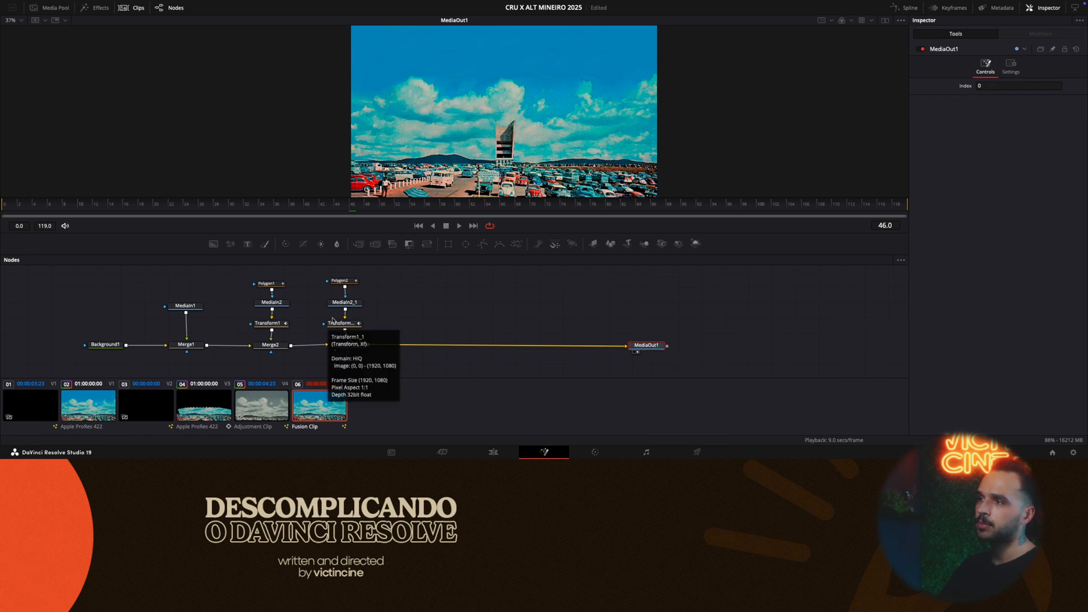
pyautogui.click(184, 306)
pyautogui.press('2')
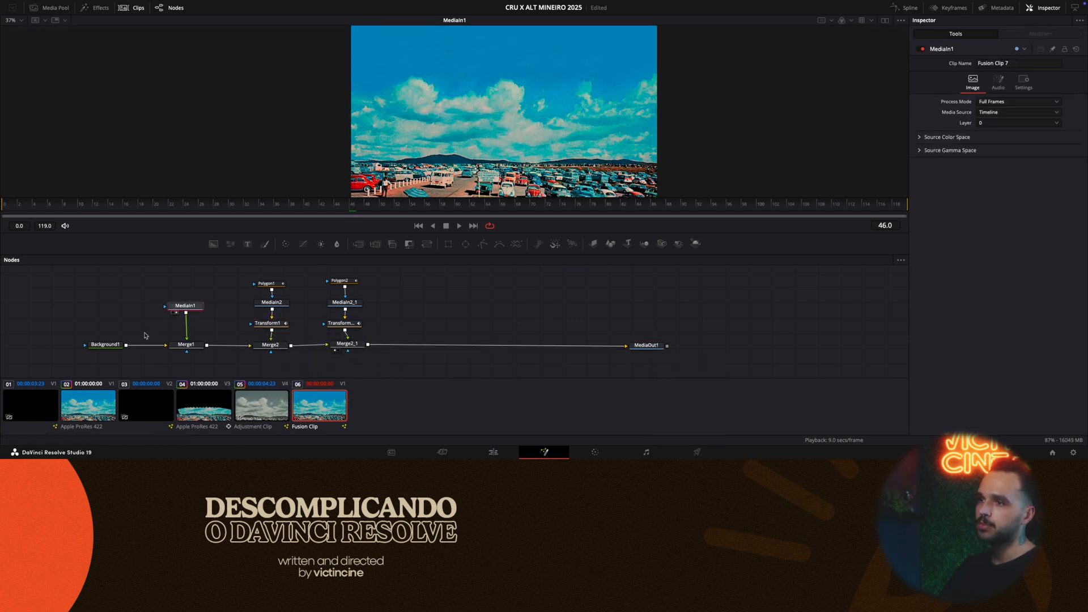
pyautogui.click(95, 344)
pyautogui.press('2')
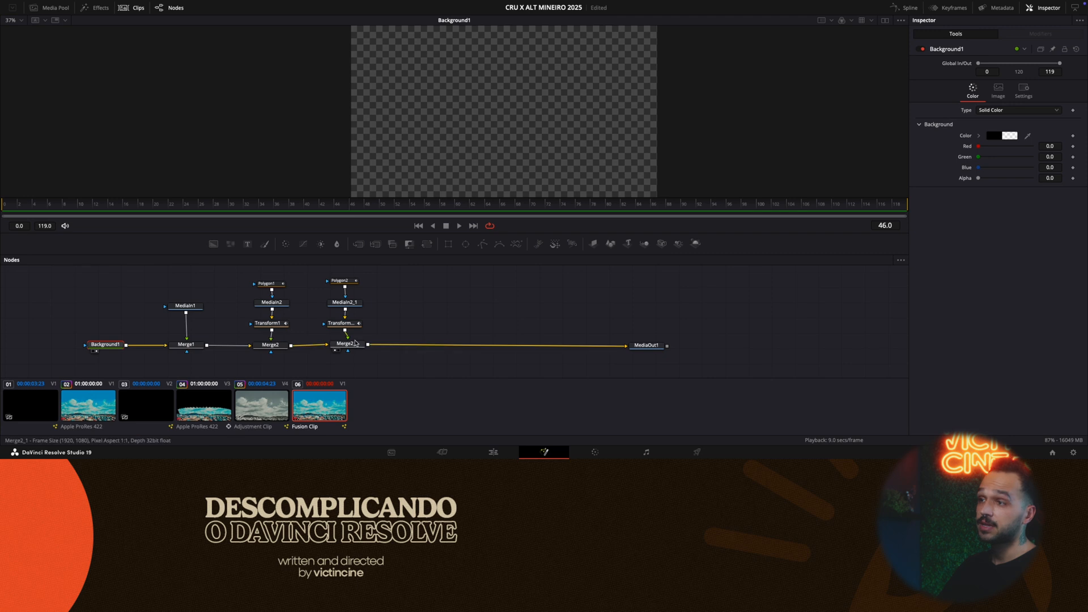
pyautogui.click(355, 344)
pyautogui.press('2')
pyautogui.click(645, 346)
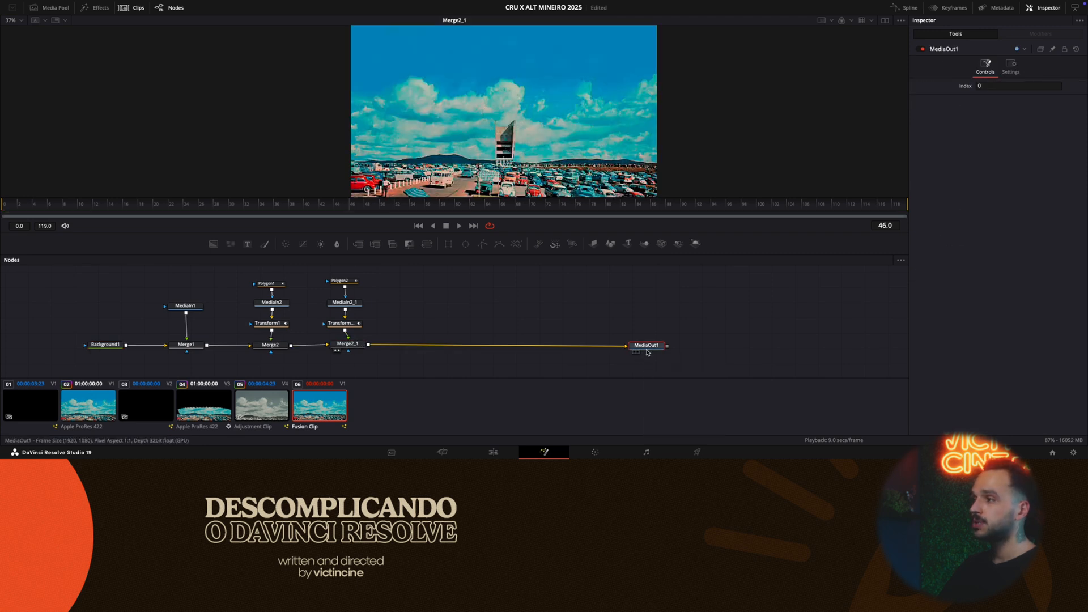
pyautogui.press('2')
# - Restore the dual viewers with Merge2_1 beside MediaOut1, and select Merge2_1
pyautogui.click(884, 20)
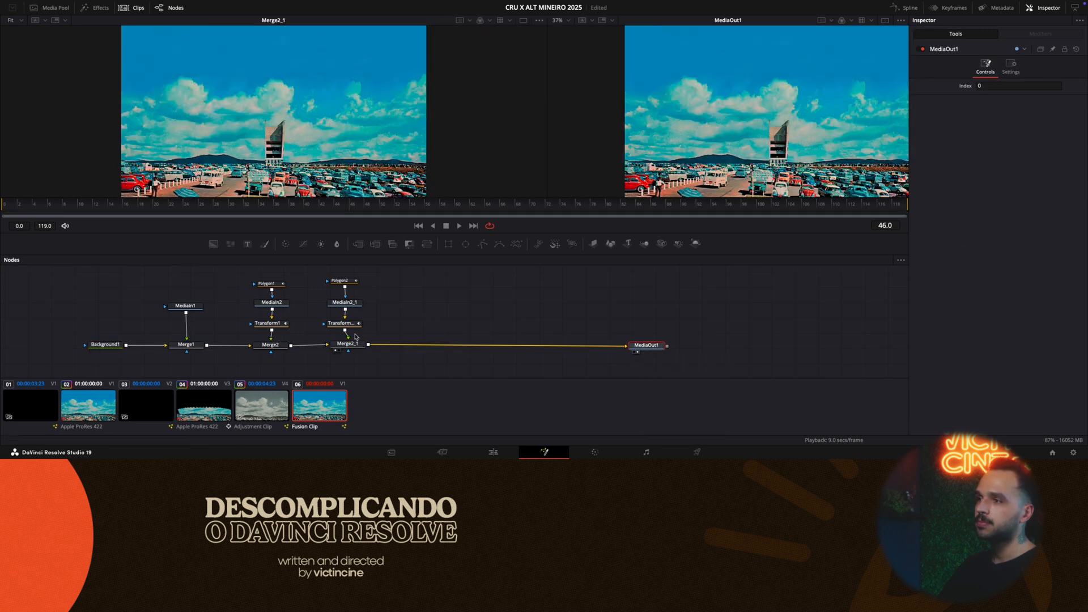
pyautogui.click(348, 346)
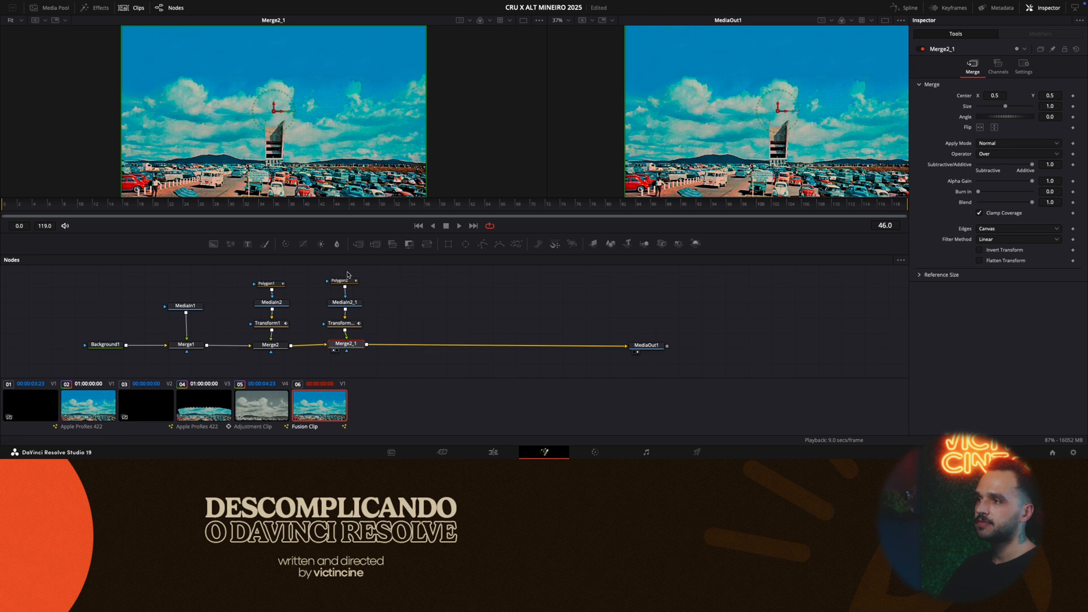
pyautogui.moveTo(325, 271); pyautogui.dragTo(366, 363)
pyautogui.click(276, 89)
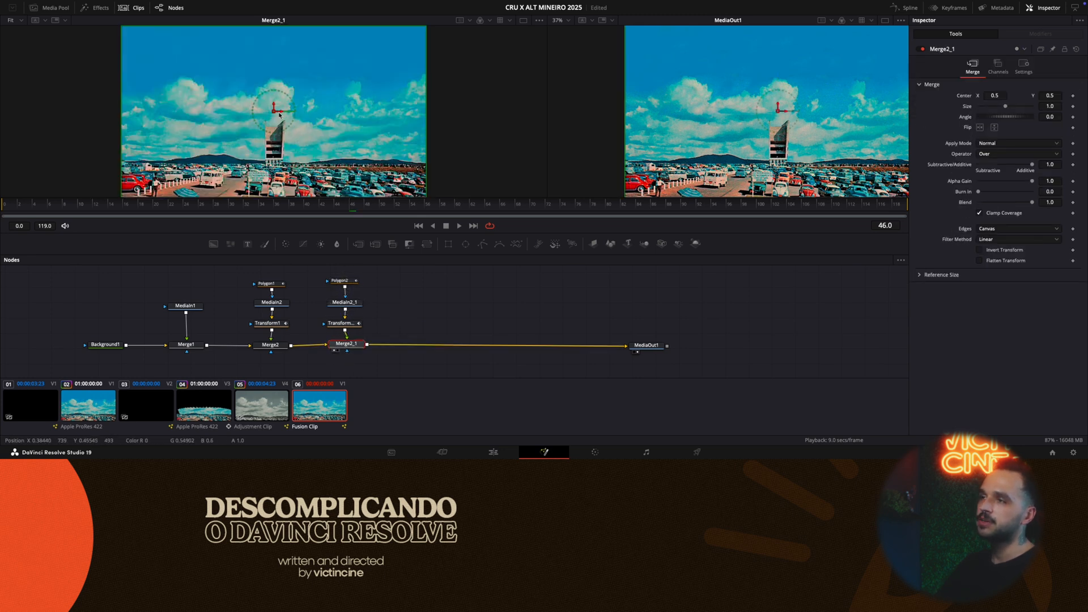
# - Trace a closed Polygon2 mask around the pillar section just right of the first one, turning Invert on to draw and off when closed
pyautogui.click(343, 285)
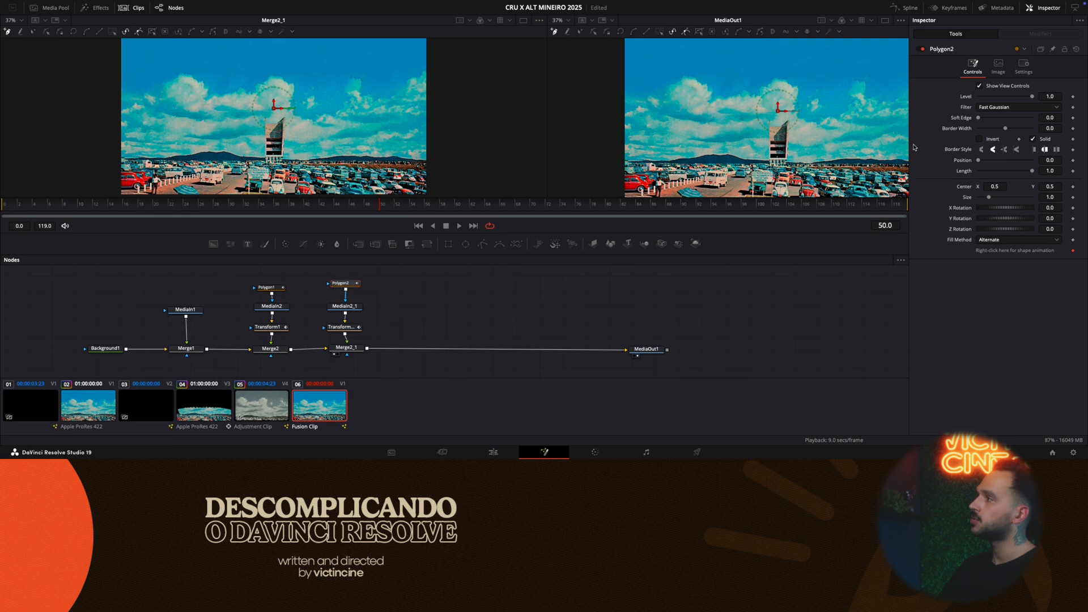
pyautogui.click(987, 140)
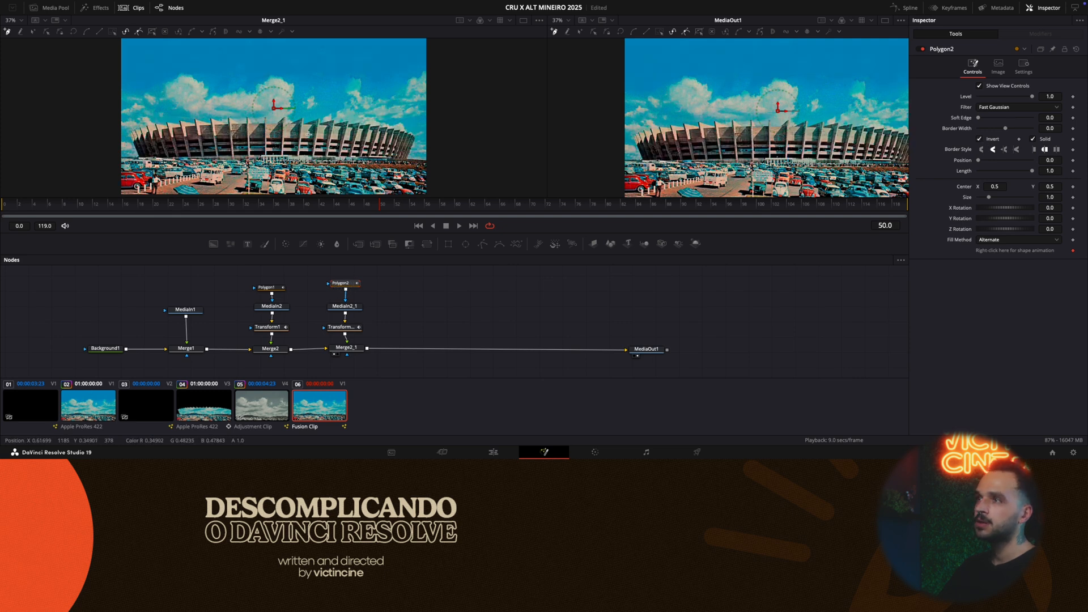
pyautogui.scroll(4, 302, 129)
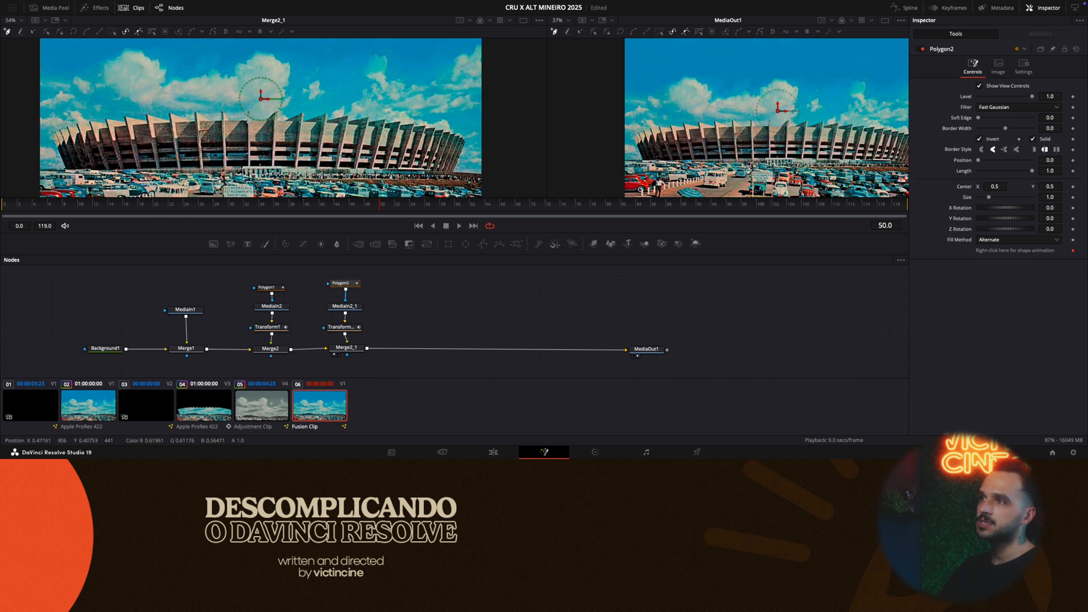
pyautogui.scroll(1, 276, 142)
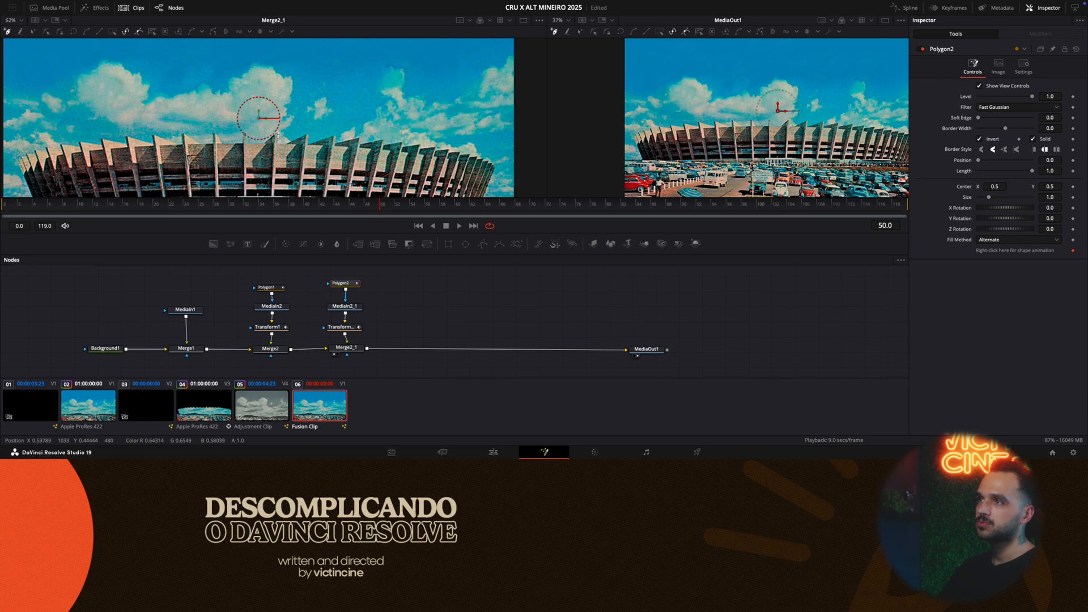
pyautogui.scroll(-2, 278, 135)
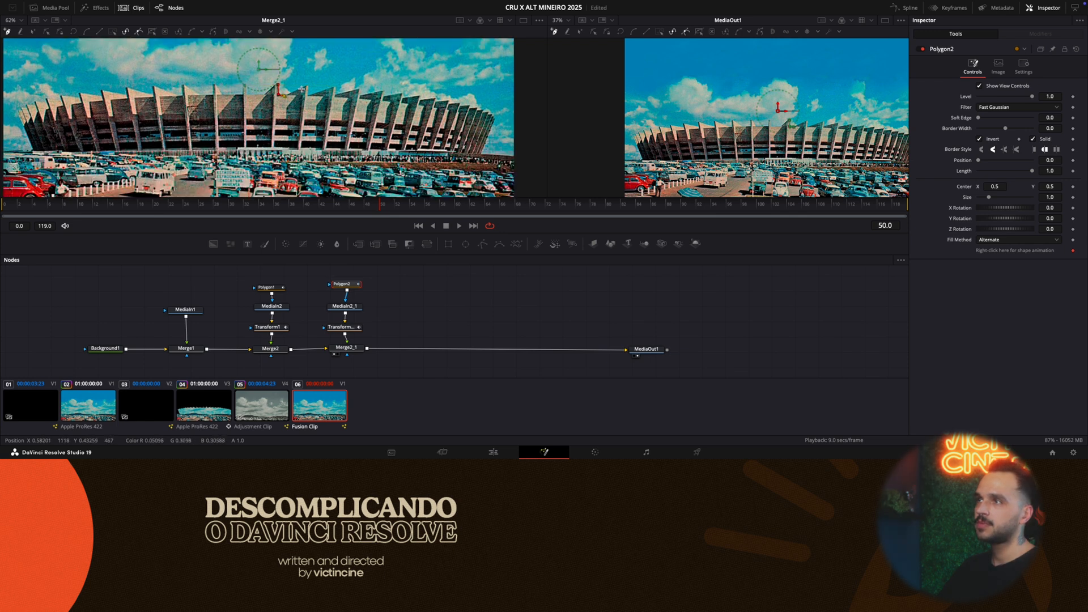
pyautogui.click(306, 86)
pyautogui.click(300, 148)
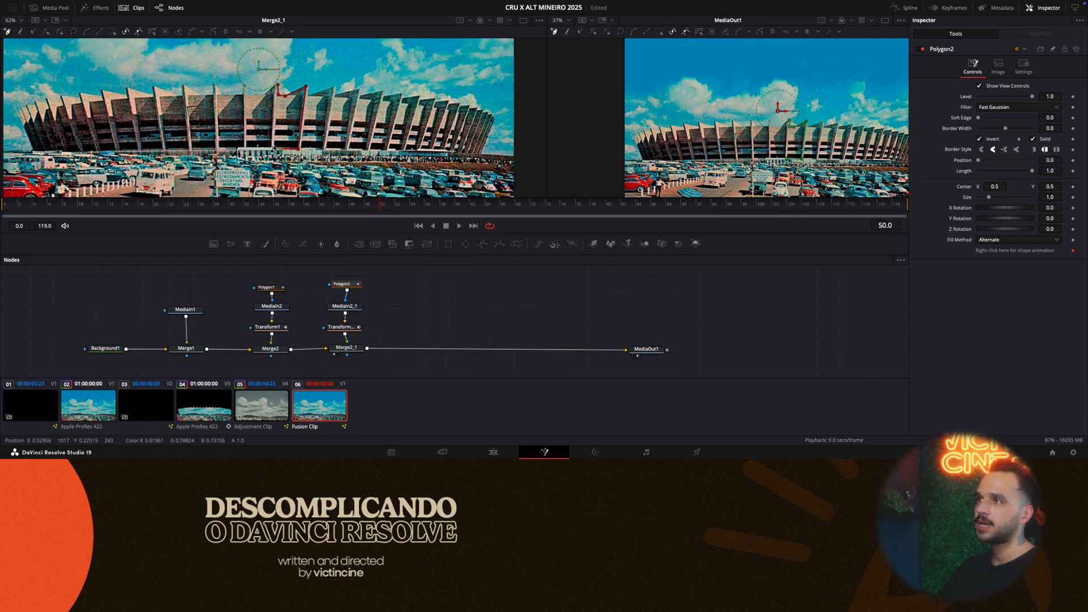
pyautogui.click(278, 87)
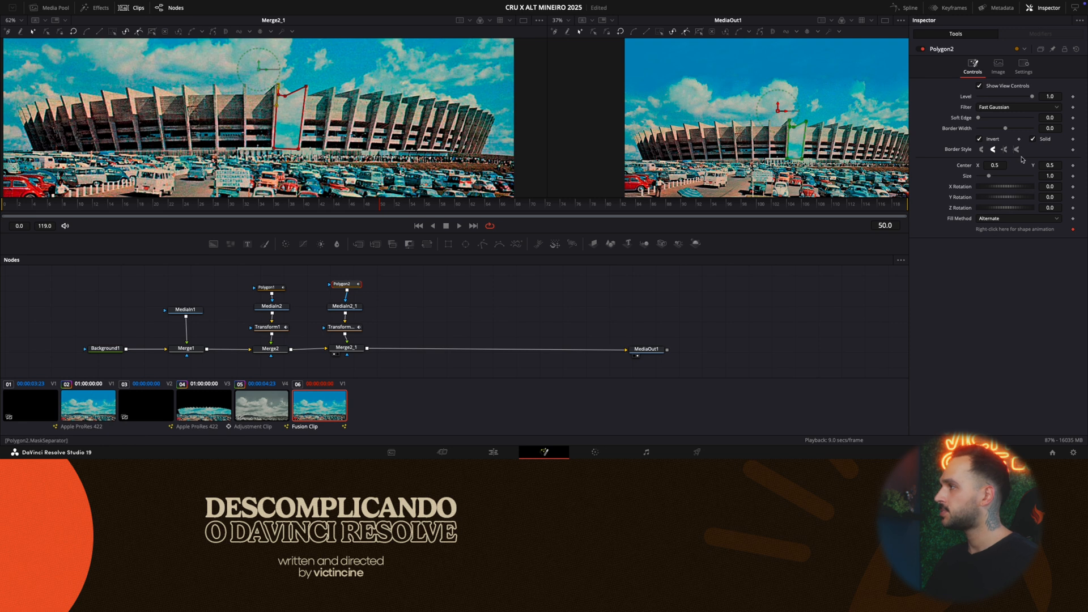
pyautogui.click(996, 141)
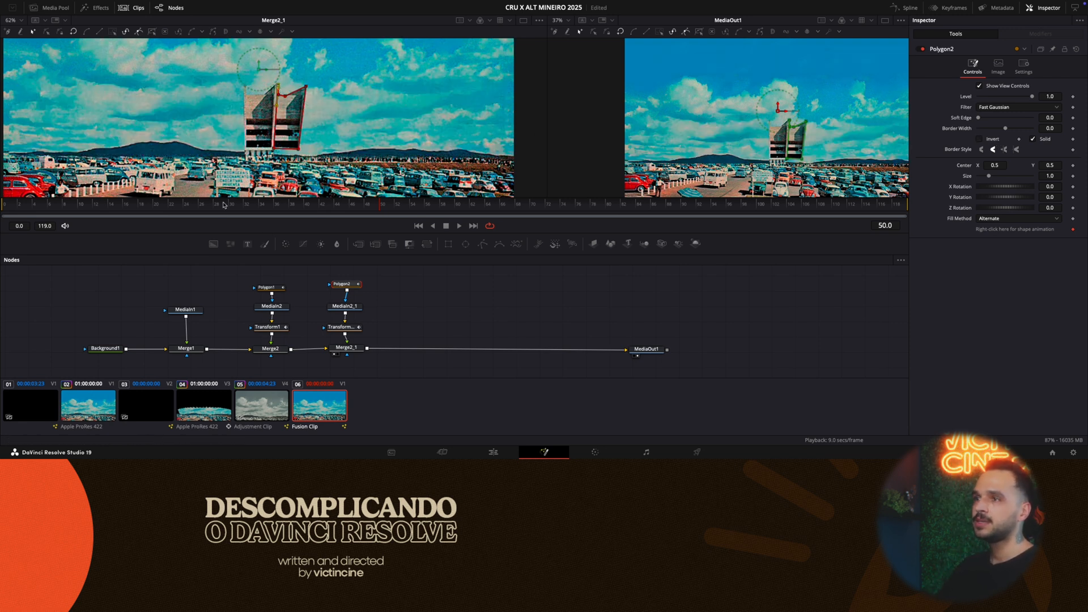
# - Play the opening of the composition to preview both masked pillar sections dropping in
pyautogui.click(67, 202)
pyautogui.press('space')
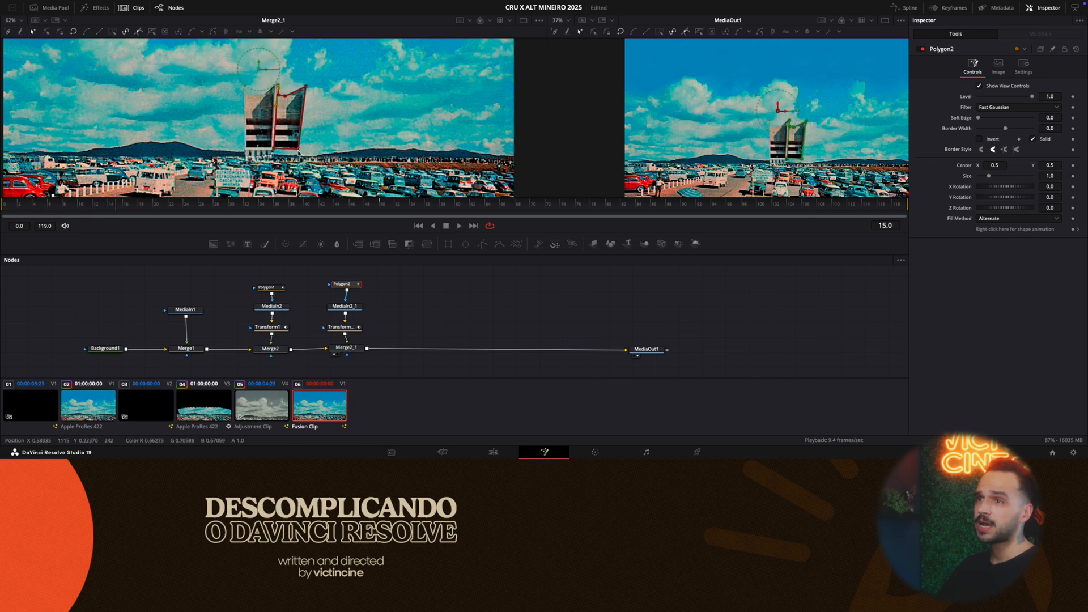
# - Shift both Displacement keyframes of Transform1_1 about 3 frames later, and replay the composition from frame 0 to check the stagger
pyautogui.click(8, 210)
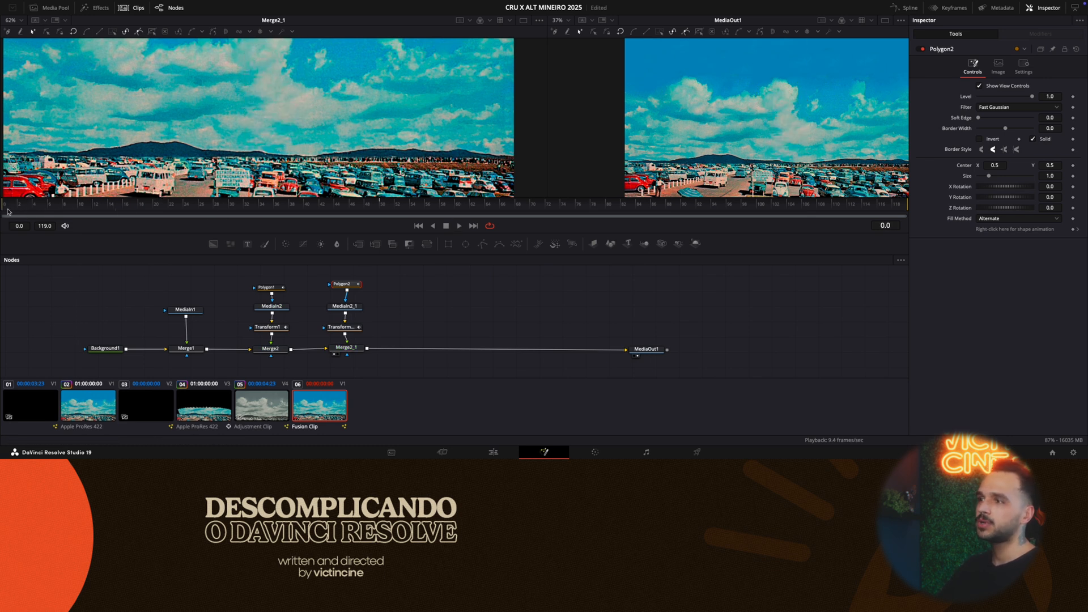
pyautogui.click(340, 327)
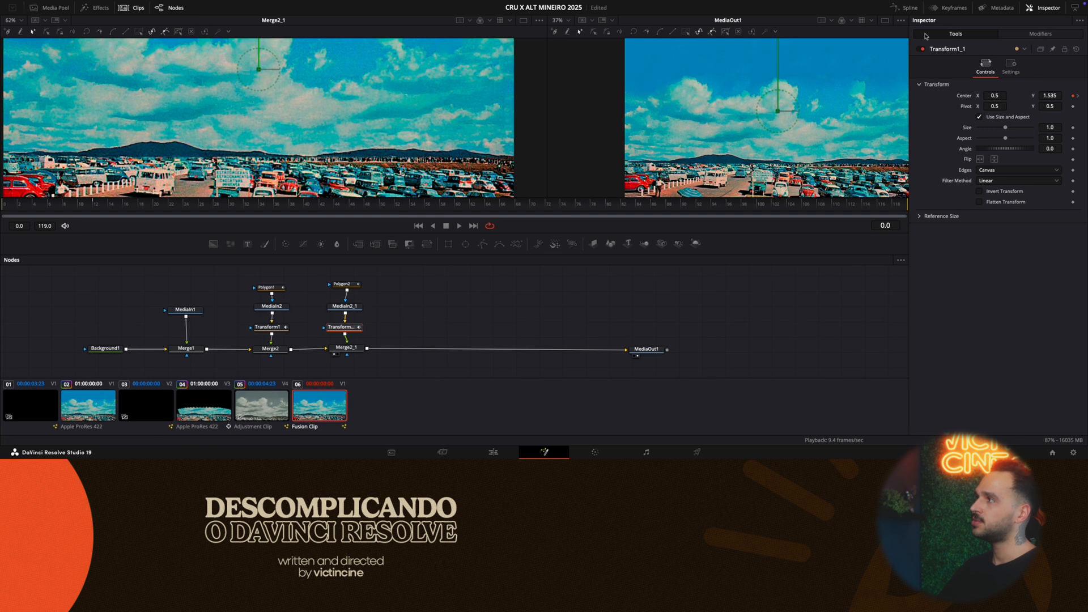
pyautogui.click(904, 8)
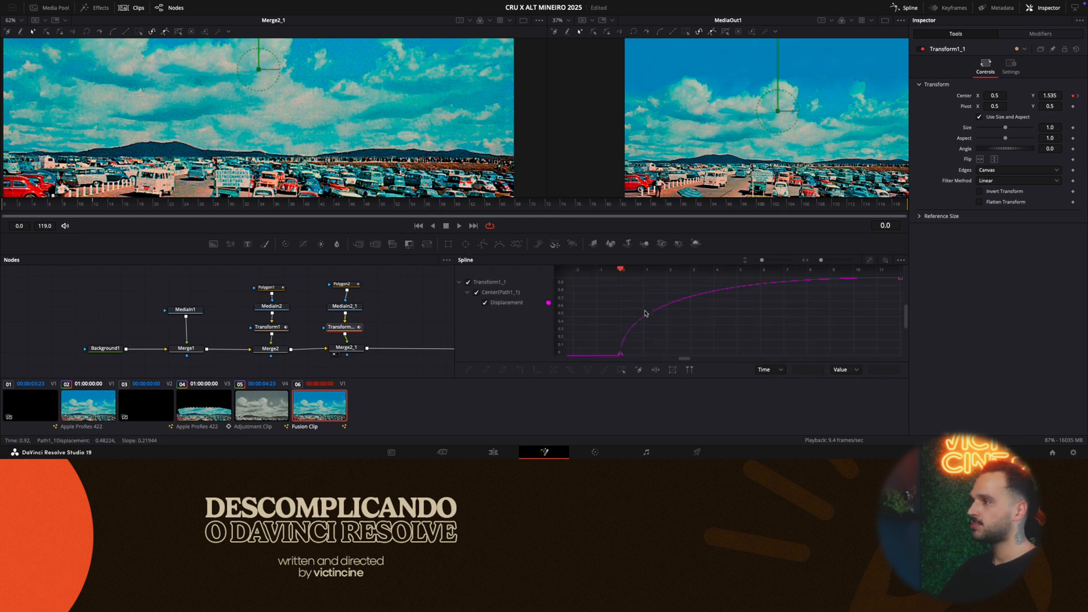
pyautogui.scroll(-3, 645, 313)
pyautogui.moveTo(770, 345); pyautogui.dragTo(622, 279)
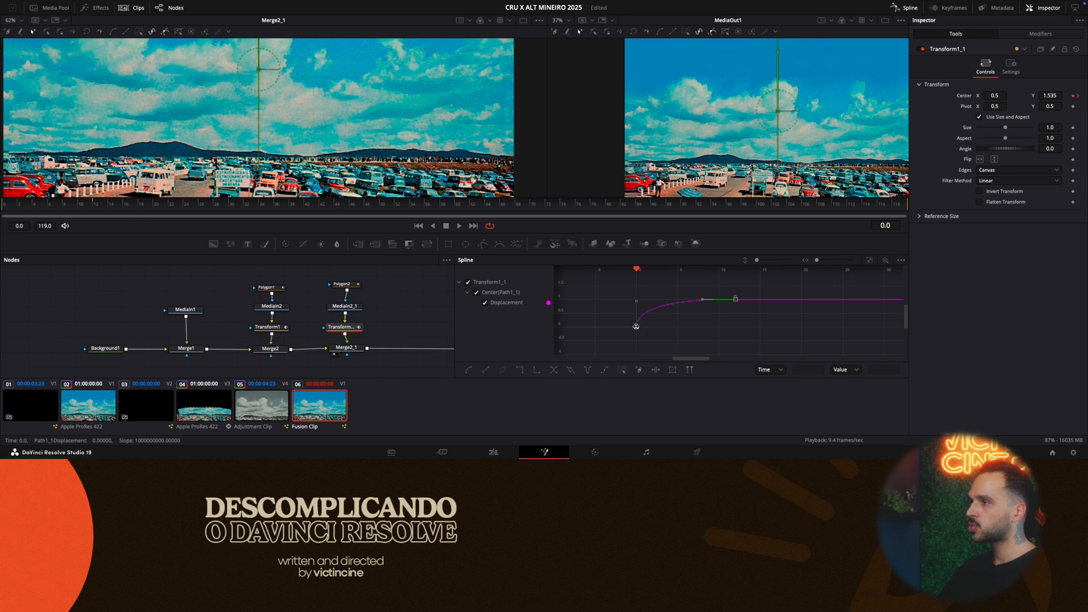
pyautogui.moveTo(636, 326); pyautogui.dragTo(663, 328)
pyautogui.moveTo(31, 206); pyautogui.dragTo(1, 209)
pyautogui.press('space')
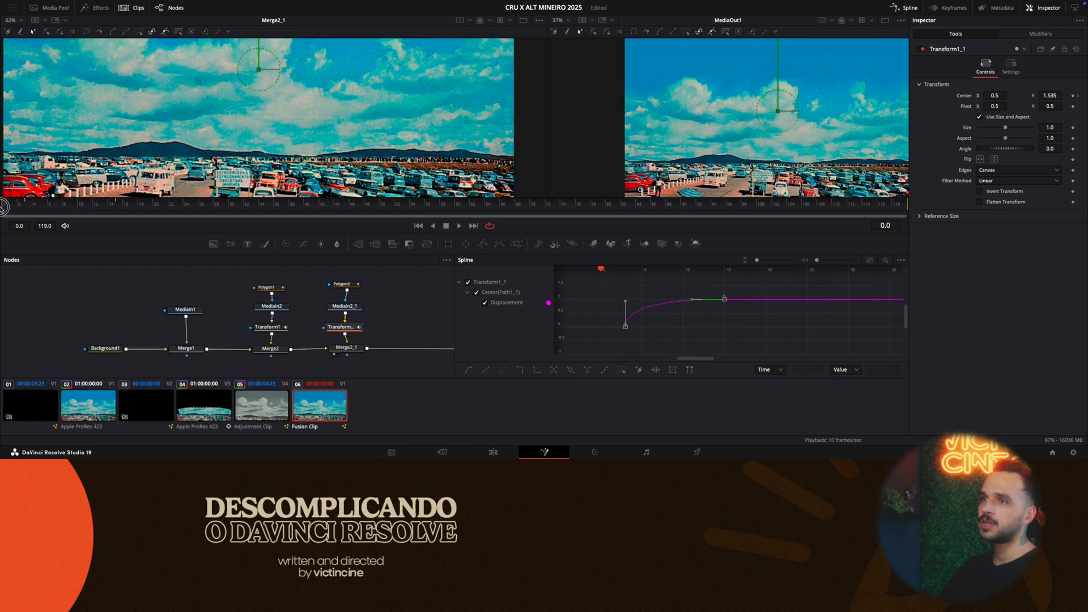
# - Inspect Polygon2's mask outline at frames 32 and 50, and align the Polygon1 node above MediaIn2
pyautogui.click(343, 284)
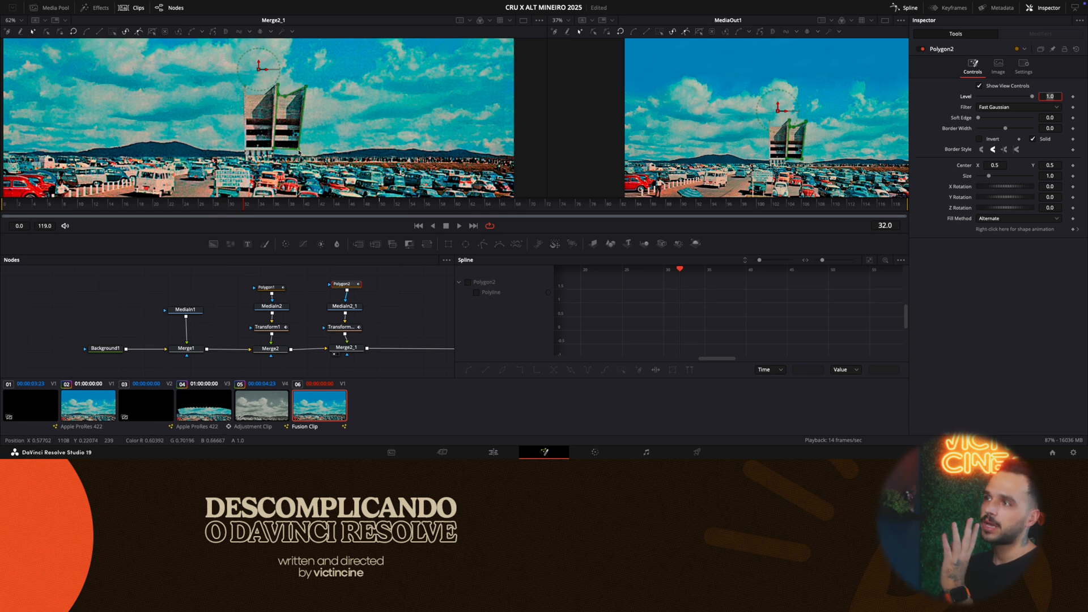
pyautogui.moveTo(299, 150); pyautogui.dragTo(274, 163)
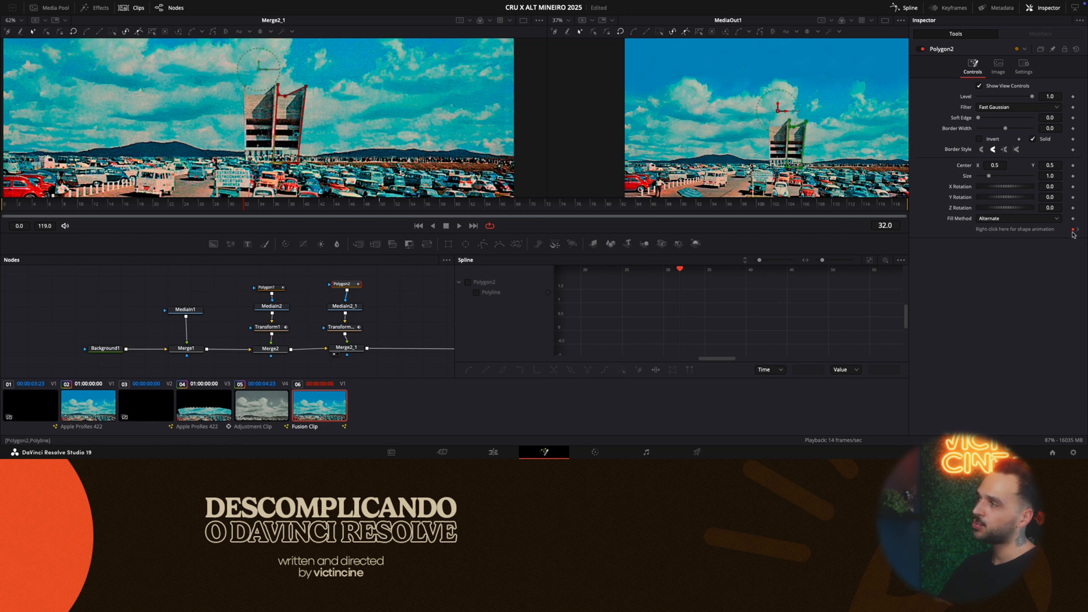
pyautogui.click(380, 205)
pyautogui.moveTo(238, 207)
pyautogui.mouseDown()
pyautogui.moveTo(374, 210)
pyautogui.moveTo(245, 209)
pyautogui.mouseUp()
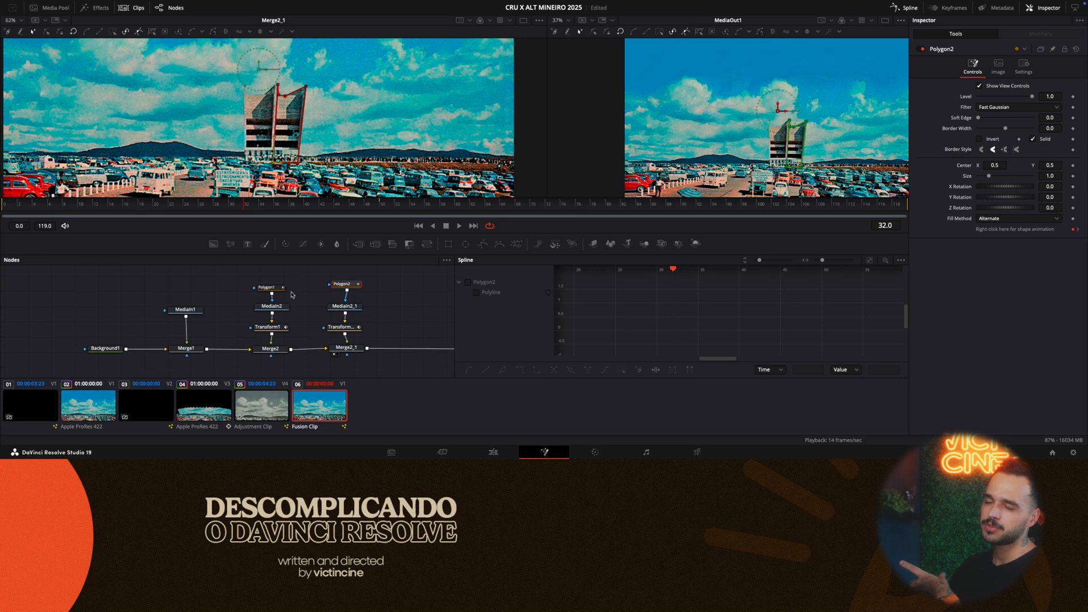
pyautogui.moveTo(274, 287); pyautogui.dragTo(279, 289)
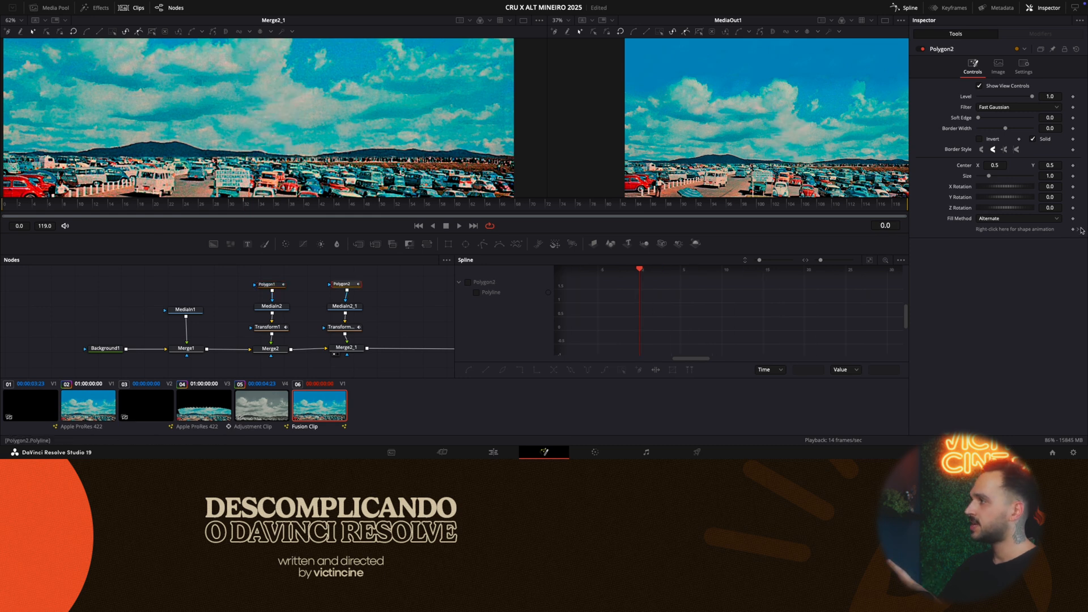
# - Step through Polygon2's shape keyframes to frames 32 and 50, and examine the mask's lower edge
pyautogui.click(1079, 230)
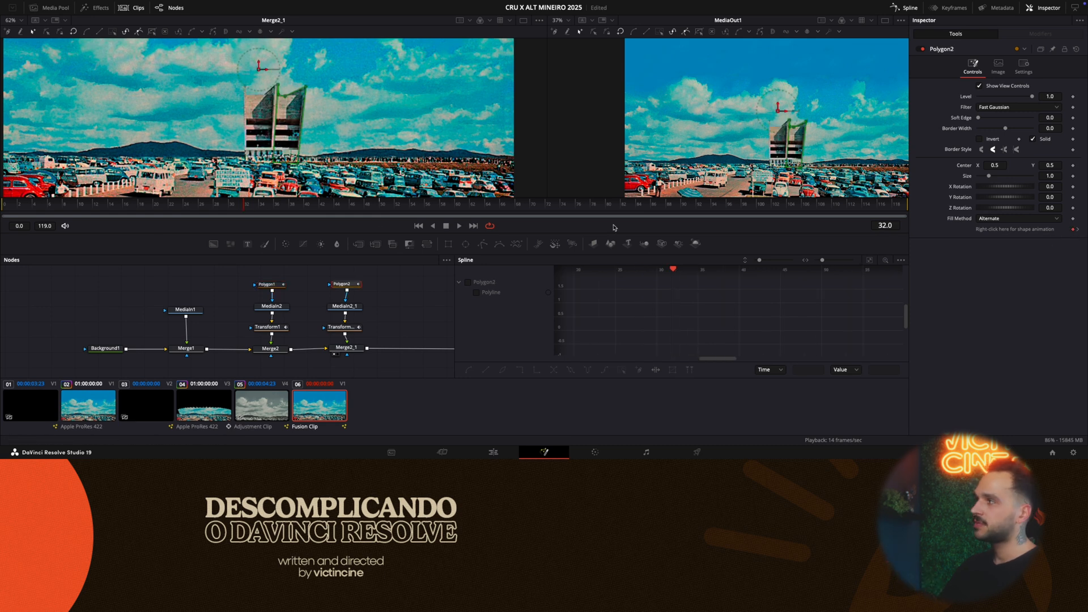
pyautogui.click(1077, 229)
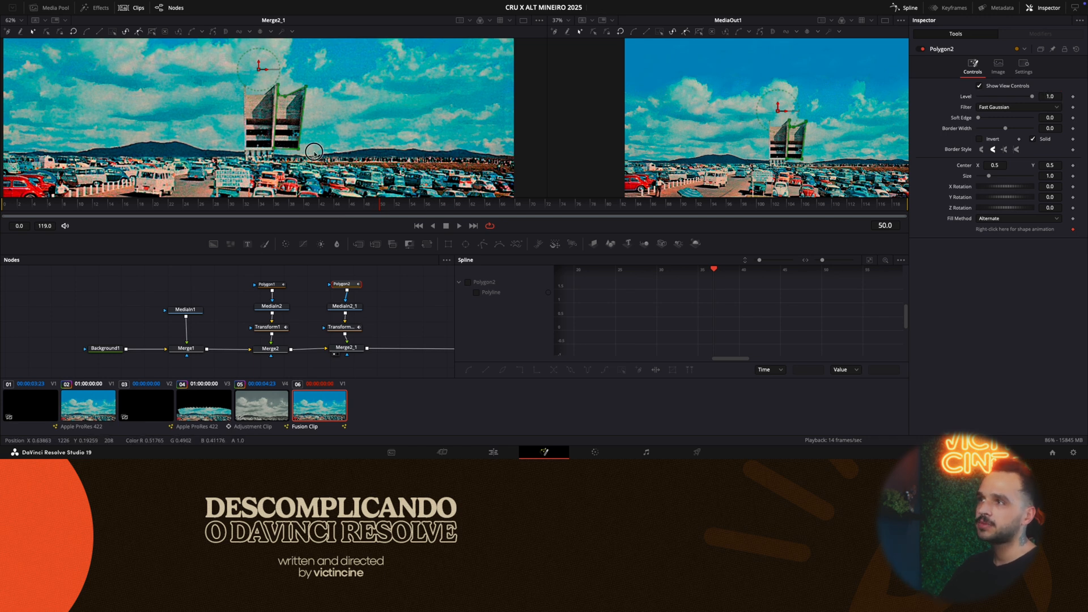
pyautogui.moveTo(276, 152); pyautogui.dragTo(273, 162)
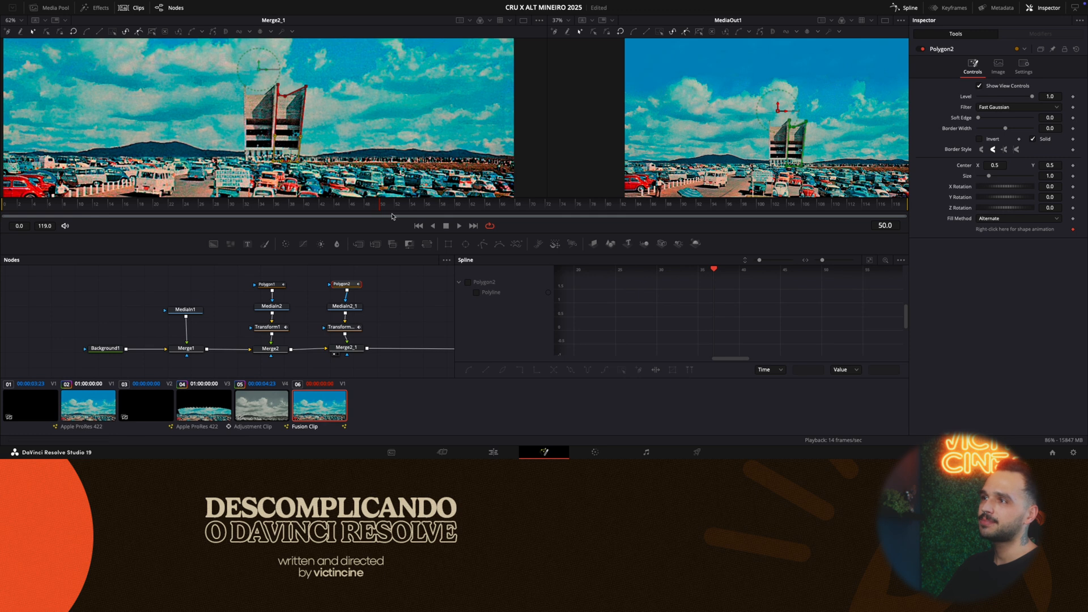
# - Play the composition from frame 0 in a single MediaOut1 viewer to review the staggered drop of the two pillar sections
pyautogui.moveTo(380, 208); pyautogui.dragTo(284, 213)
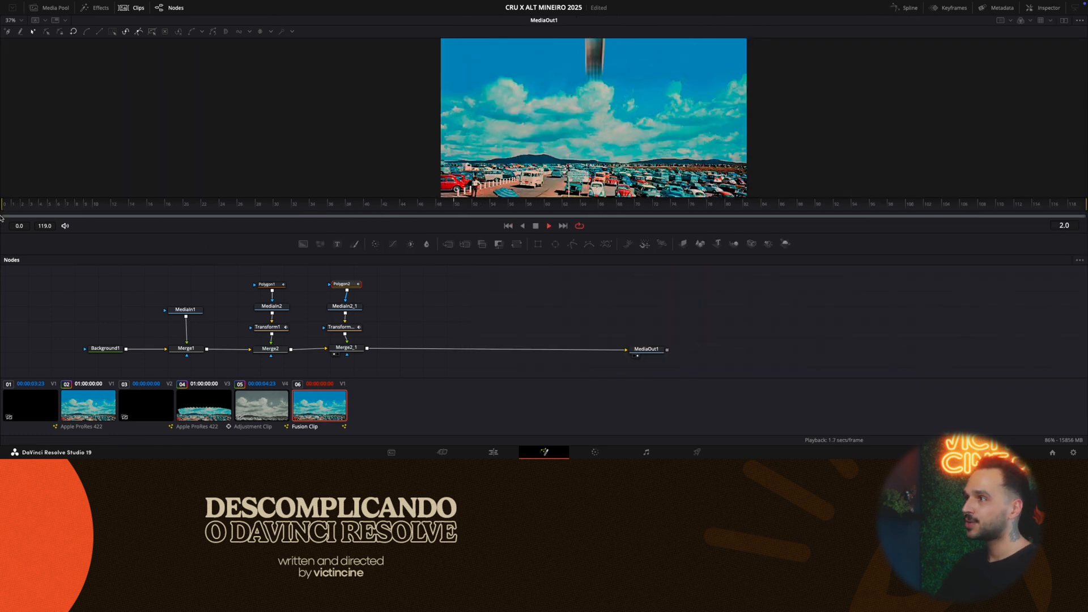
pyautogui.moveTo(299, 208); pyautogui.dragTo(2, 230)
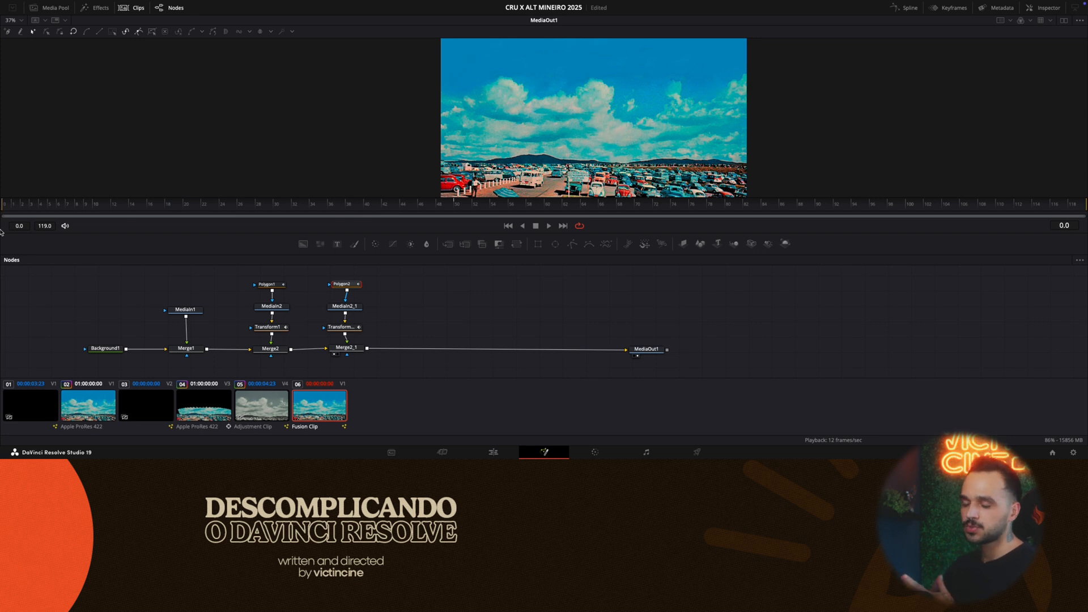
pyautogui.press('space')
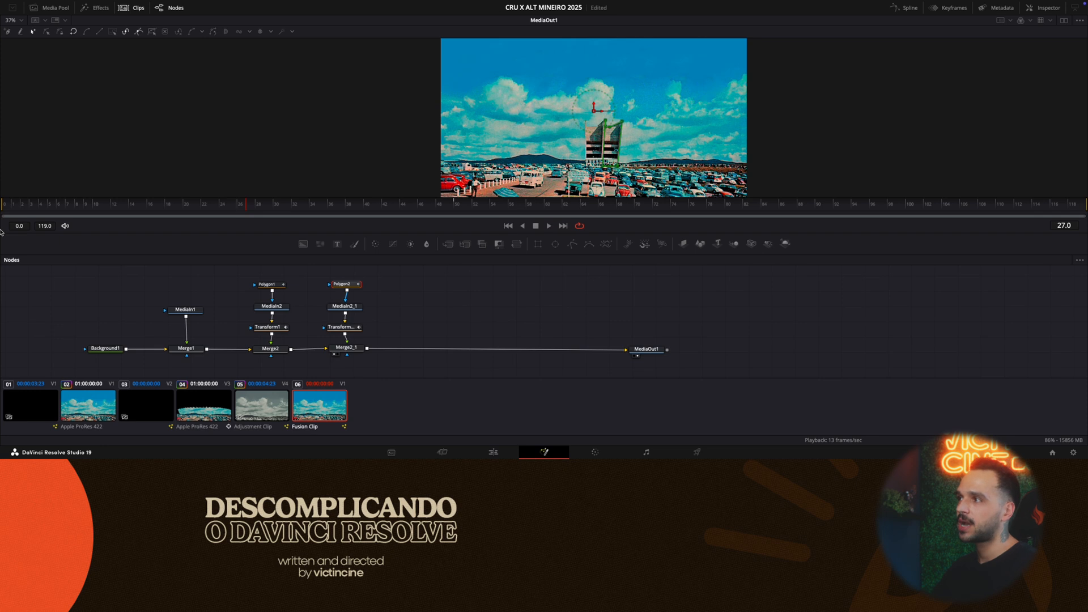
pyautogui.click(347, 298)
pyautogui.moveTo(346, 306); pyautogui.dragTo(355, 307)
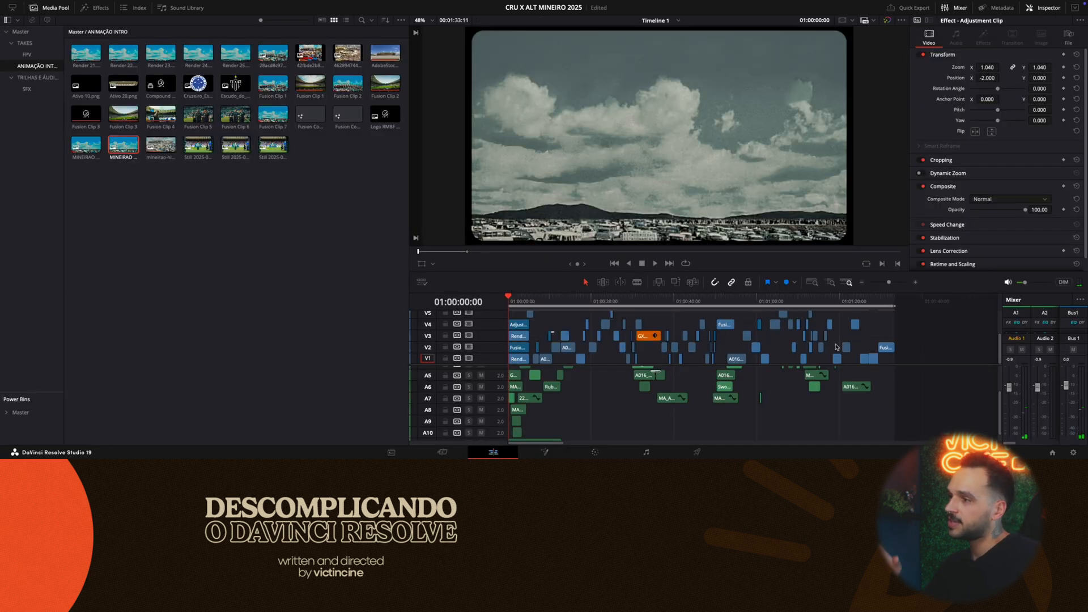
# - Play the first two seconds of Timeline 1 on the Edit page to preview the complete stadium intro
pyautogui.press('space')
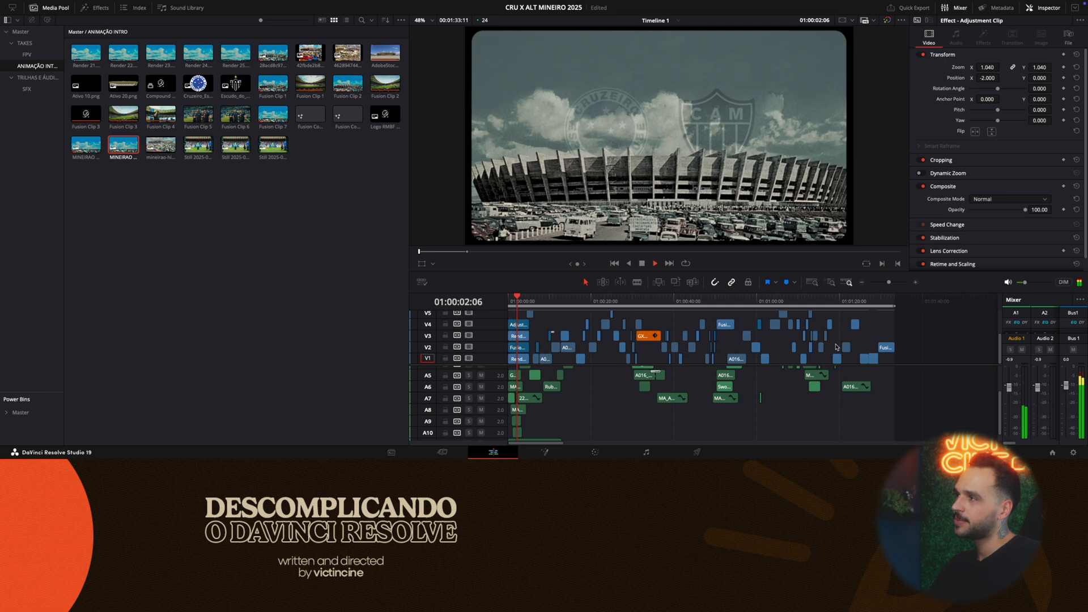
pyautogui.press('space')
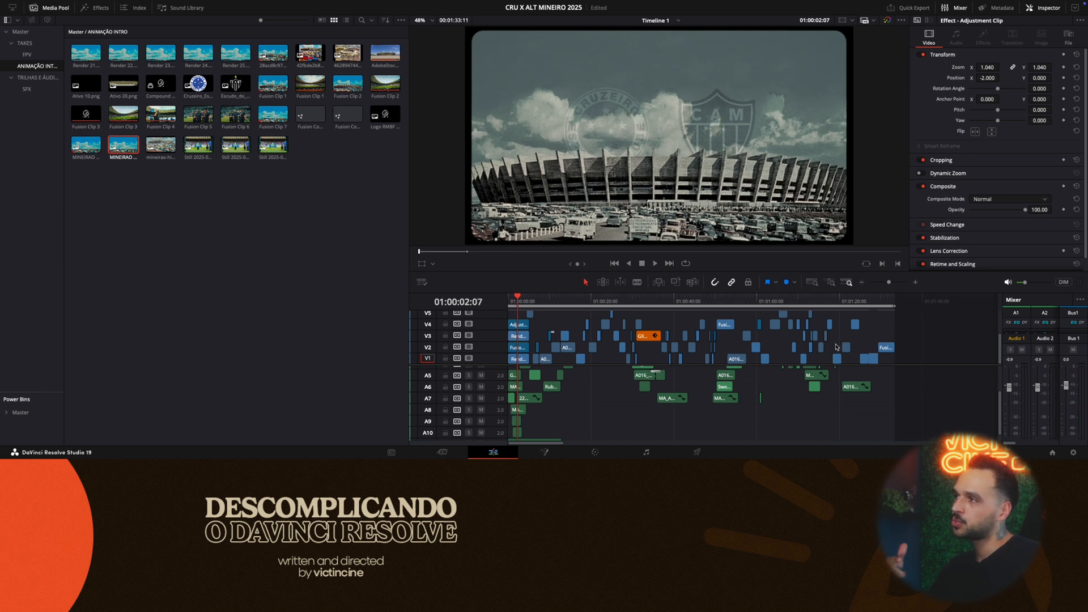